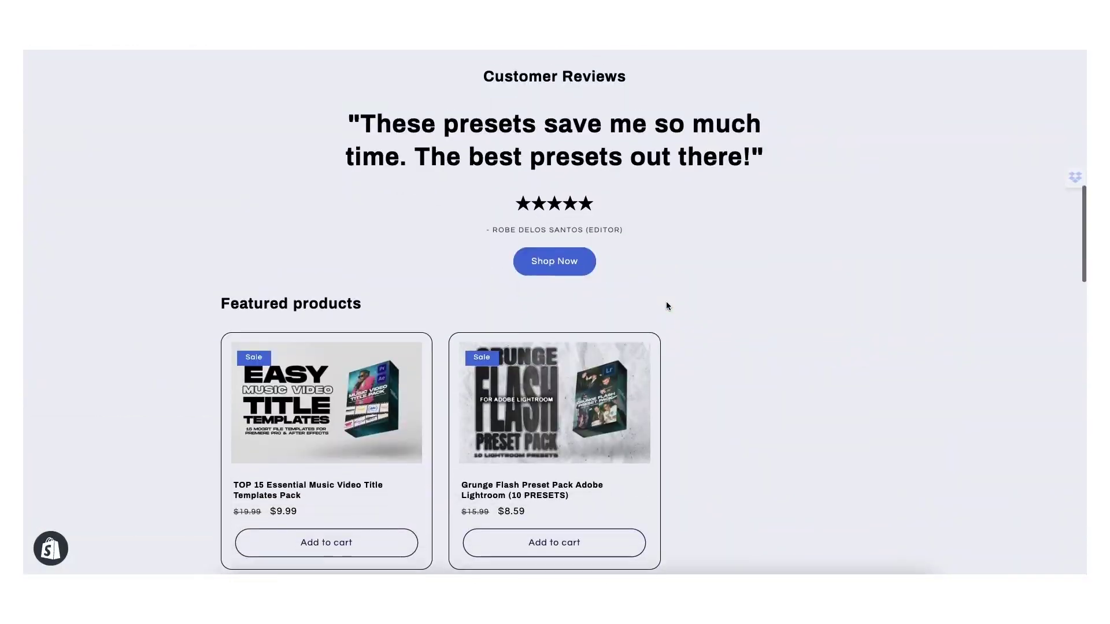
scroll(666, 301, down, 5)
scroll(668, 305, down, 5)
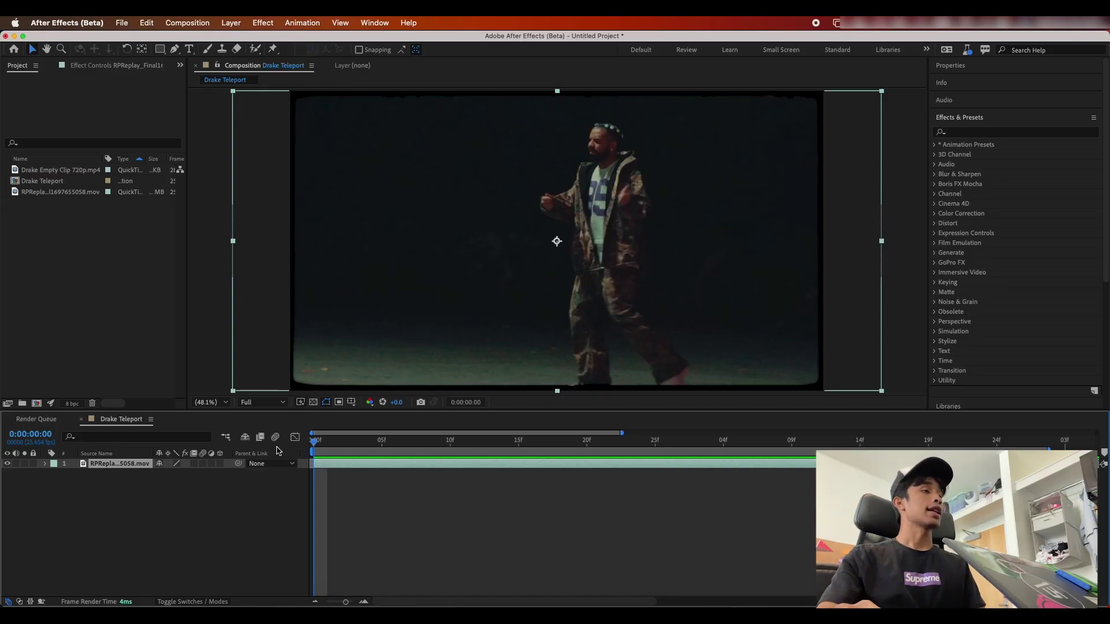
Step: Duplicate the video layer in the Drake Teleport composition and hide the lower copy
drag(315, 447, 272, 473)
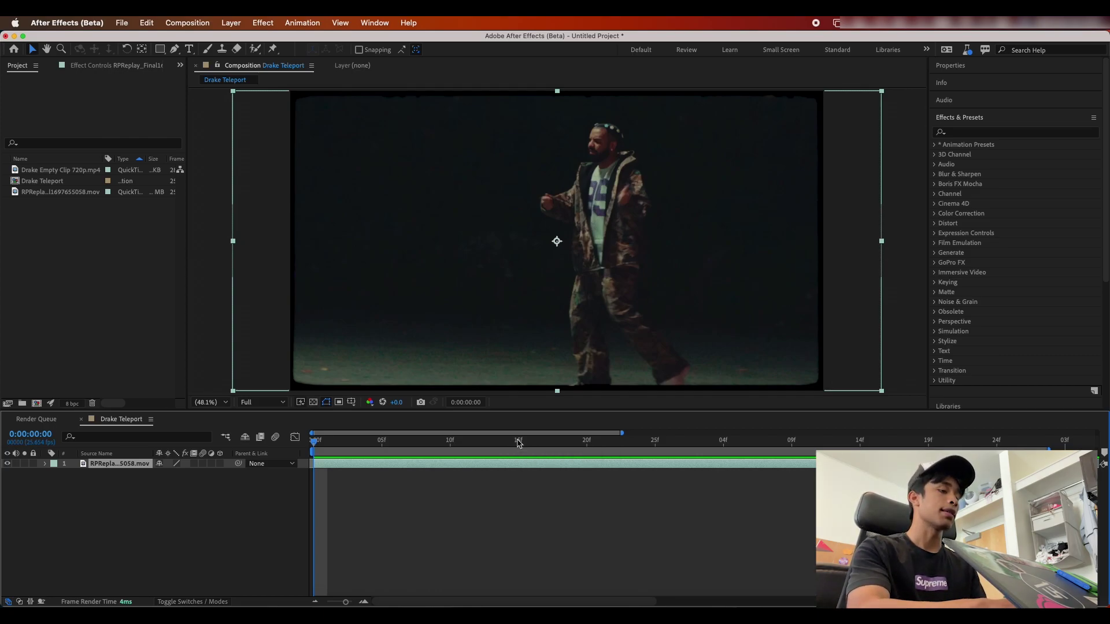
key(super+d)
click(129, 474)
click(128, 465)
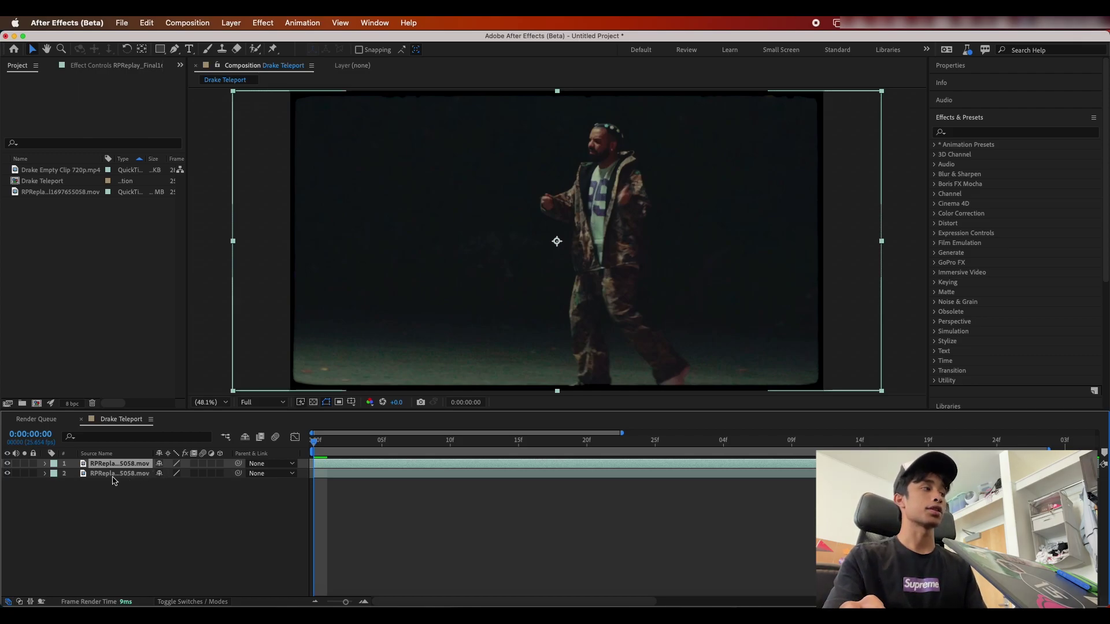
click(8, 474)
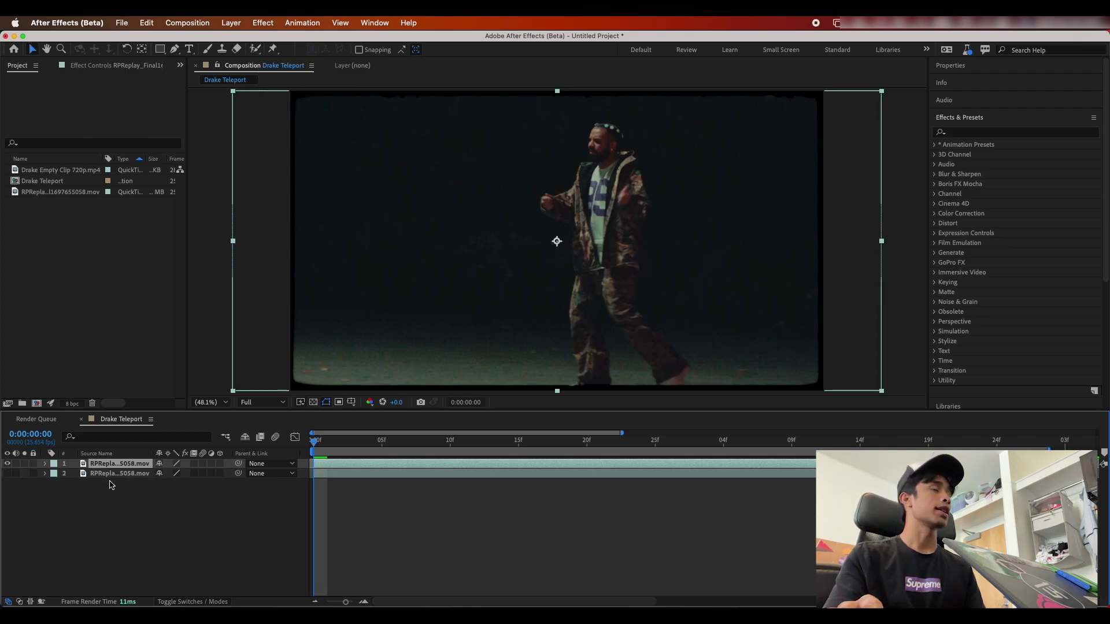
Step: Open the upper copy in its Layer view and Roto Brush the walking man, excluding the gap between his legs
double_click(605, 235)
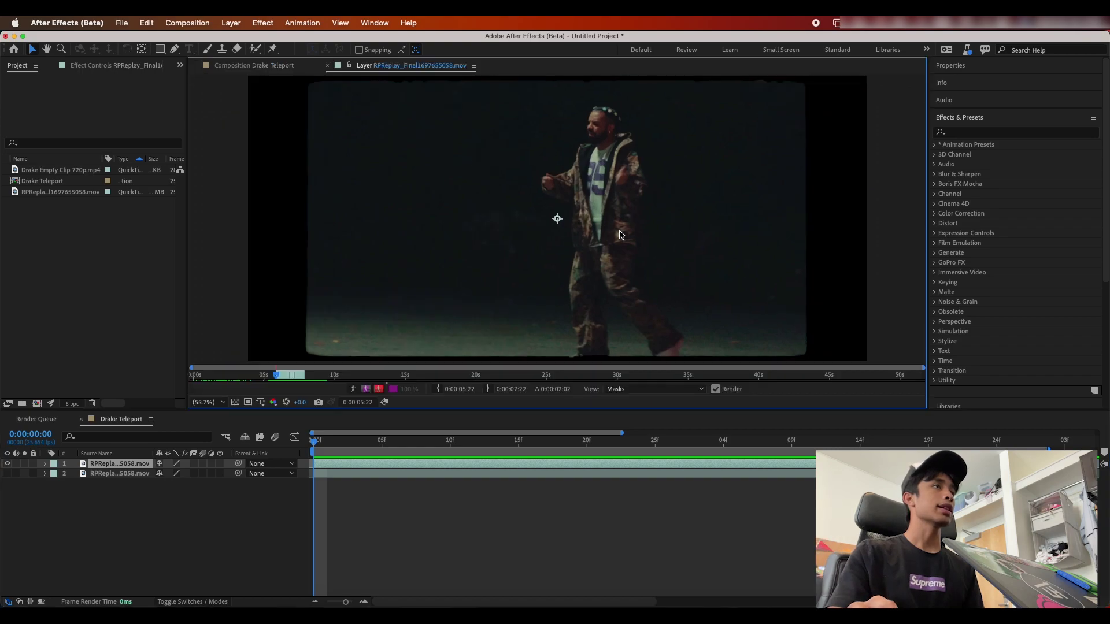
click(255, 49)
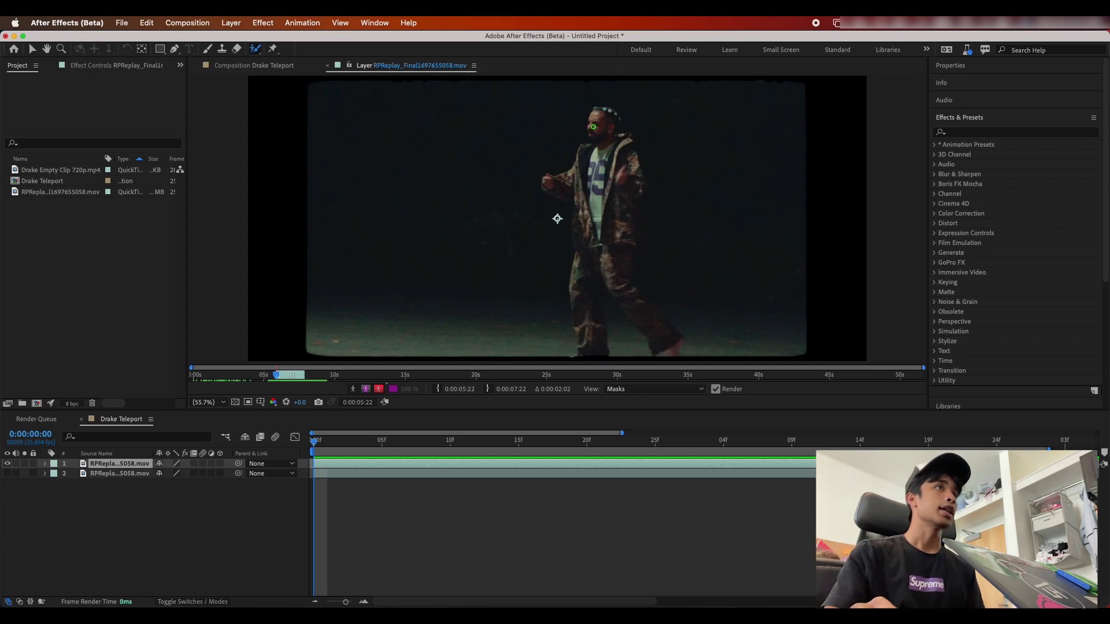
mouse_move(611, 128)
mouse_down()
mouse_move(598, 173)
mouse_move(601, 268)
mouse_up()
drag(576, 231, 595, 337)
mouse_move(610, 244)
mouse_down()
mouse_move(622, 299)
mouse_move(673, 345)
mouse_up()
mouse_move(636, 97)
mouse_down()
mouse_move(720, 247)
mouse_move(703, 275)
mouse_up()
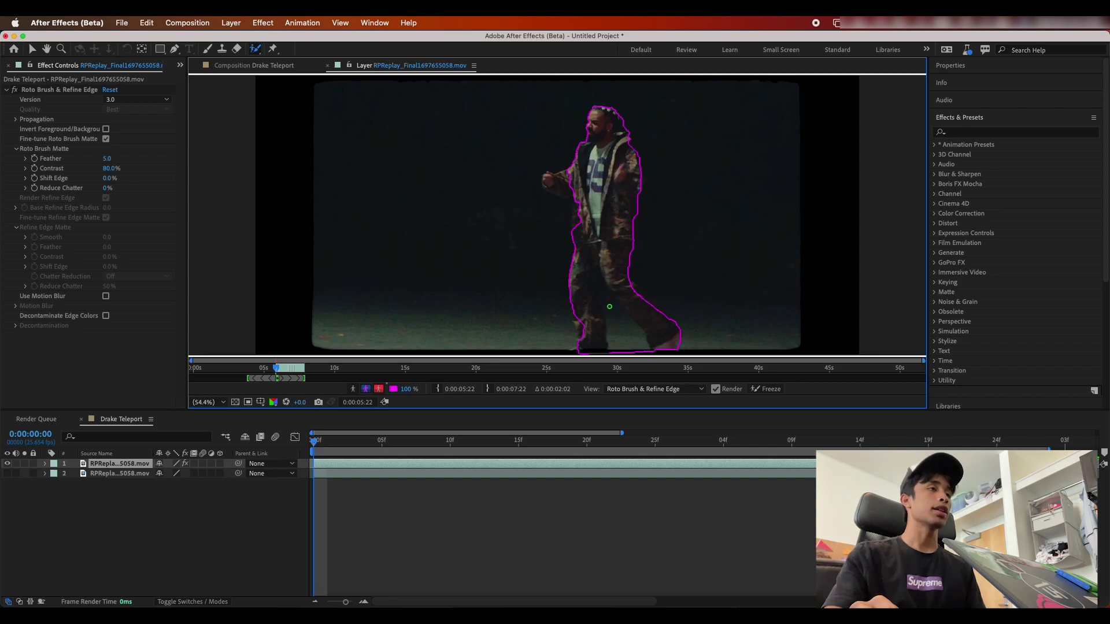
alt+drag(608, 300, 614, 341)
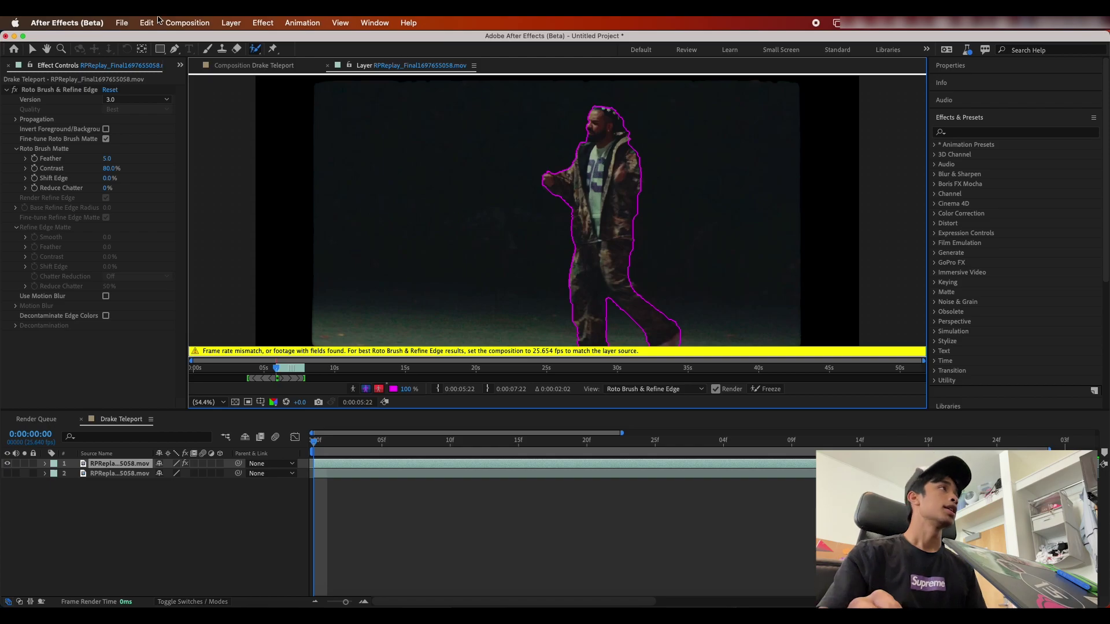
Step: Set the composition's frame rate to 25.654 fps to match the source footage
click(187, 23)
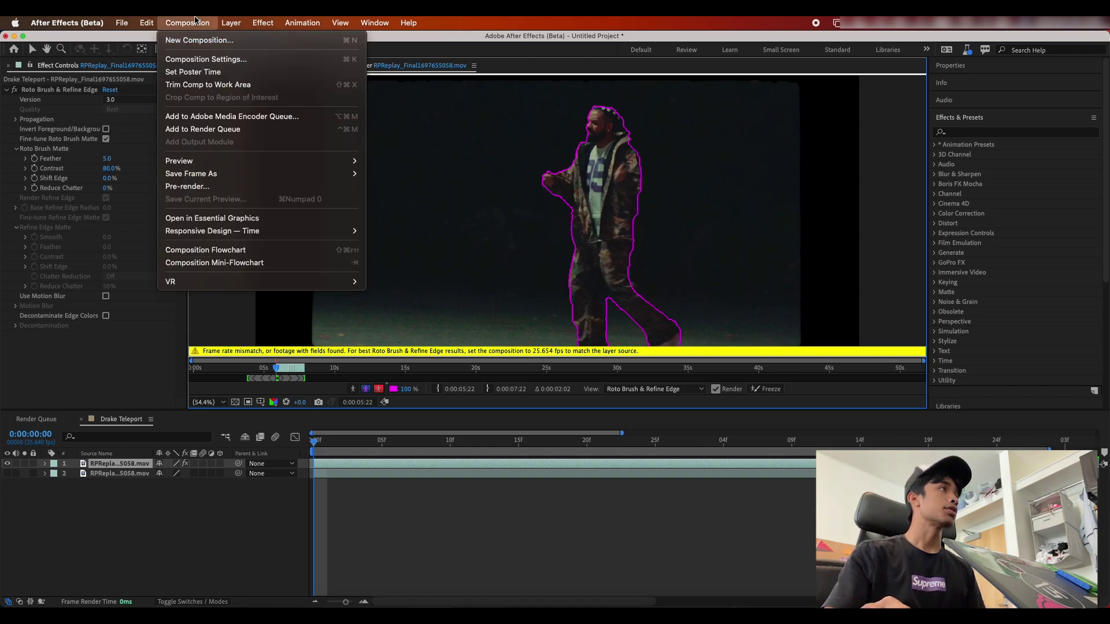
click(211, 53)
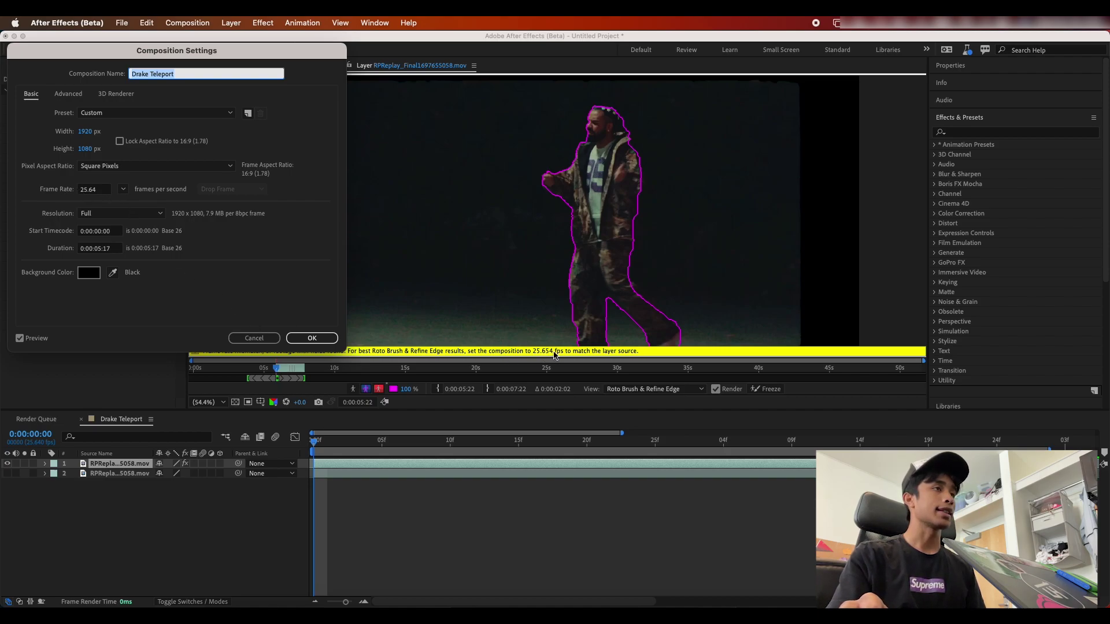
click(92, 191)
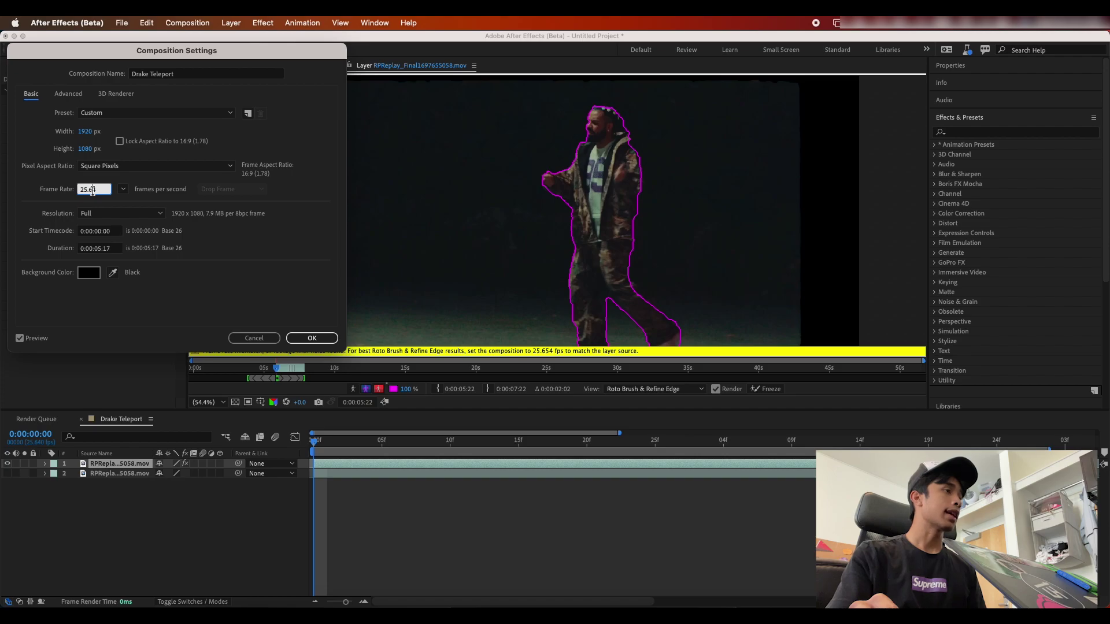
text(5)
click(312, 338)
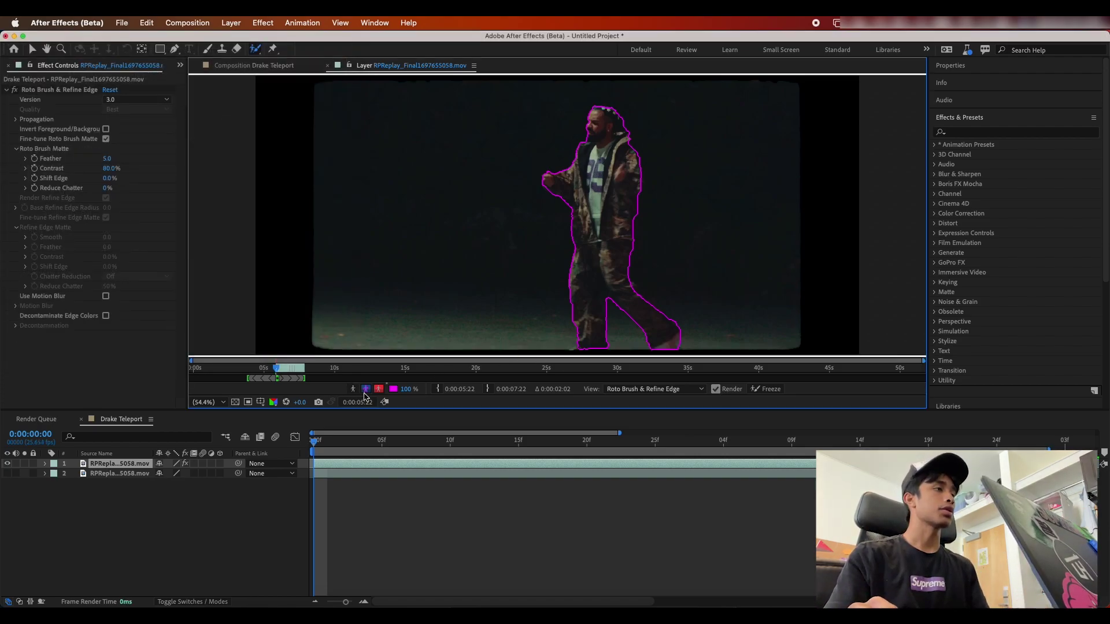
Step: Propagate the Roto Brush selection from the start to the end of the clip and freeze it
click(319, 445)
drag(319, 445, 355, 444)
click(282, 370)
click(278, 371)
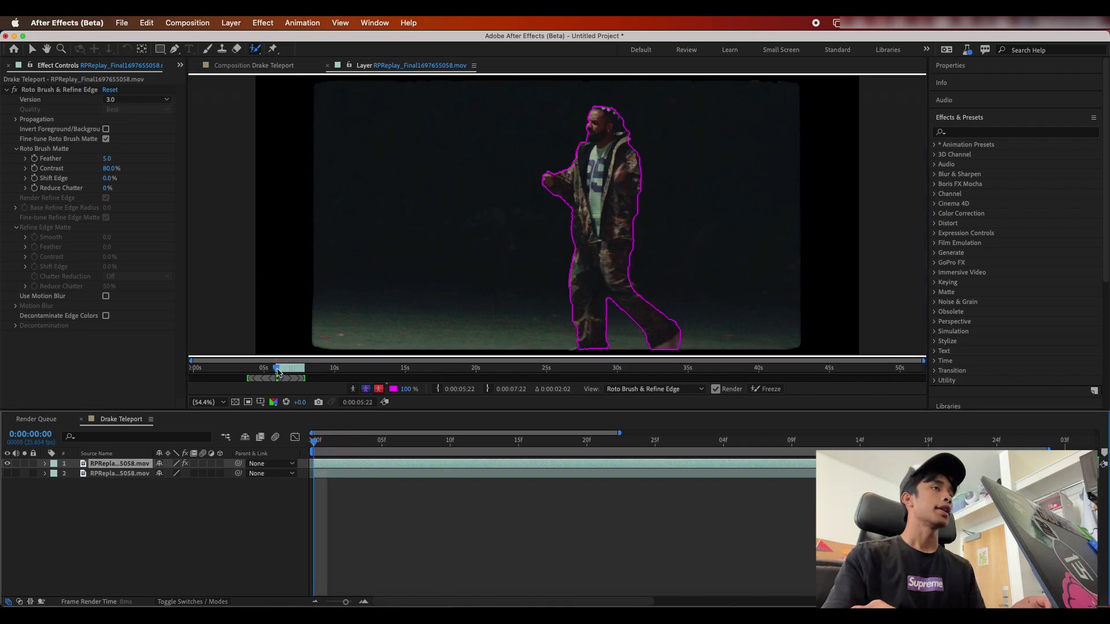
click(283, 371)
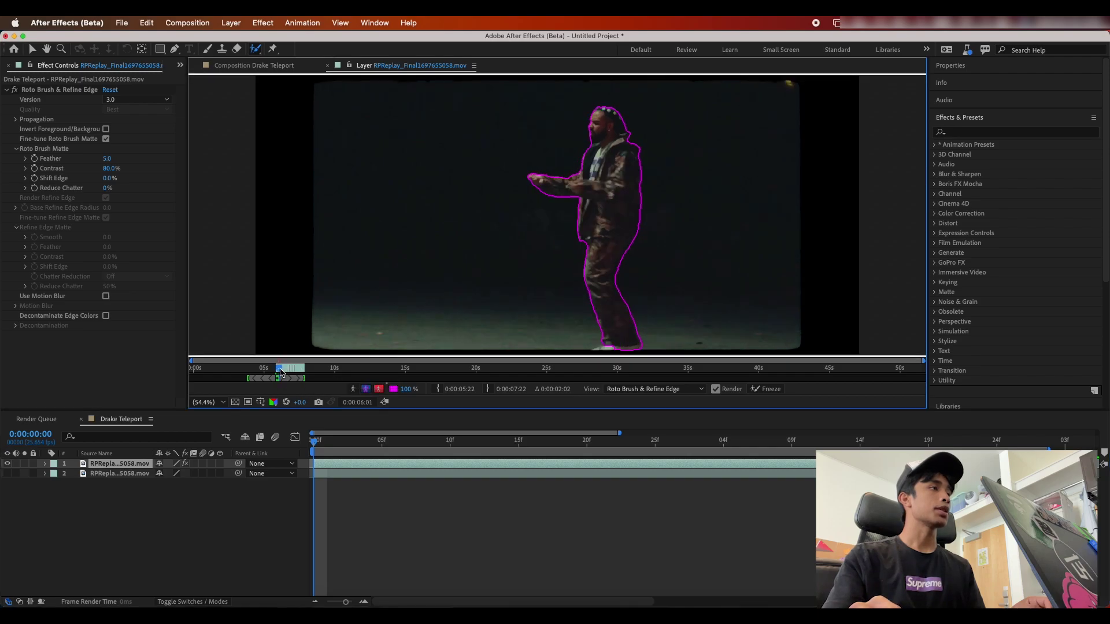
drag(283, 370, 305, 370)
click(769, 388)
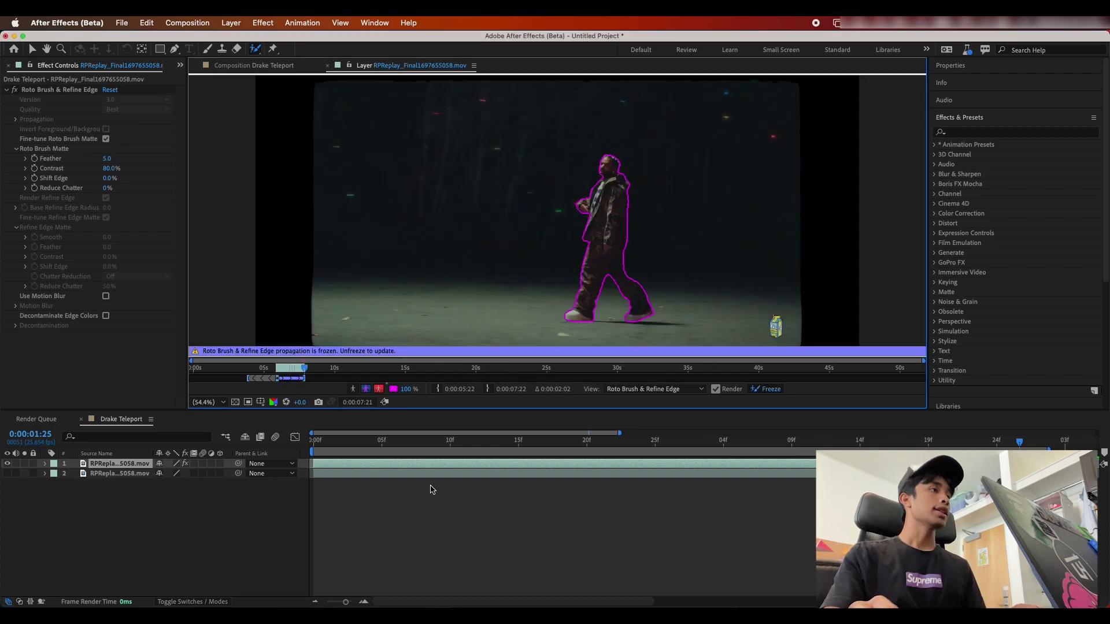
Step: Preview the cut-out in the Drake Teleport composition and make the lower video layer visible again
click(248, 65)
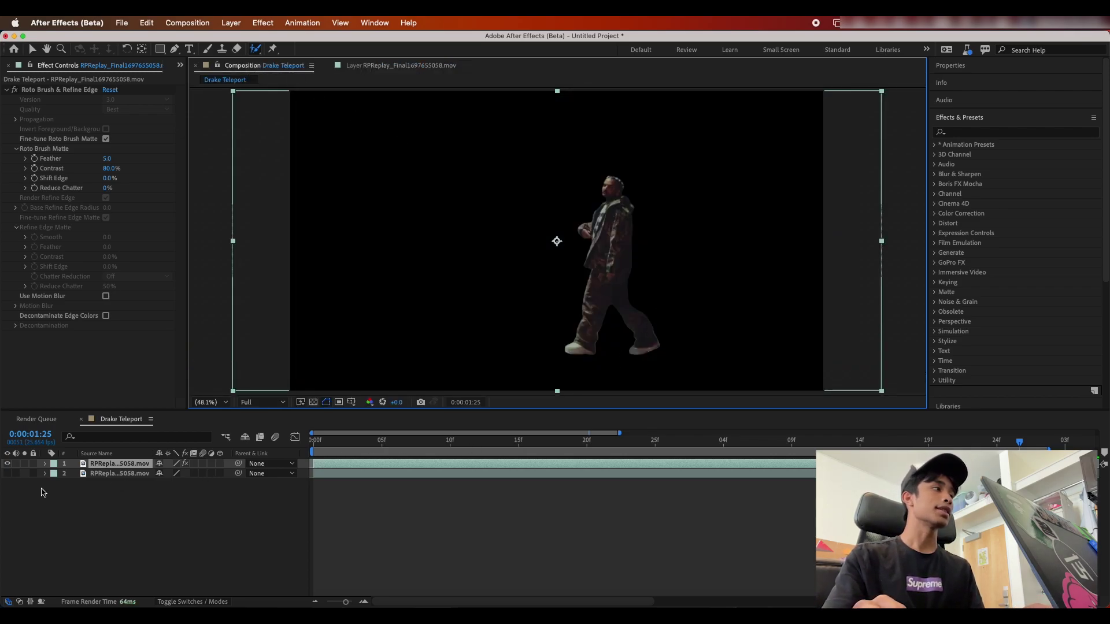
click(341, 434)
key(space)
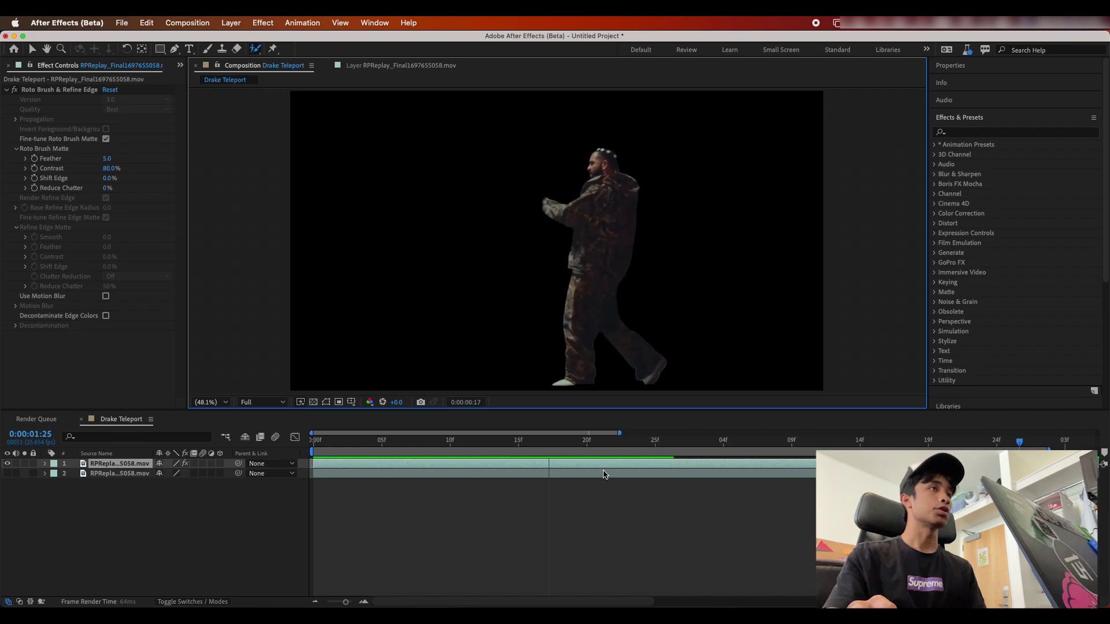
key(space)
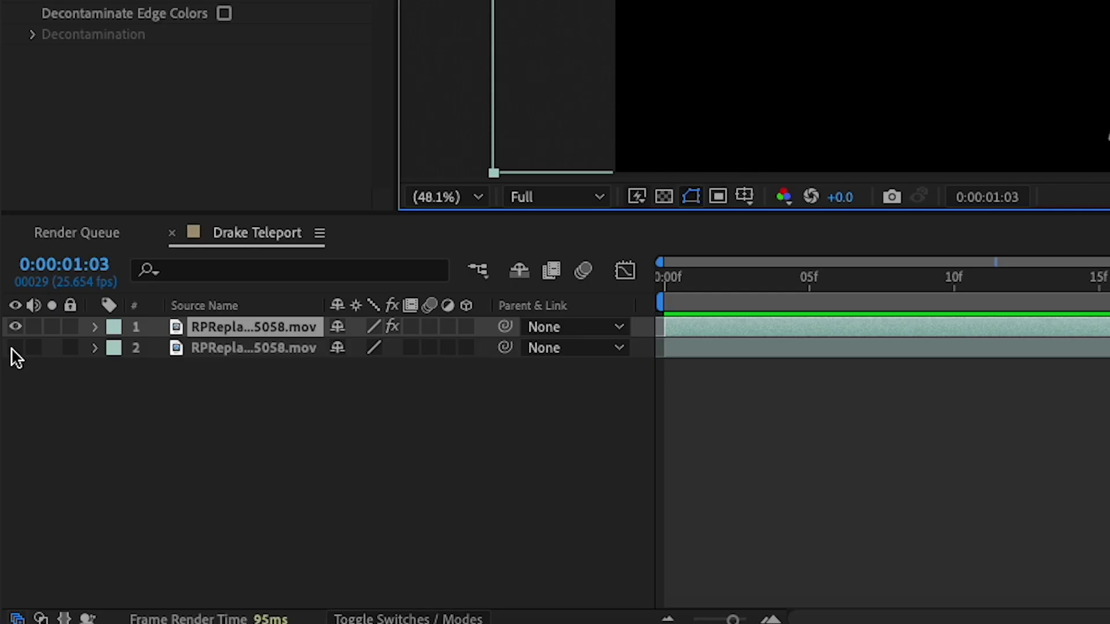
click(7, 473)
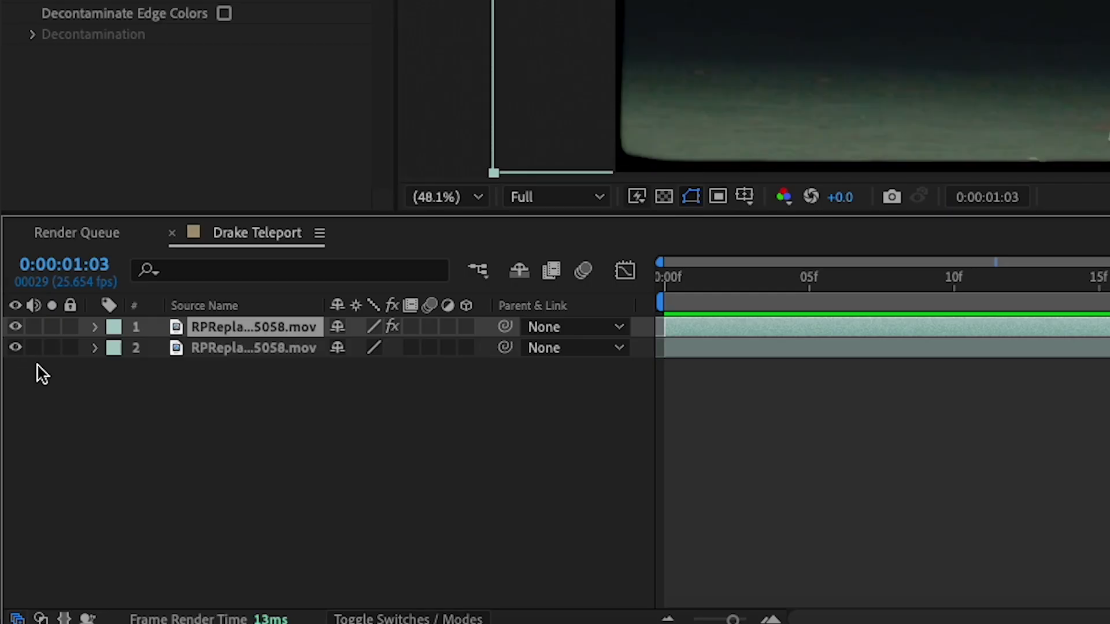
Step: Rename the upper, rotoscoped layer as Drizzy Roto
click(123, 474)
click(127, 464)
right_click(136, 466)
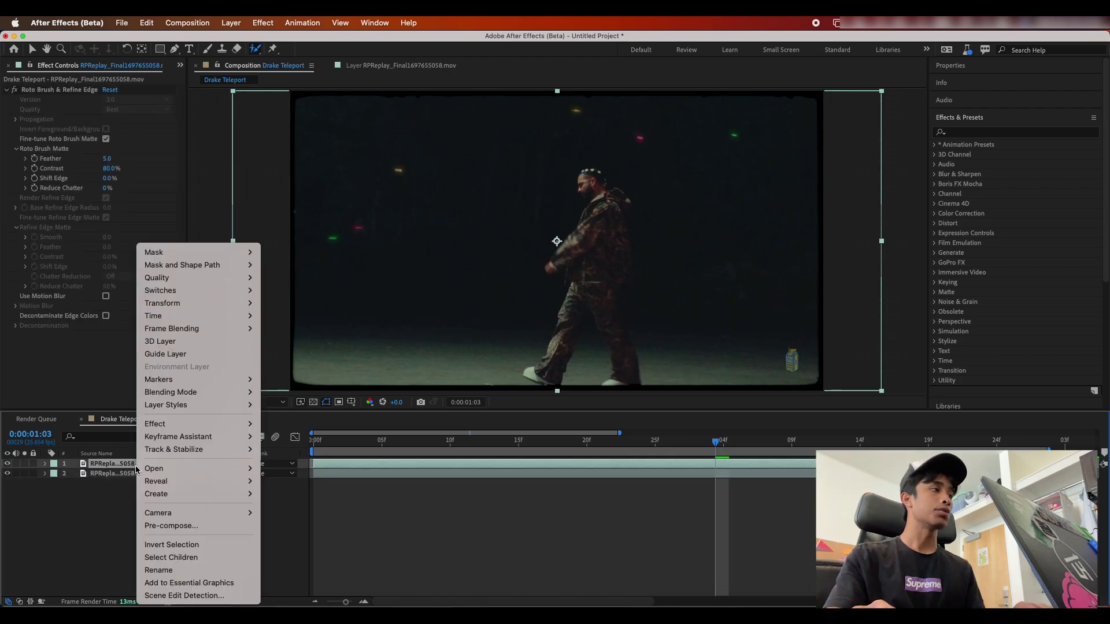
click(173, 571)
text(Dri)
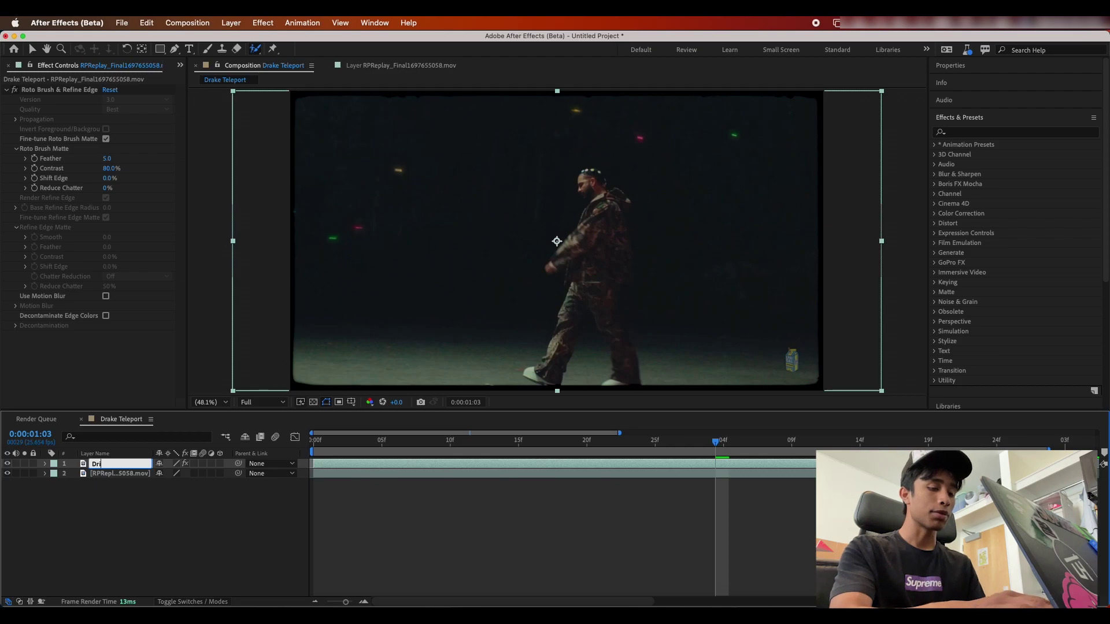
text(zzy Roto 1)
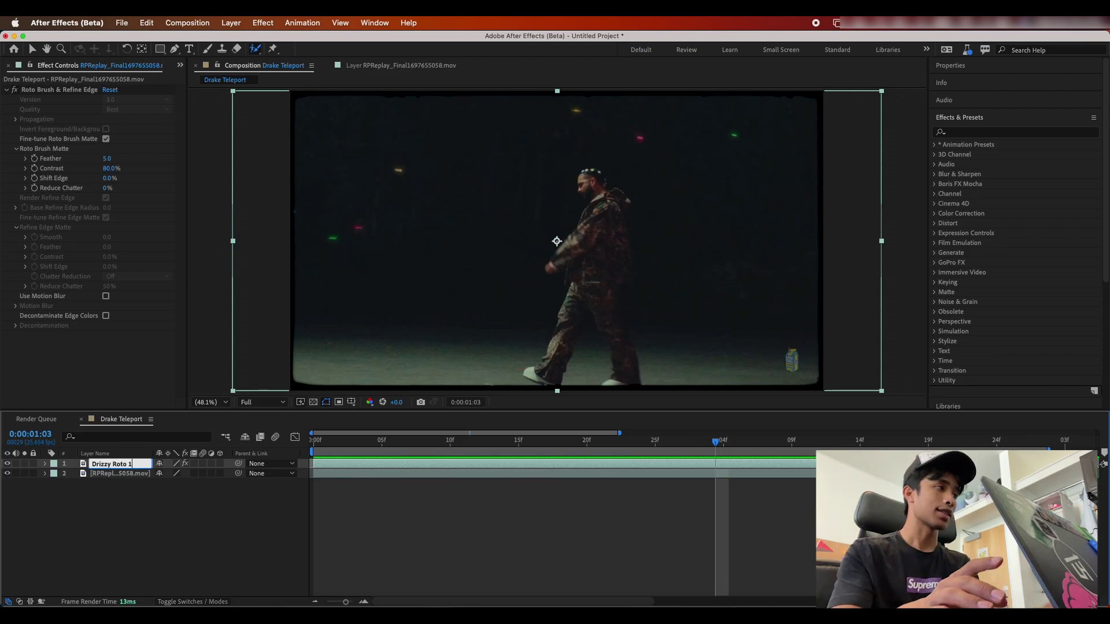
key(Return)
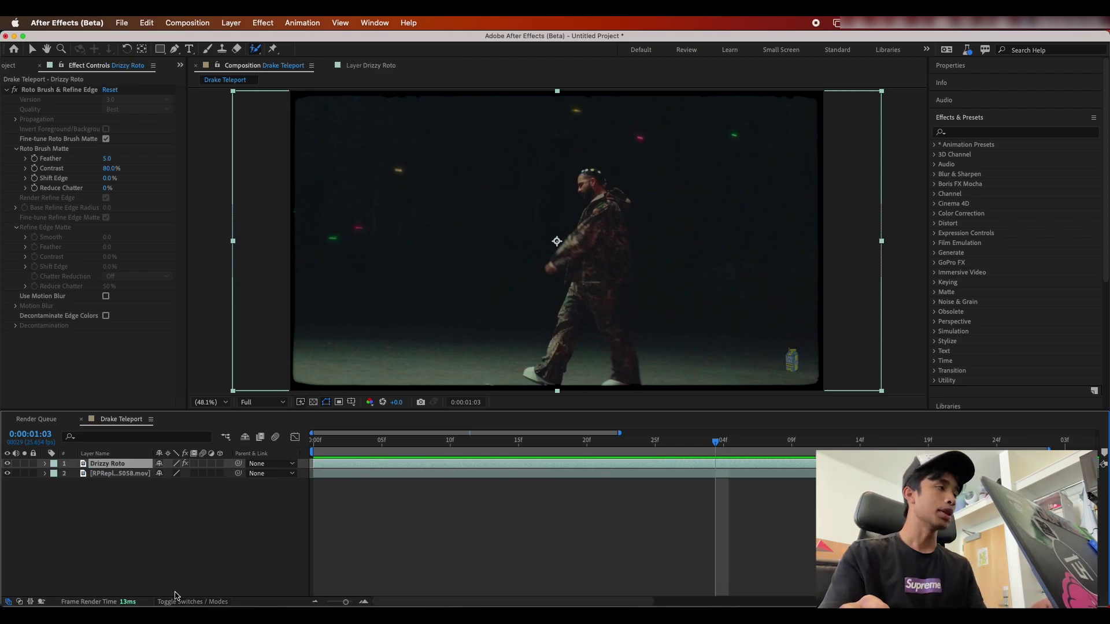
Step: Find the Distort Transform effect by searching for "transf" and apply it to the Drizzy Roto layer
key(Home)
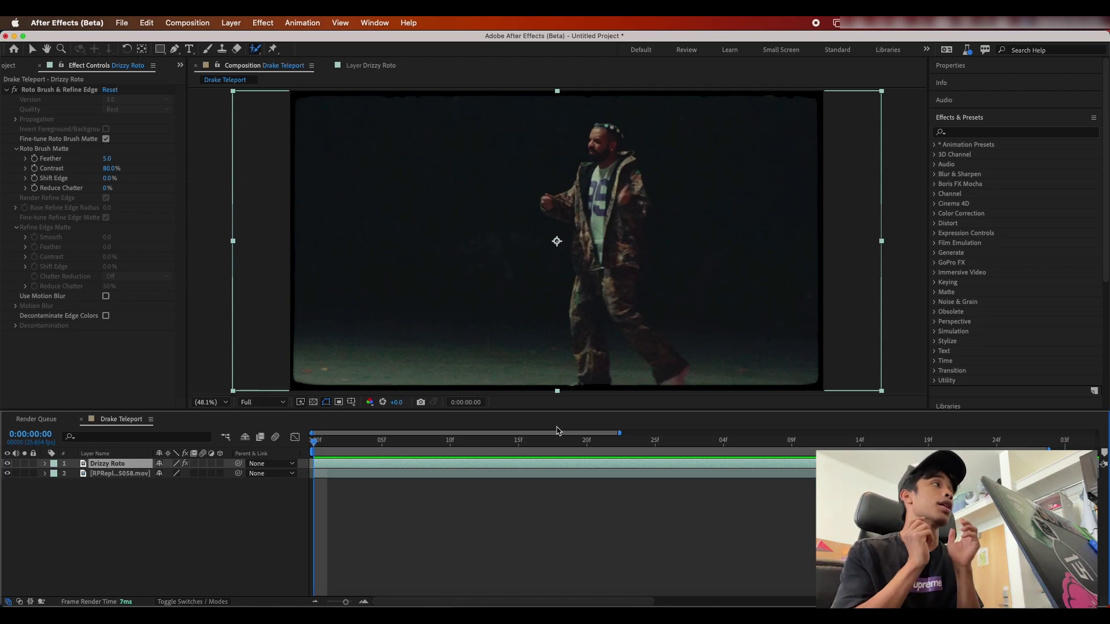
click(992, 142)
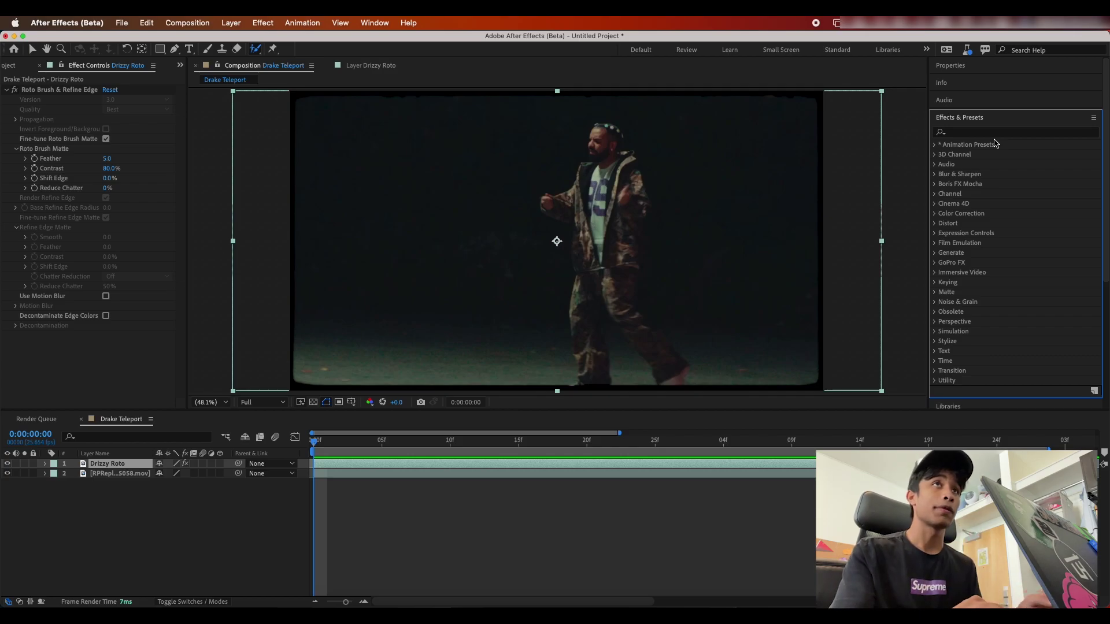
click(993, 134)
text(transf)
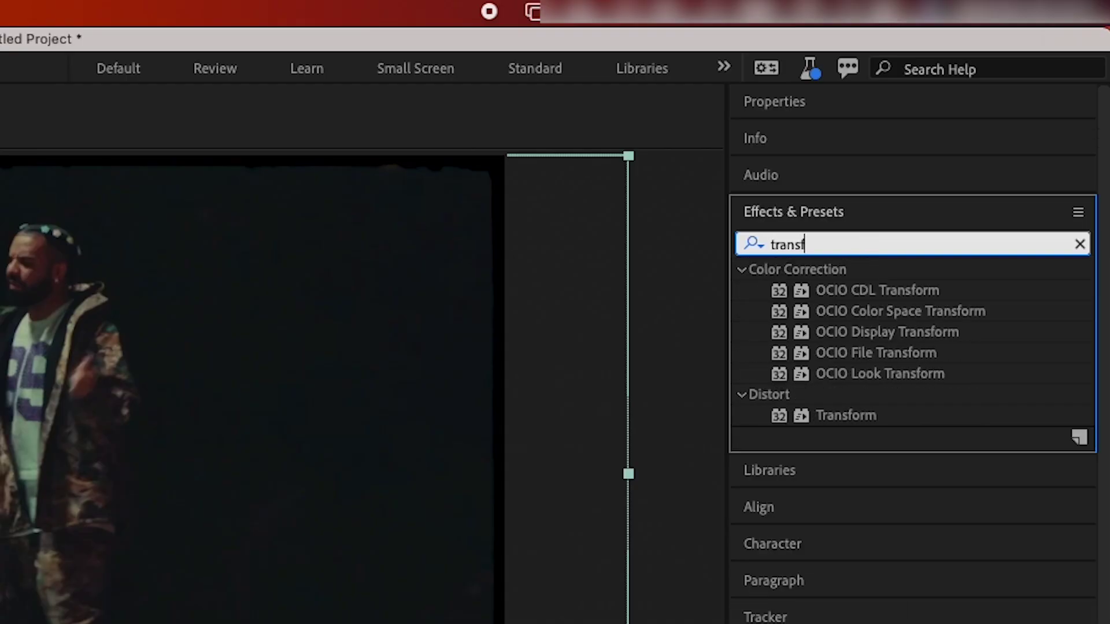
drag(867, 415, 0, 623)
drag(559, 444, 552, 468)
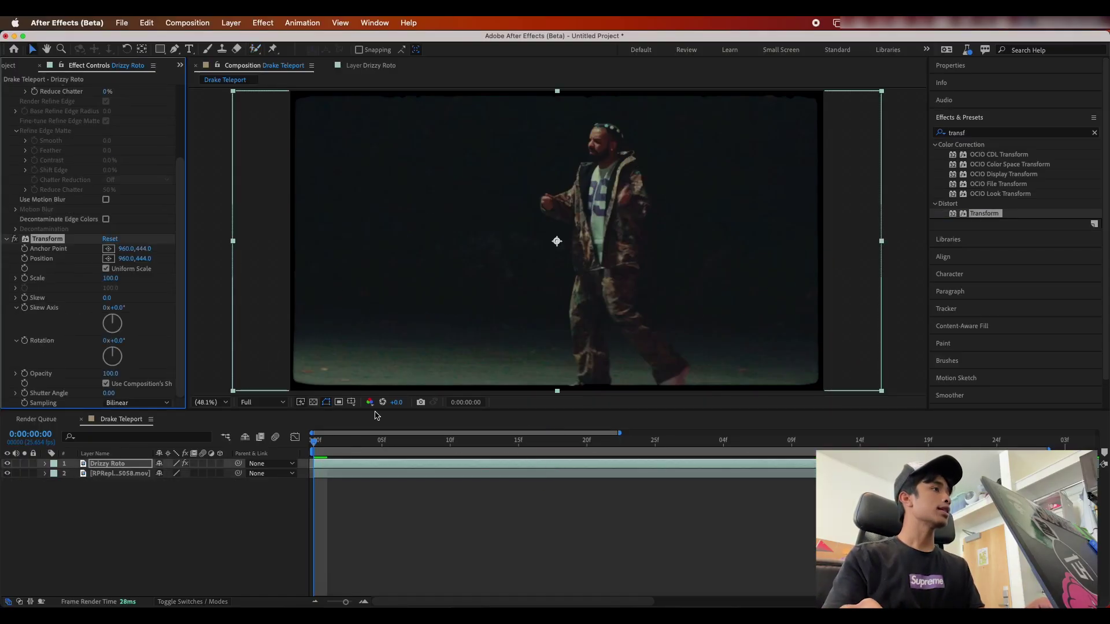
Step: Move the current time to 0:00:01:14 and expand the Transform effect's properties under the Drizzy Roto layer
drag(319, 442, 862, 446)
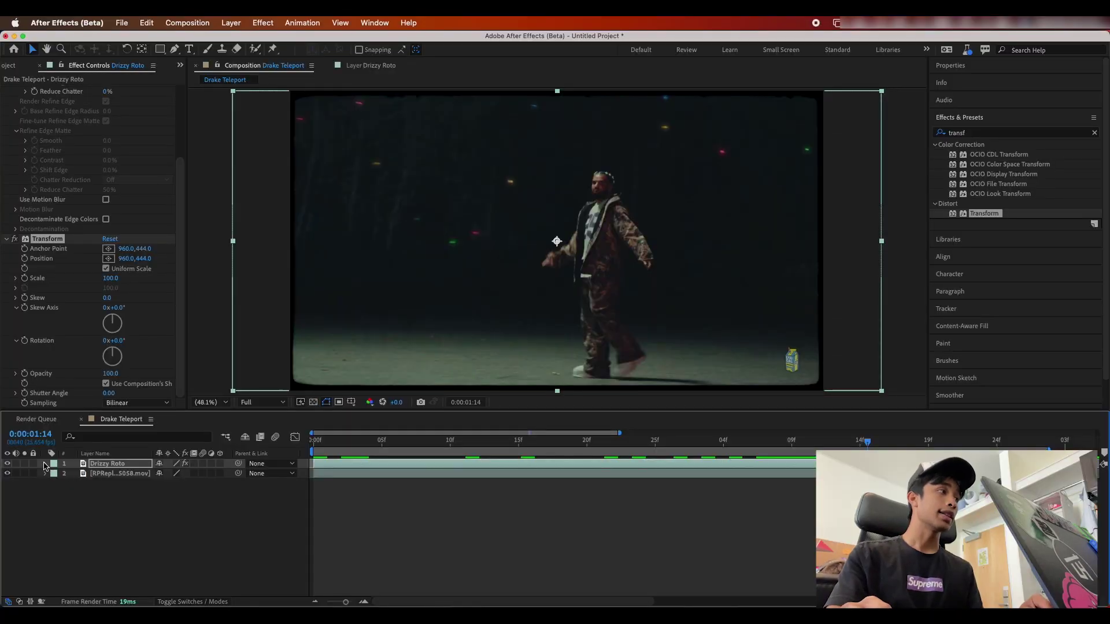
click(45, 464)
click(56, 483)
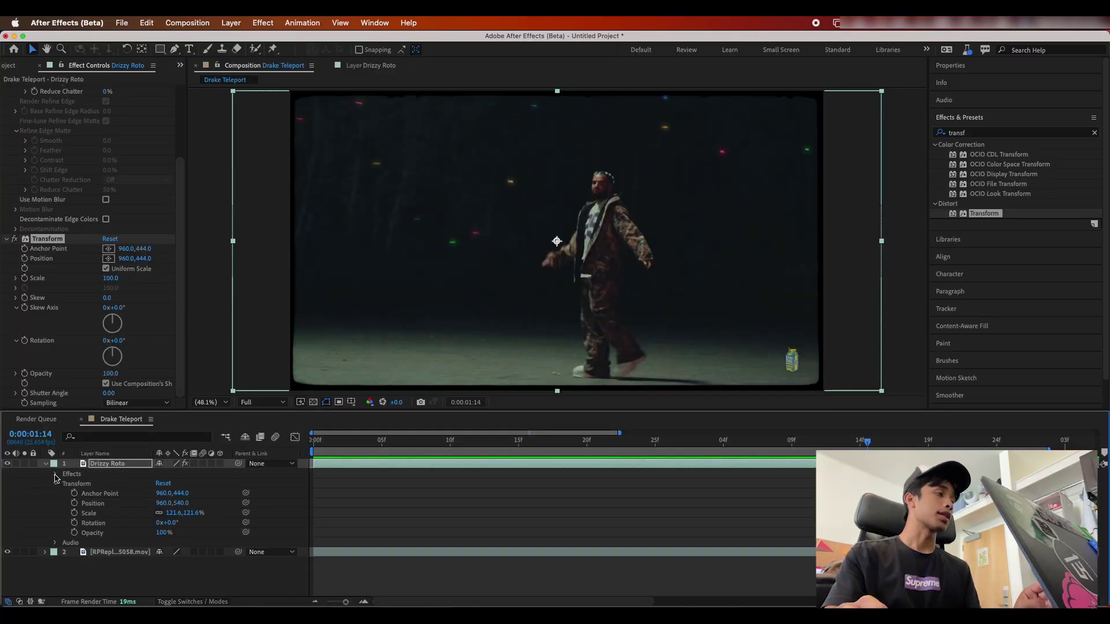
click(55, 475)
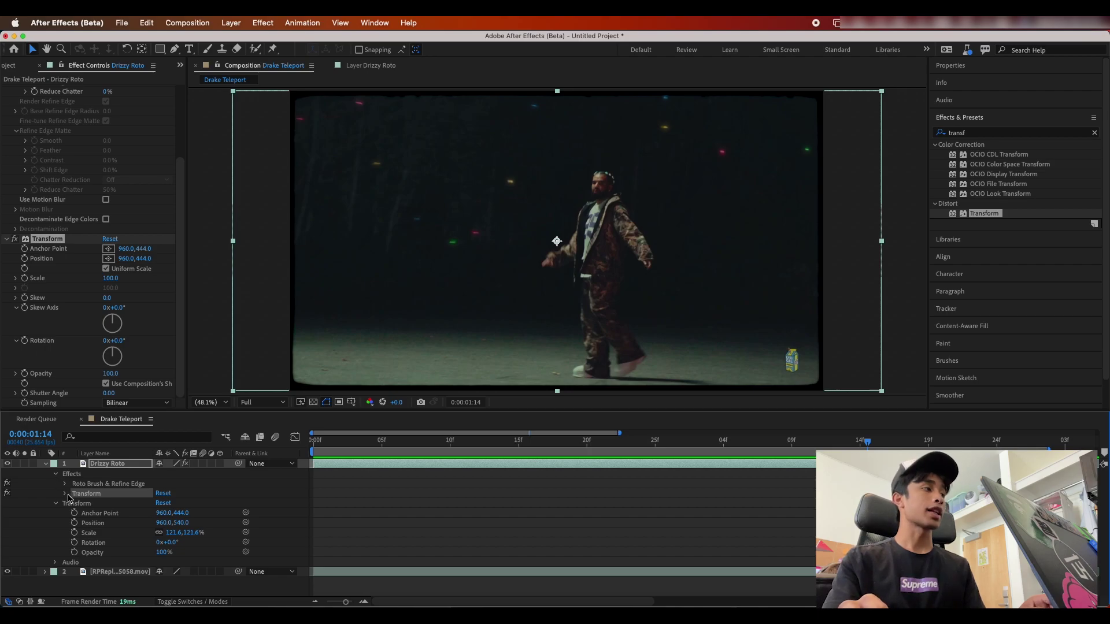
click(94, 489)
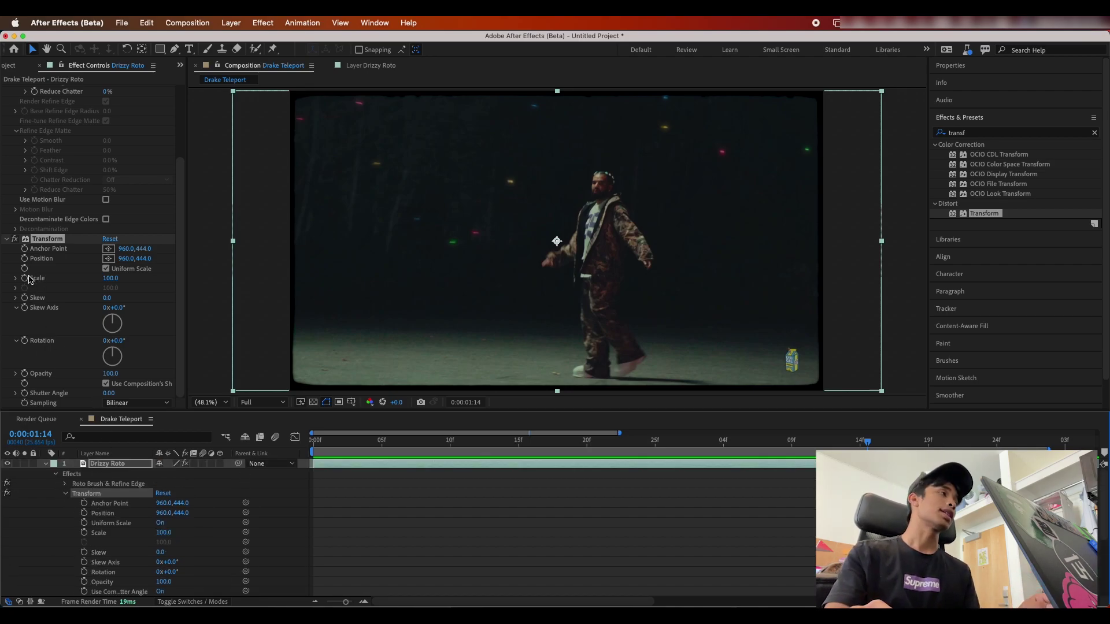
scroll(26, 282, up, 1)
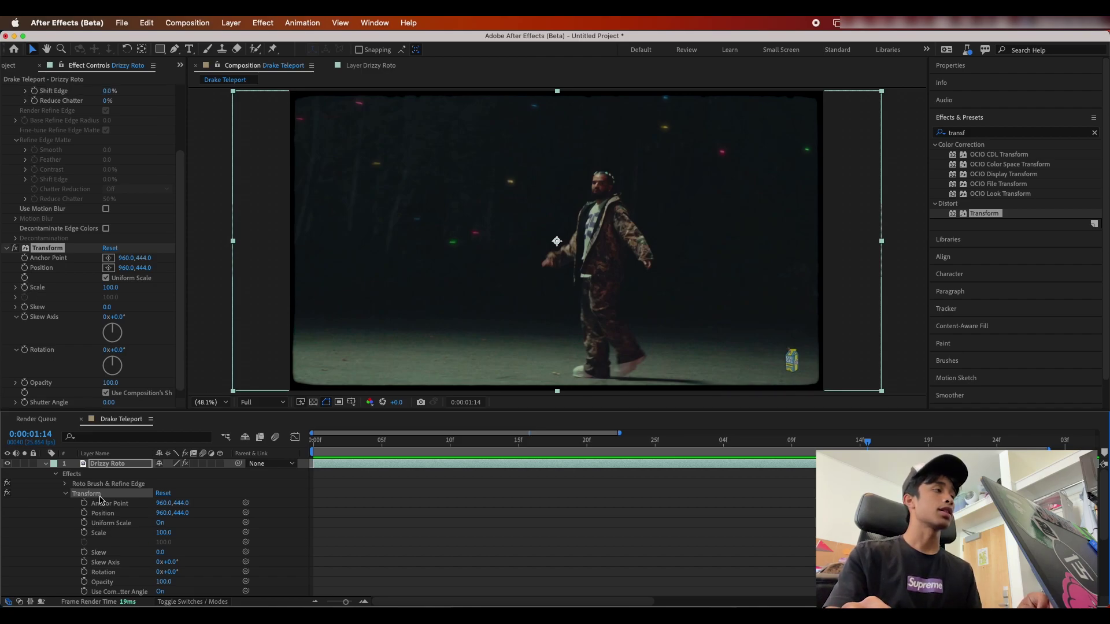
click(75, 481)
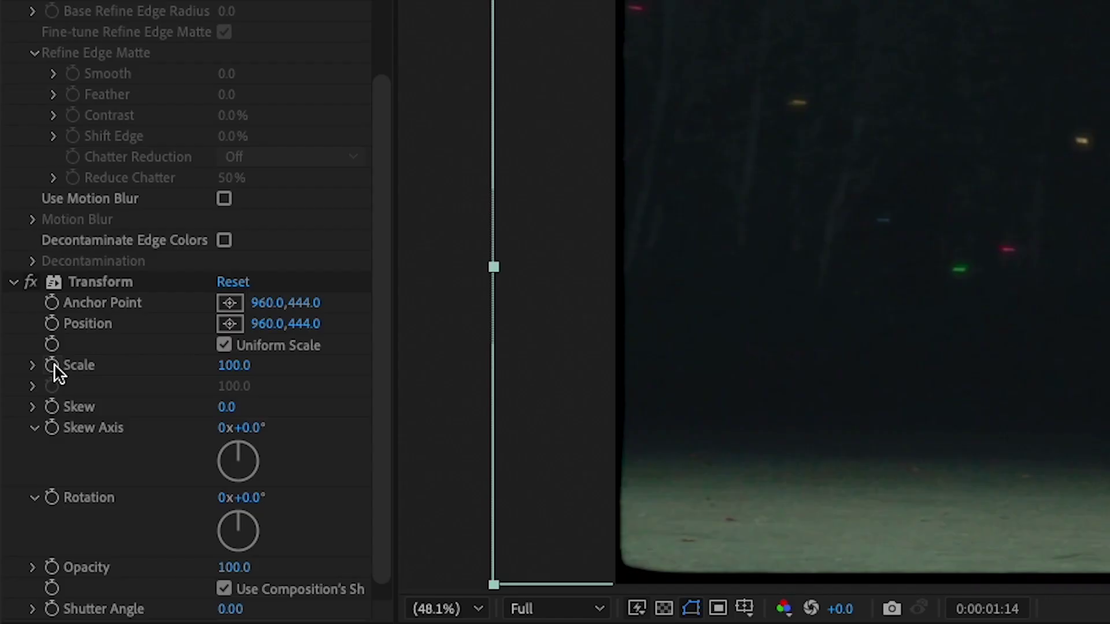
Step: Start keyframing the Transform effect's Scale and Position at 0:00:01:14
click(25, 288)
click(52, 365)
click(52, 323)
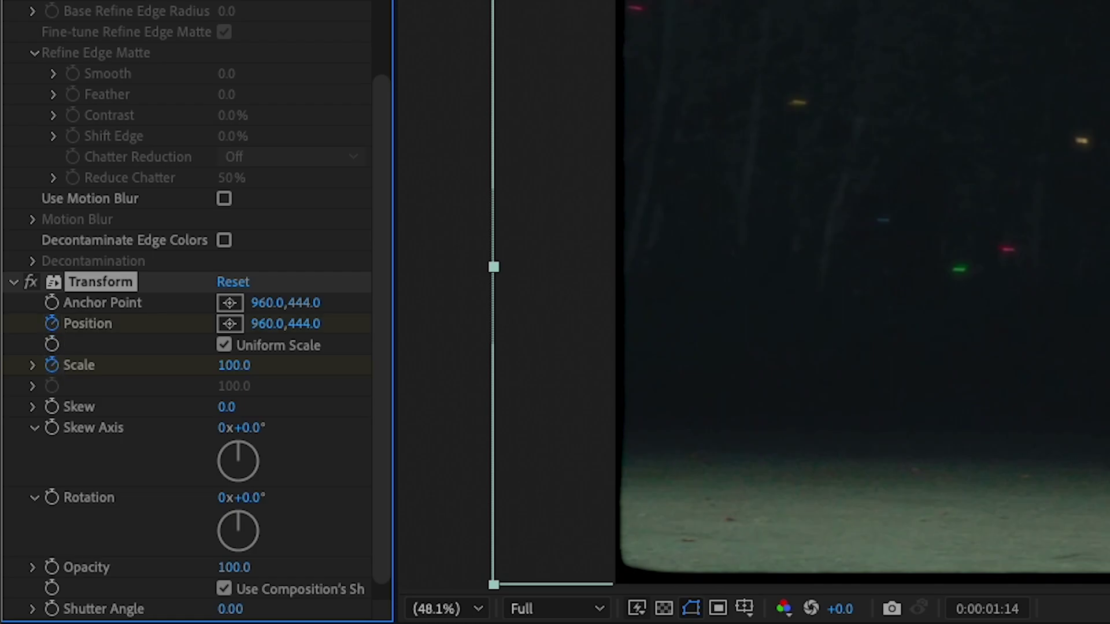
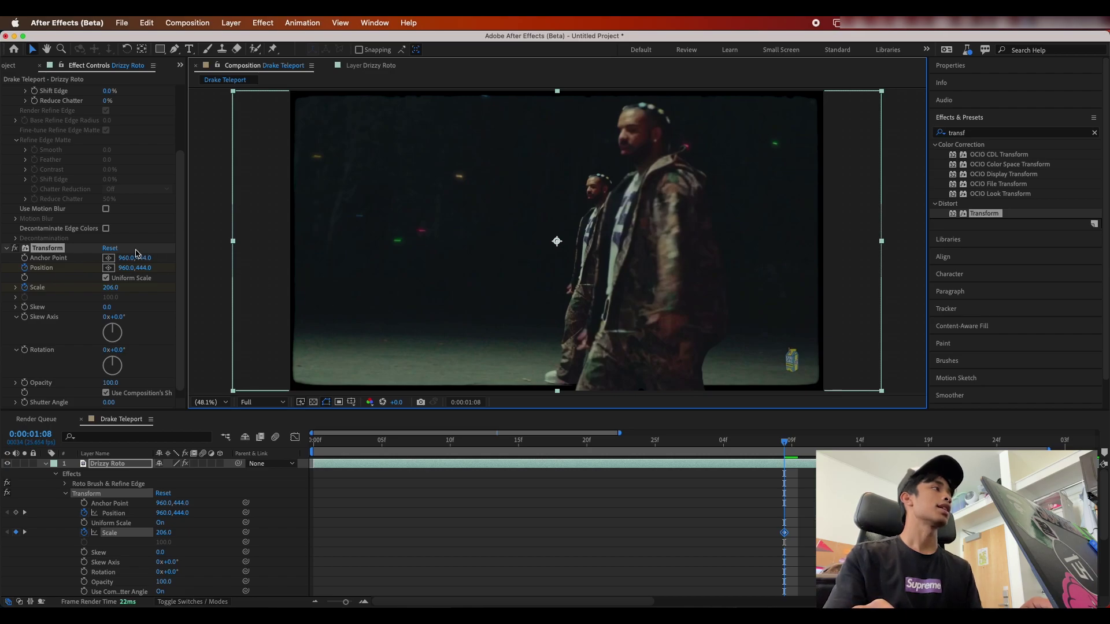
Step: Set the Transform Position to 1186, 444 at 0:00:01:08, and move the Position and Scale keyframes there to 0:00:01:10
drag(132, 267, 263, 271)
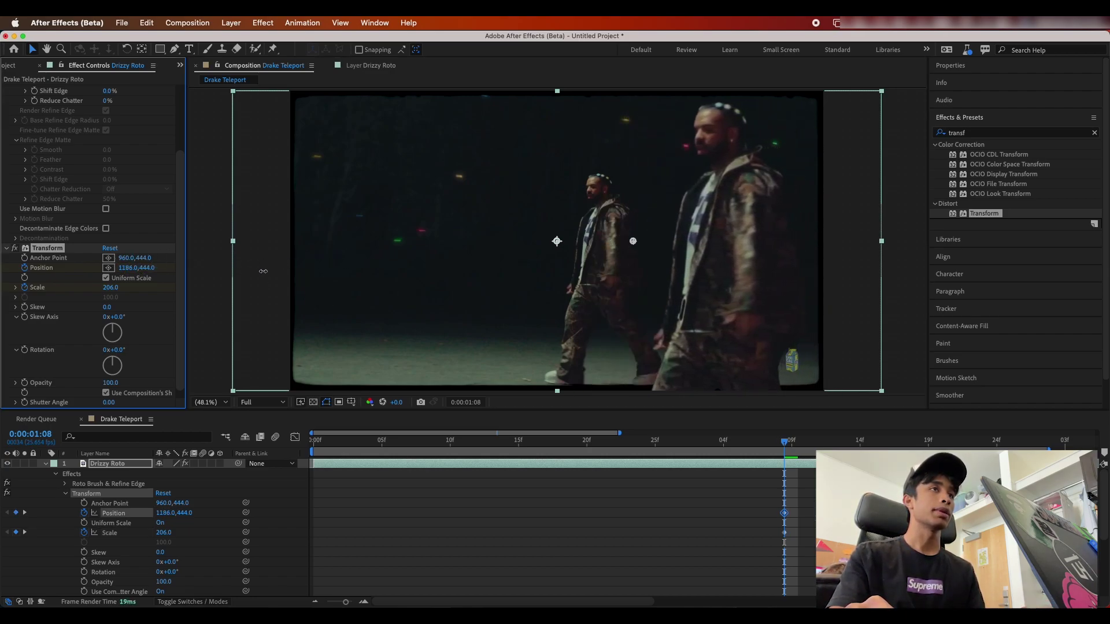
key(space)
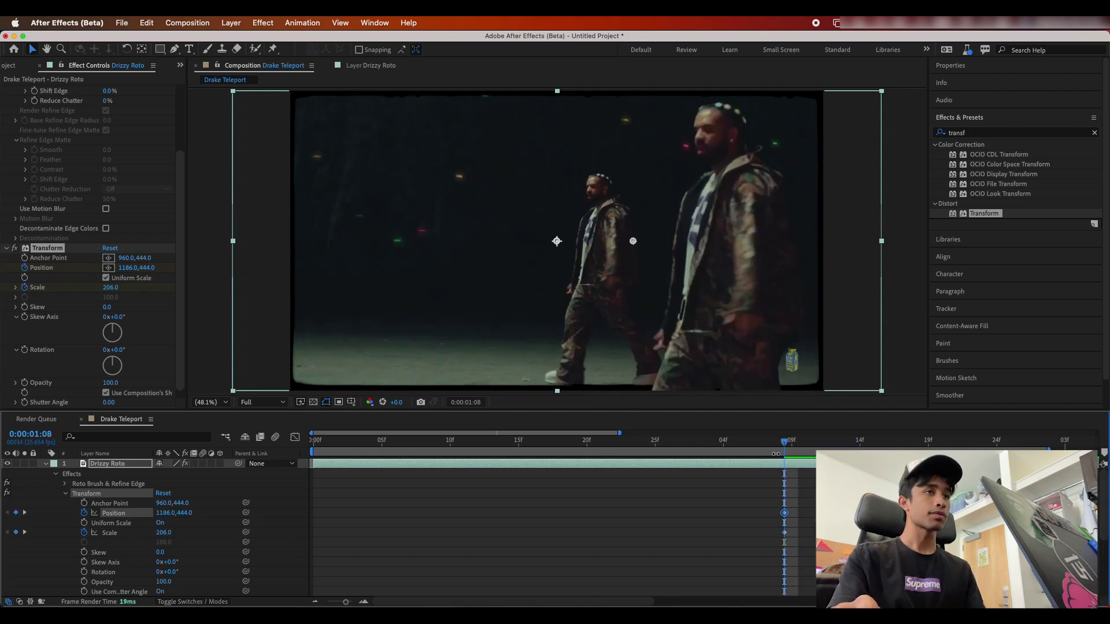
drag(801, 497, 812, 532)
drag(947, 449, 812, 446)
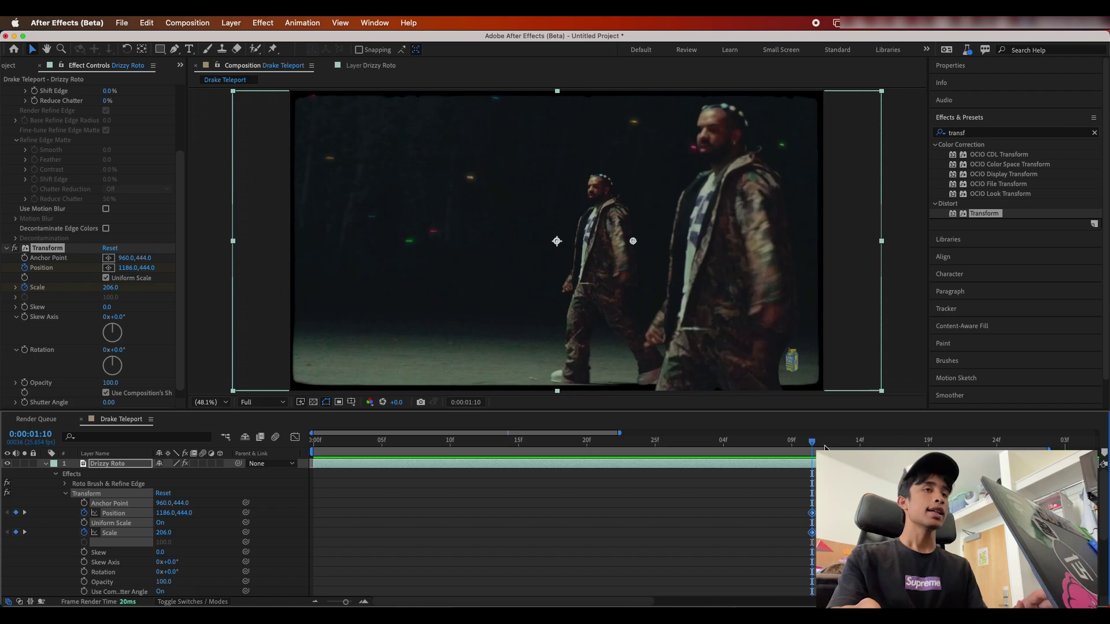
Step: Paste the copied Position and Scale keyframes at 0:00:01:00, and keyframe Position 245, 550 and Scale 177 at 0:00:00:22
drag(817, 441, 681, 452)
key(super+v)
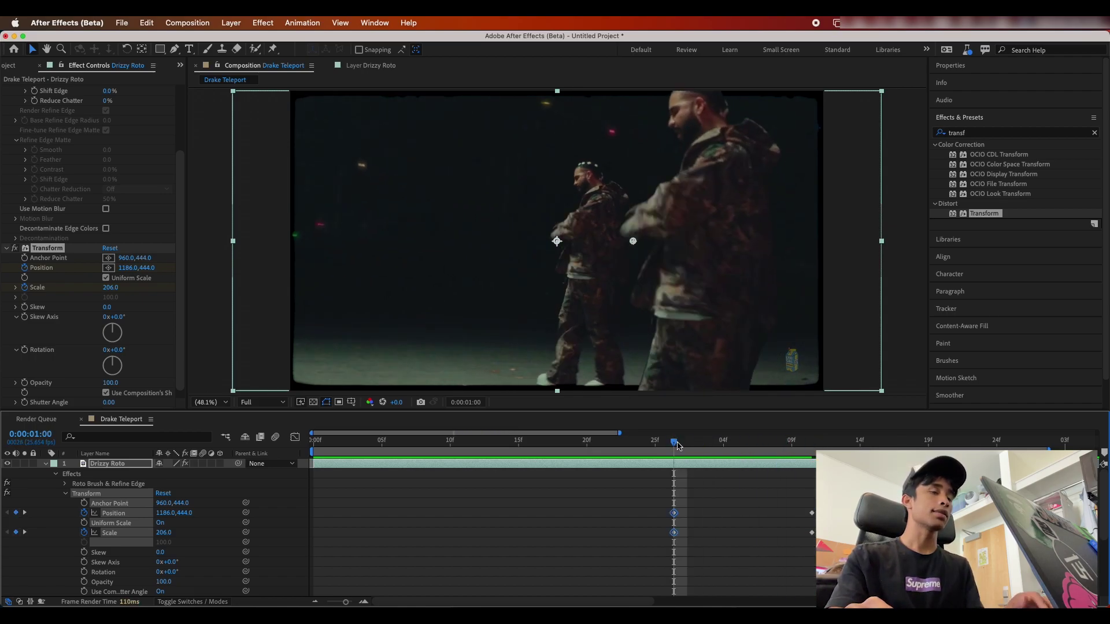
drag(675, 443, 621, 459)
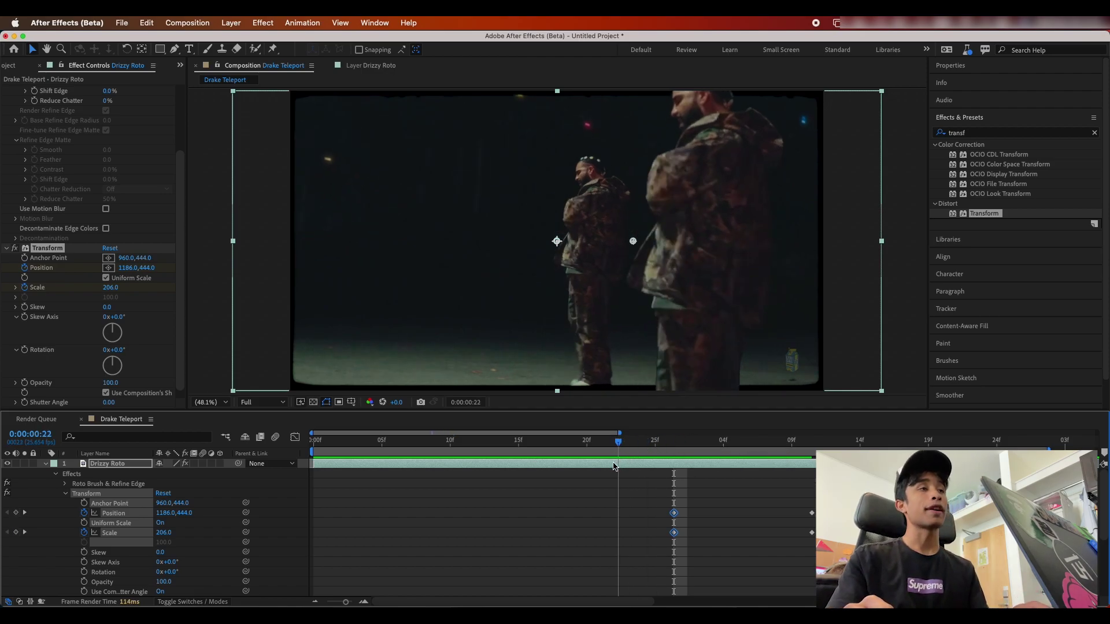
drag(158, 513, 49, 514)
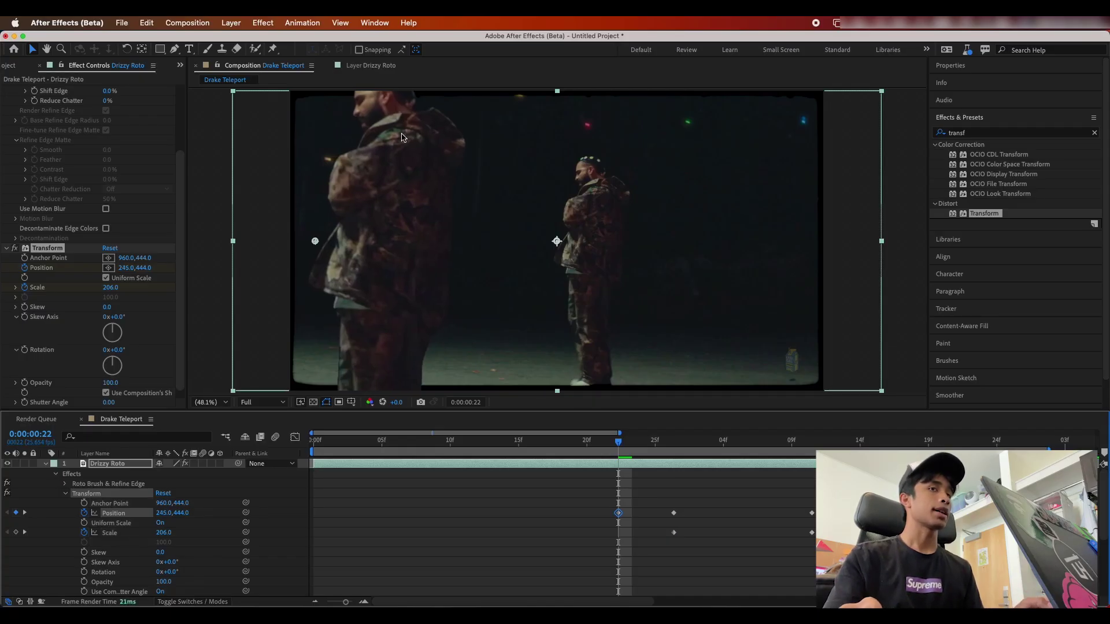
drag(181, 513, 249, 514)
mouse_move(164, 533)
mouse_down()
mouse_move(147, 533)
mouse_move(173, 513)
mouse_up()
Step: Shift the two earliest Position and Scale keyframe pairs to 0:00:00:24 and 0:00:01:02, and paste the earliest pair at 0:00:00:15
drag(605, 443, 521, 441)
drag(618, 513, 645, 512)
drag(662, 496, 636, 546)
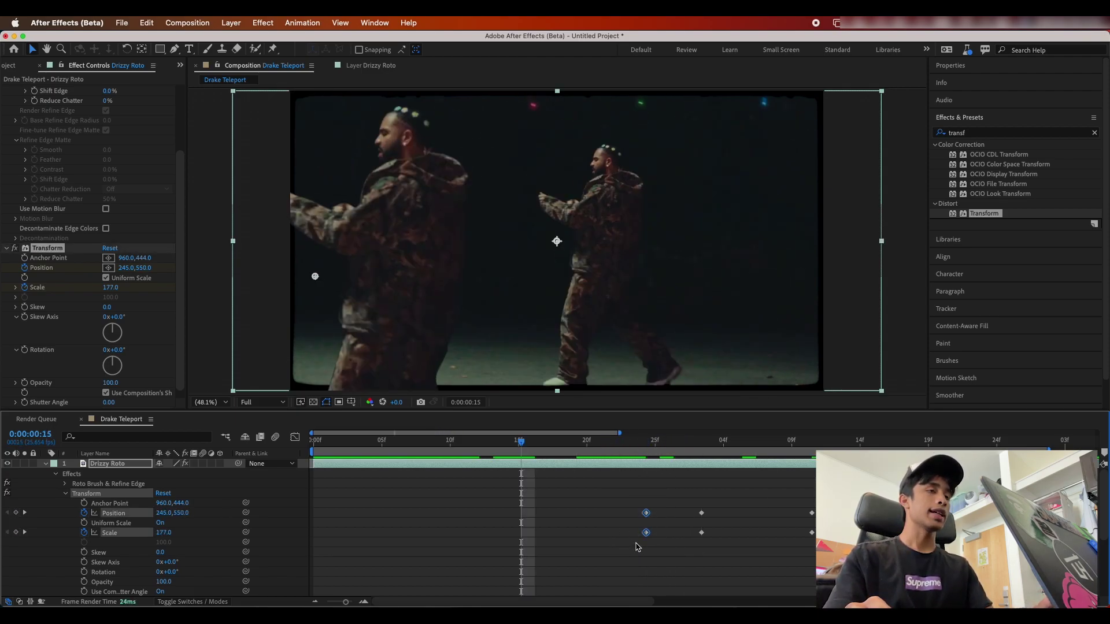
Step: Keyframe Position 1098, 748 and Scale 213 at 0:00:00:10, and move the 0:00:00:15 keyframes to 0:00:00:14
drag(524, 442, 456, 470)
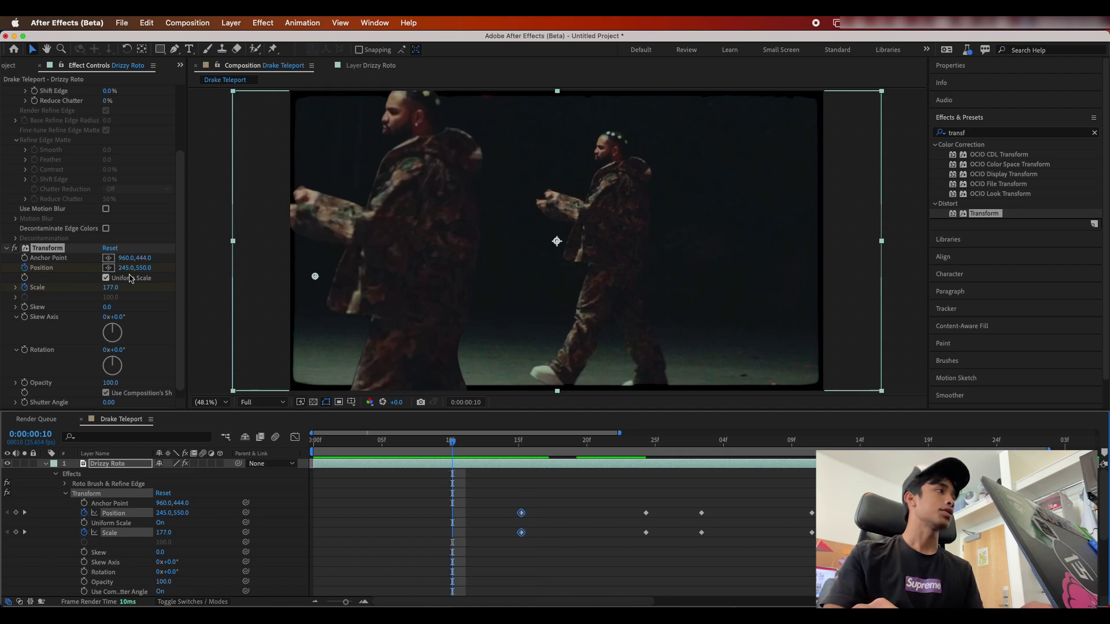
drag(131, 272, 656, 262)
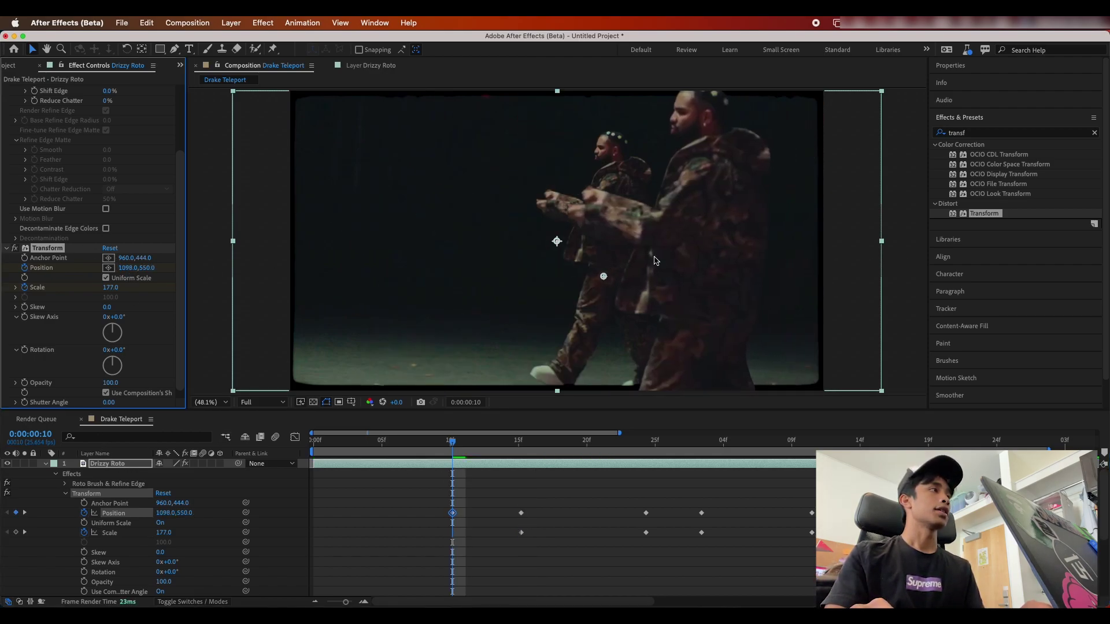
drag(152, 274, 130, 282)
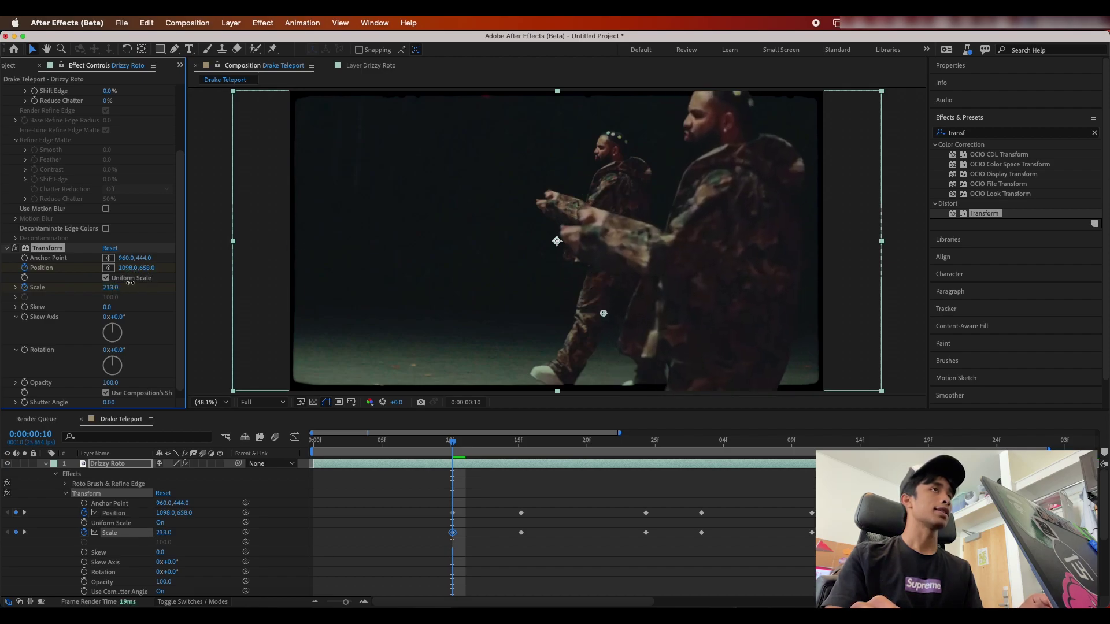
drag(521, 512, 509, 535)
key(space)
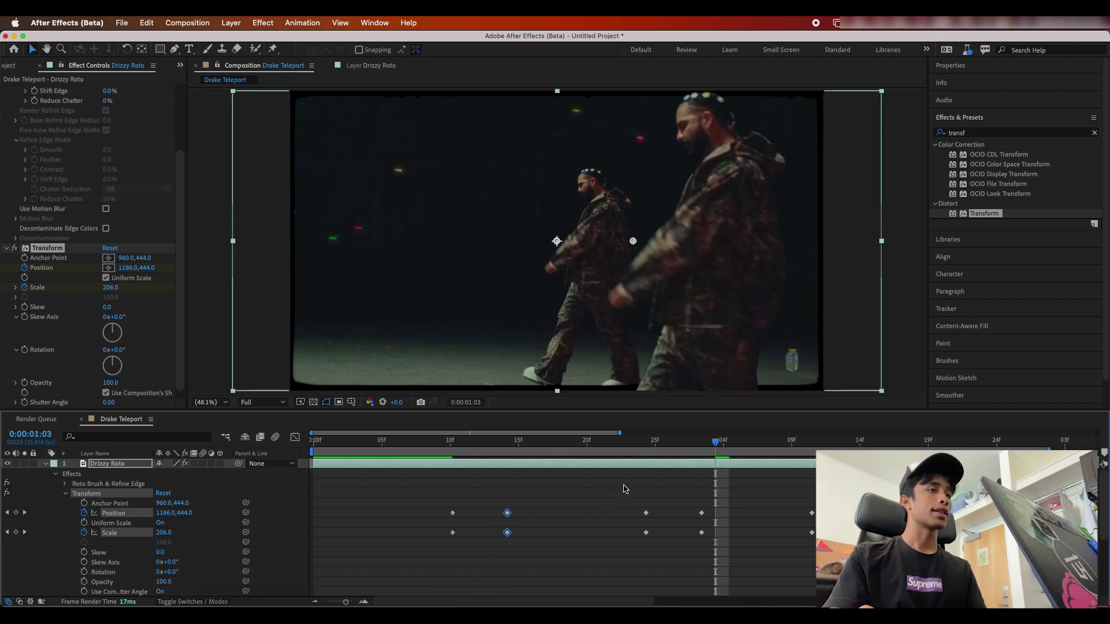
key(space)
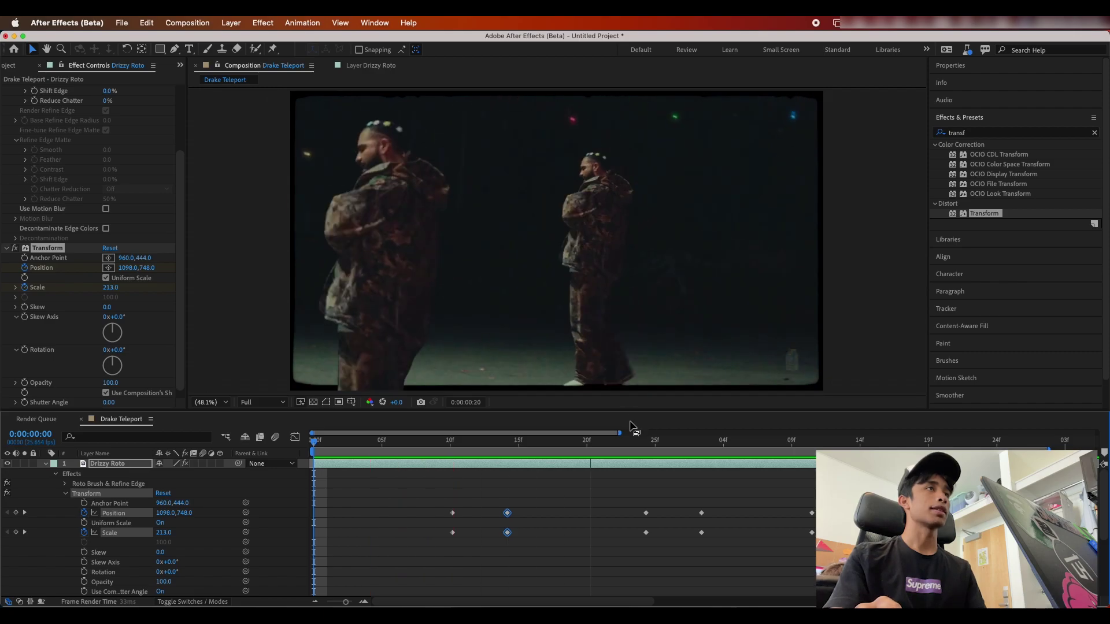
key(space)
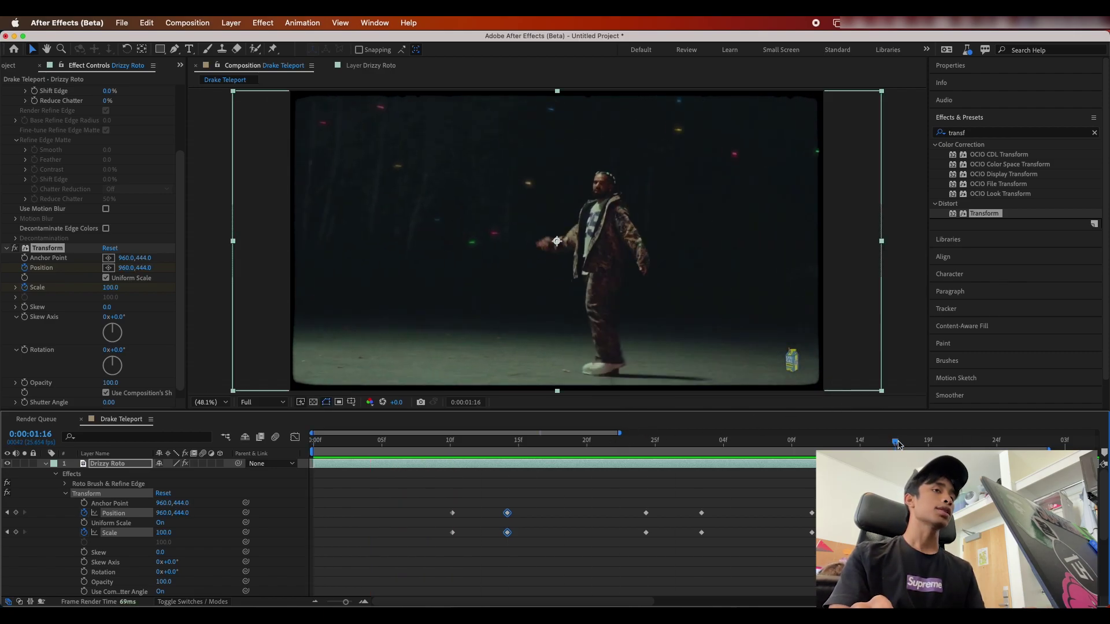
Step: Enable motion blur for the Drizzy Roto layer and the composition, and preview the teleport animation from the start
drag(899, 444, 450, 441)
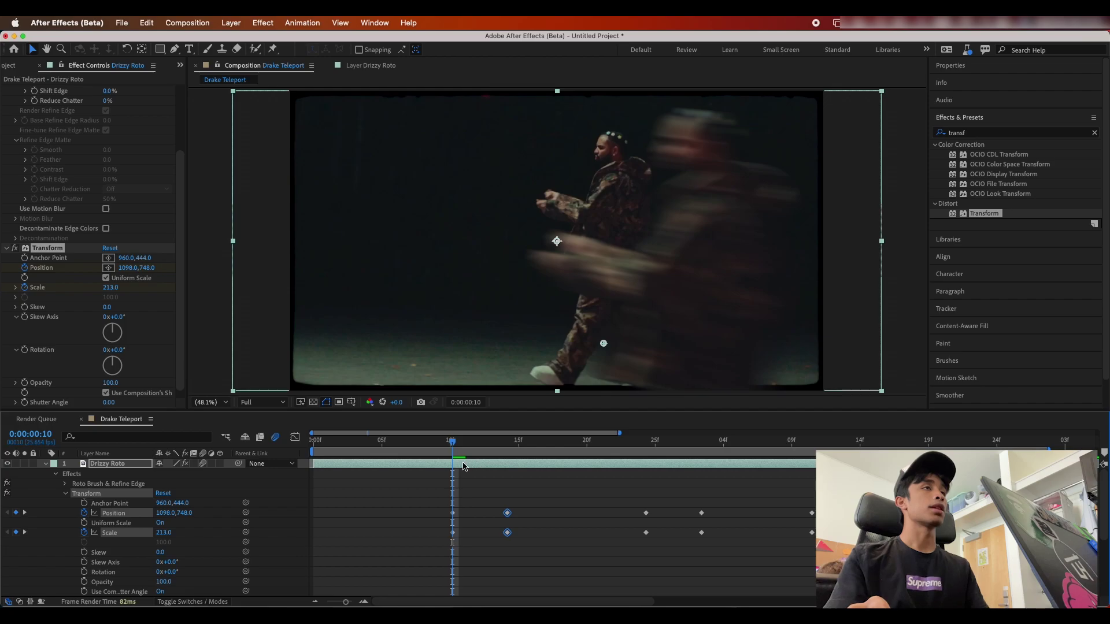
key(space)
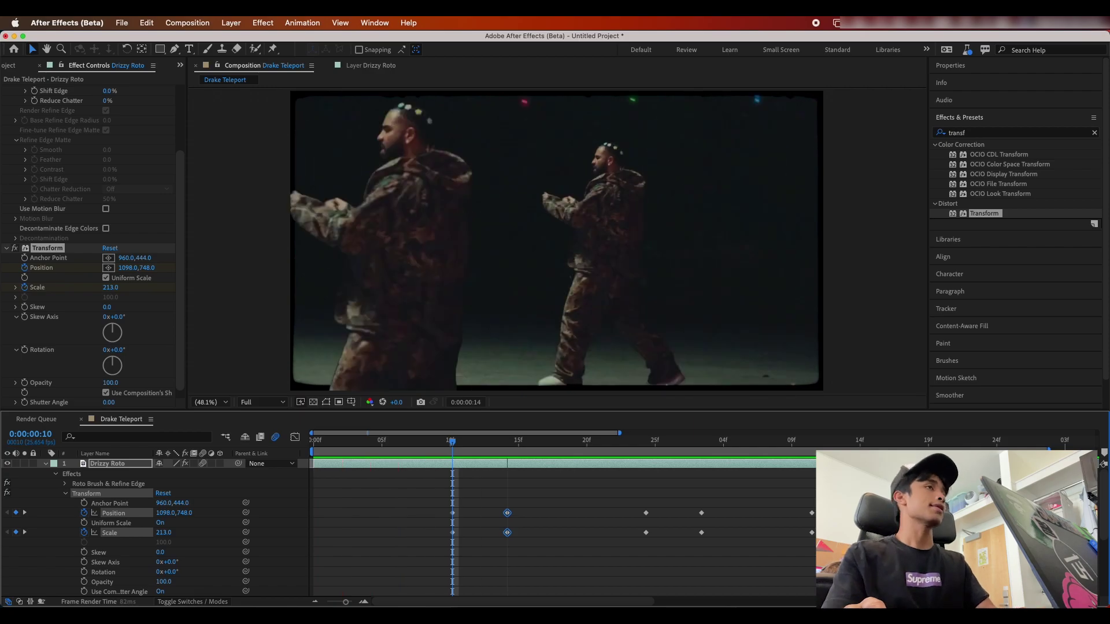
key(space)
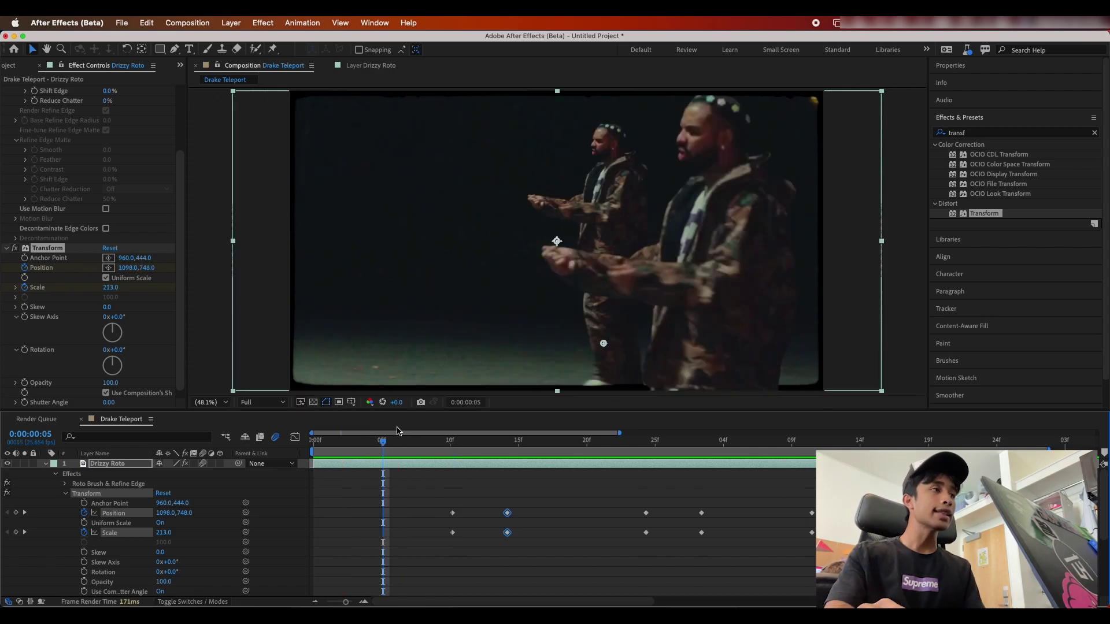
drag(382, 445, 315, 446)
key(space)
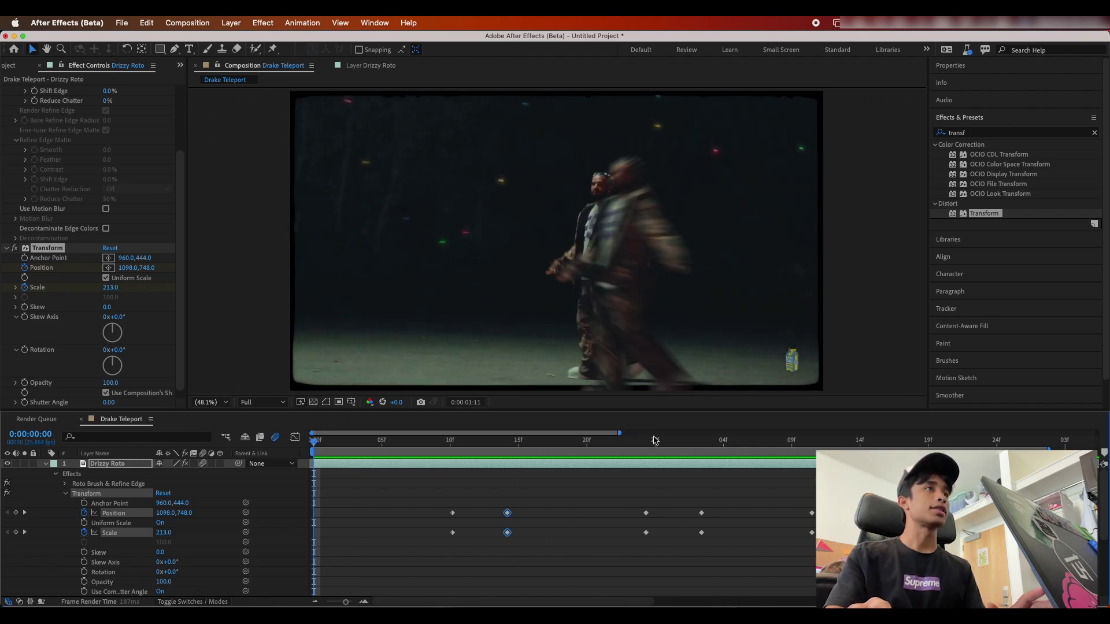
key(space)
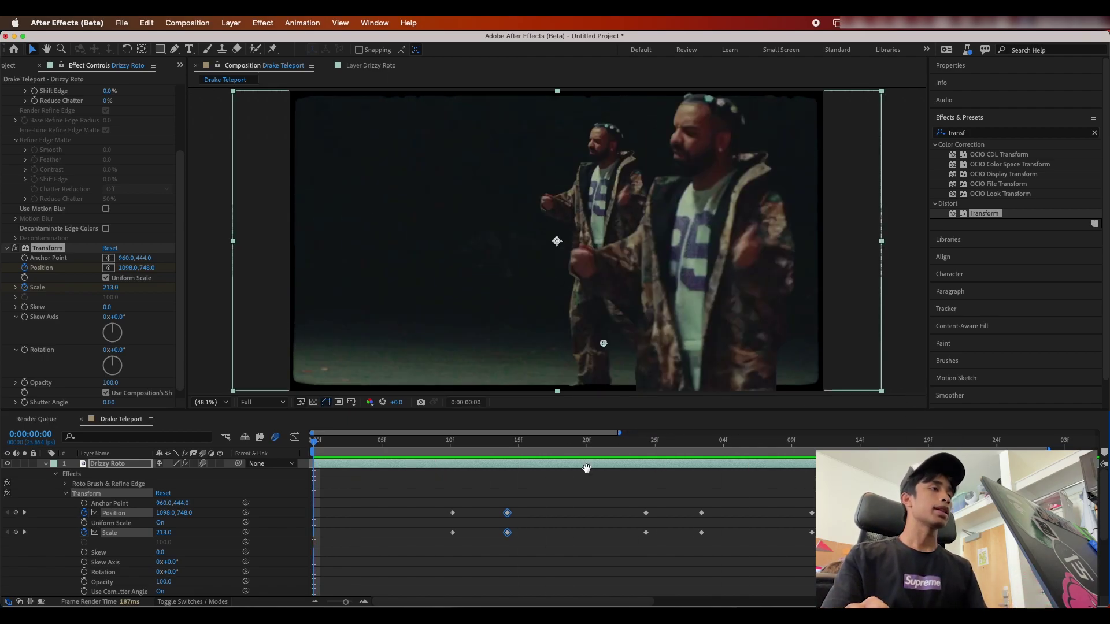
key(space)
key(space)
drag(812, 448, 277, 500)
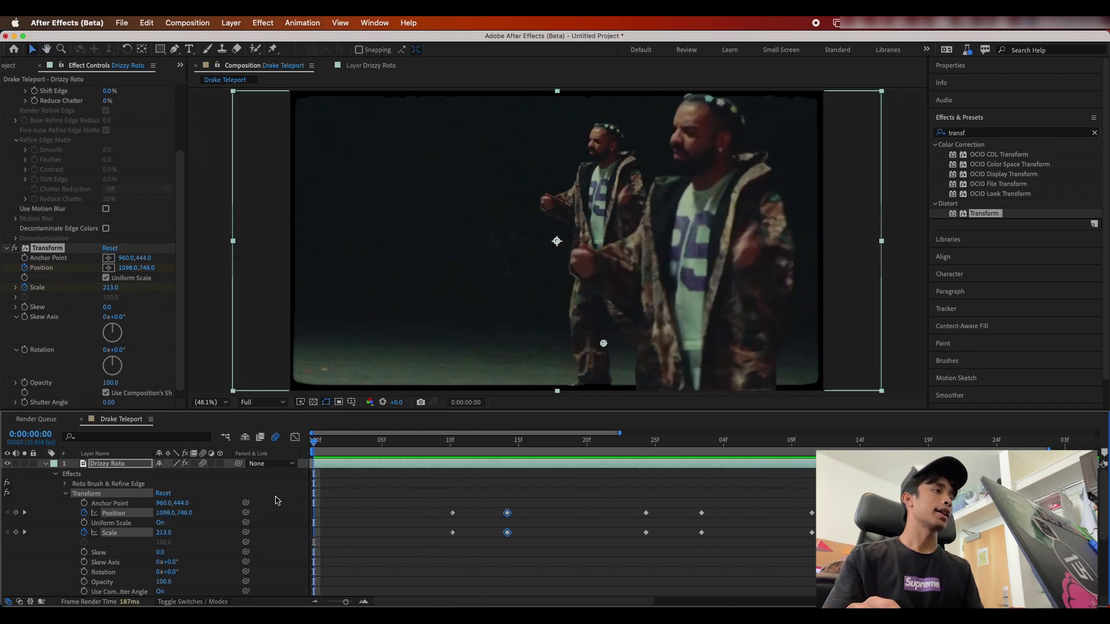
Step: Collapse the Drizzy Roto layer's properties and duplicate the layer
click(46, 464)
click(140, 467)
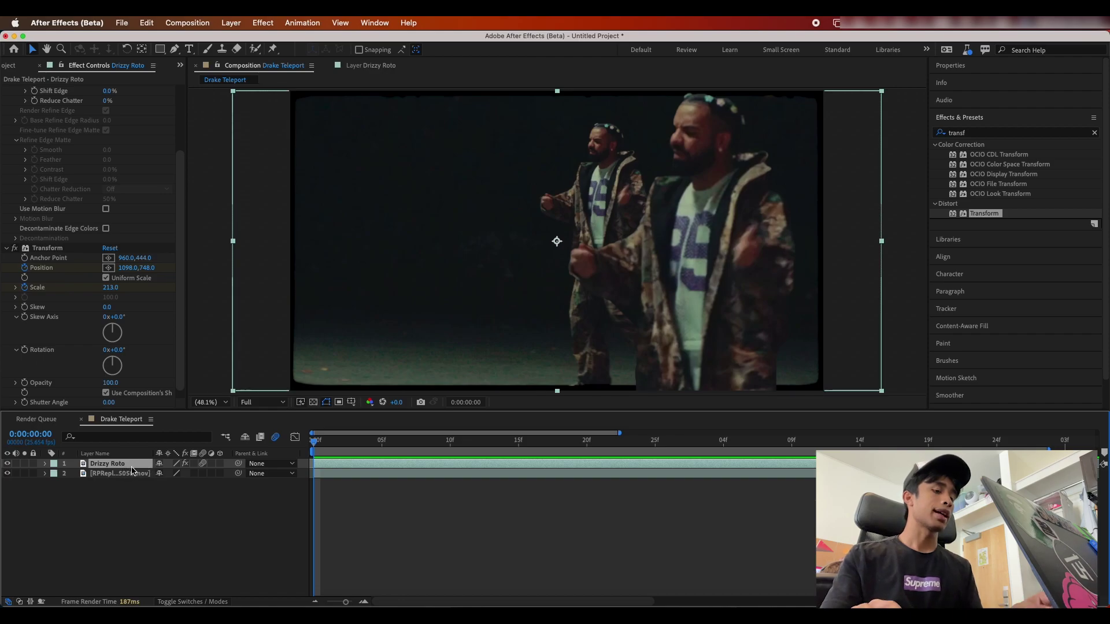
key(super+d)
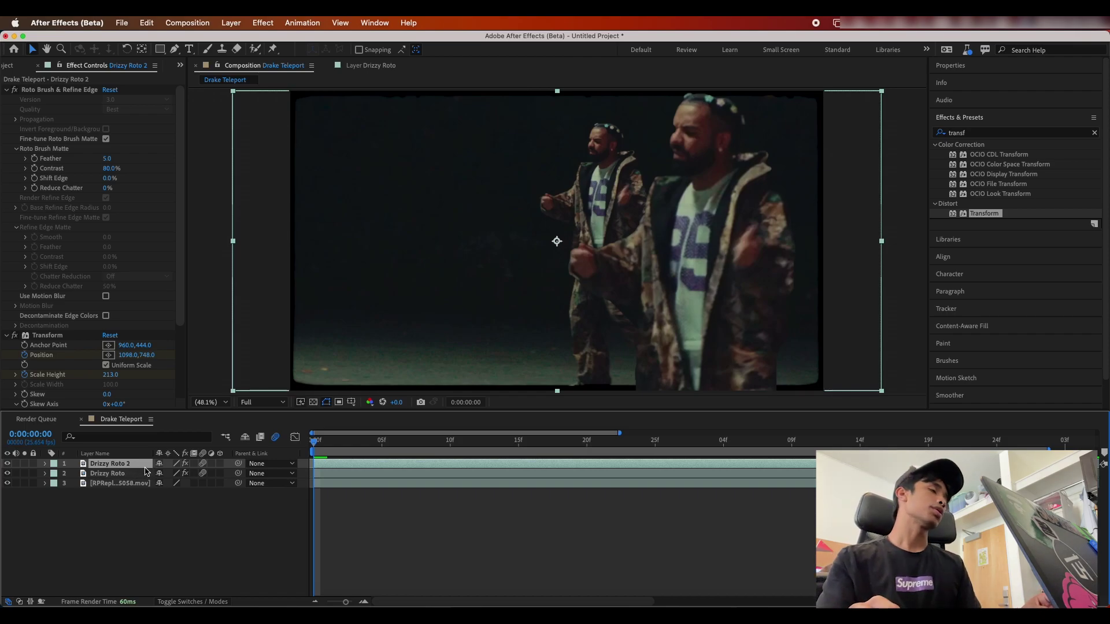
Step: Find the Echo effect by searching for "echo" and apply it to the original Drizzy Roto layer below the duplicate
click(134, 475)
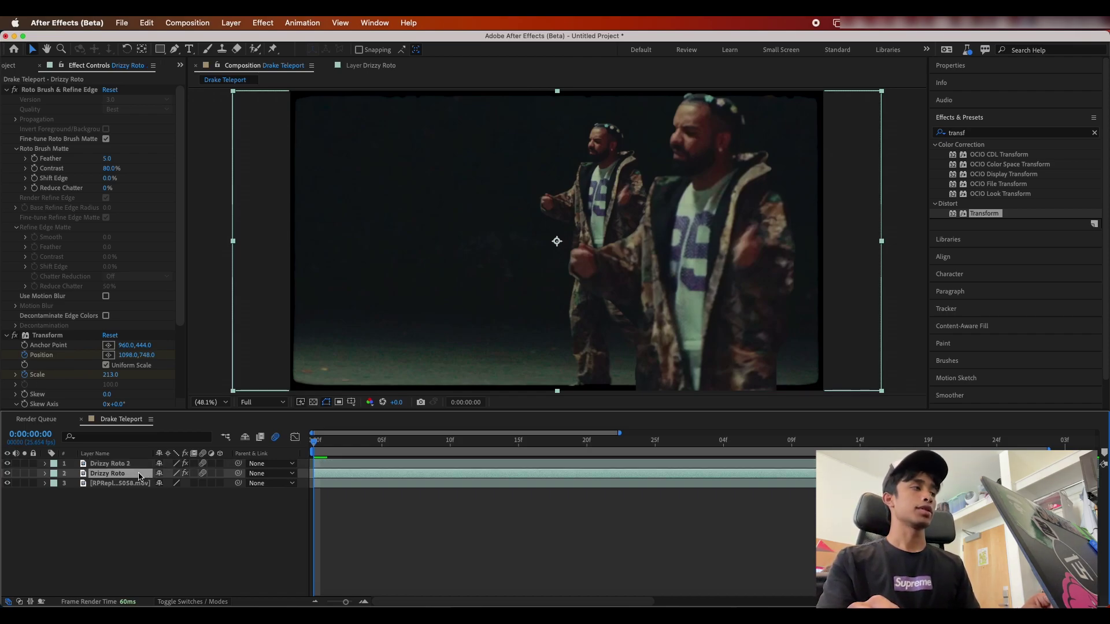
click(45, 474)
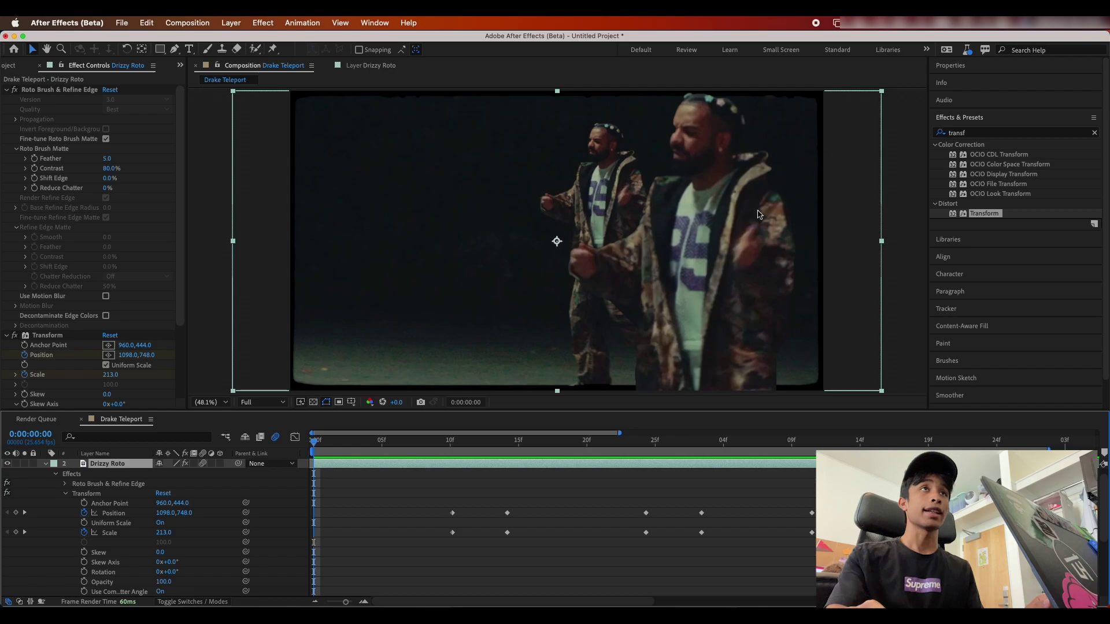
click(972, 134)
text(echo)
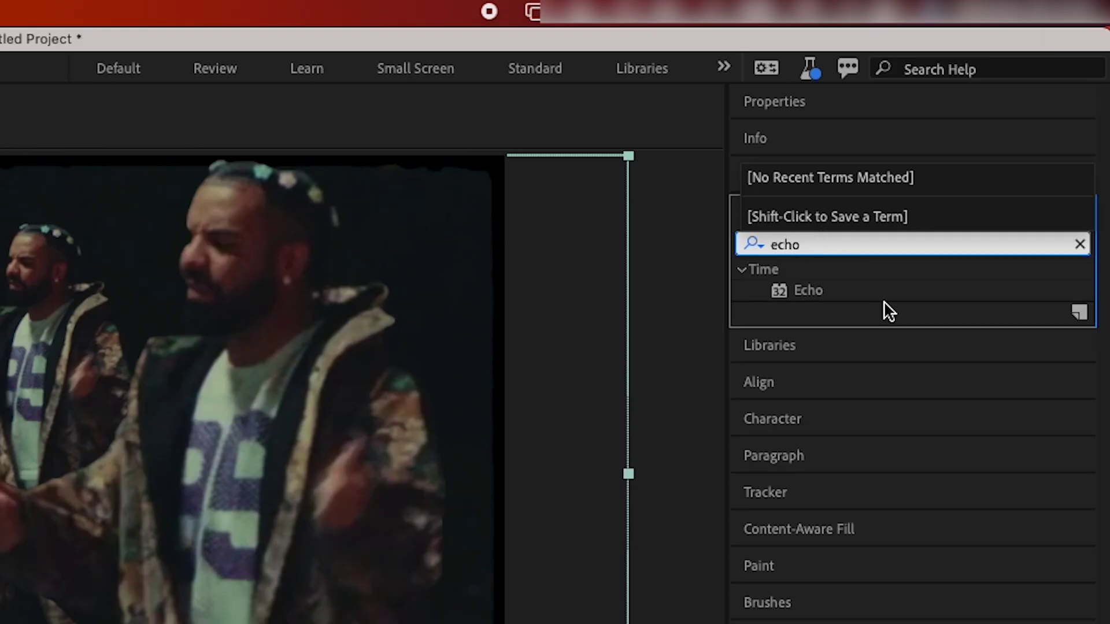
drag(865, 297, 620, 431)
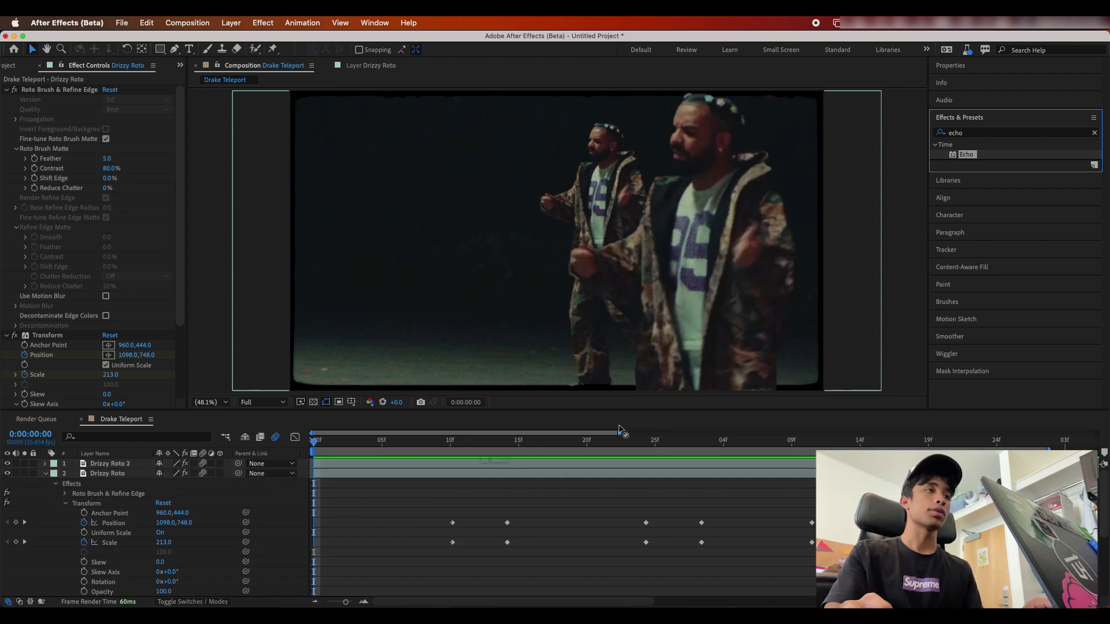
click(982, 138)
drag(974, 158, 431, 473)
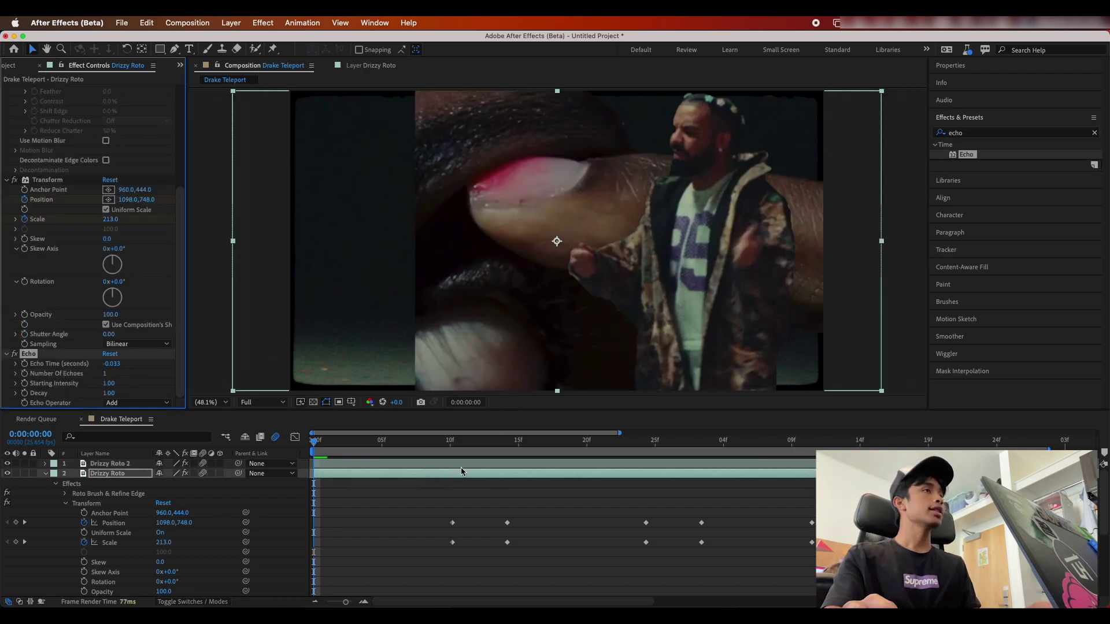
Step: Set the Echo effect's Number Of Echoes to 6 on the Drizzy Roto layer
drag(322, 444, 387, 444)
key(space)
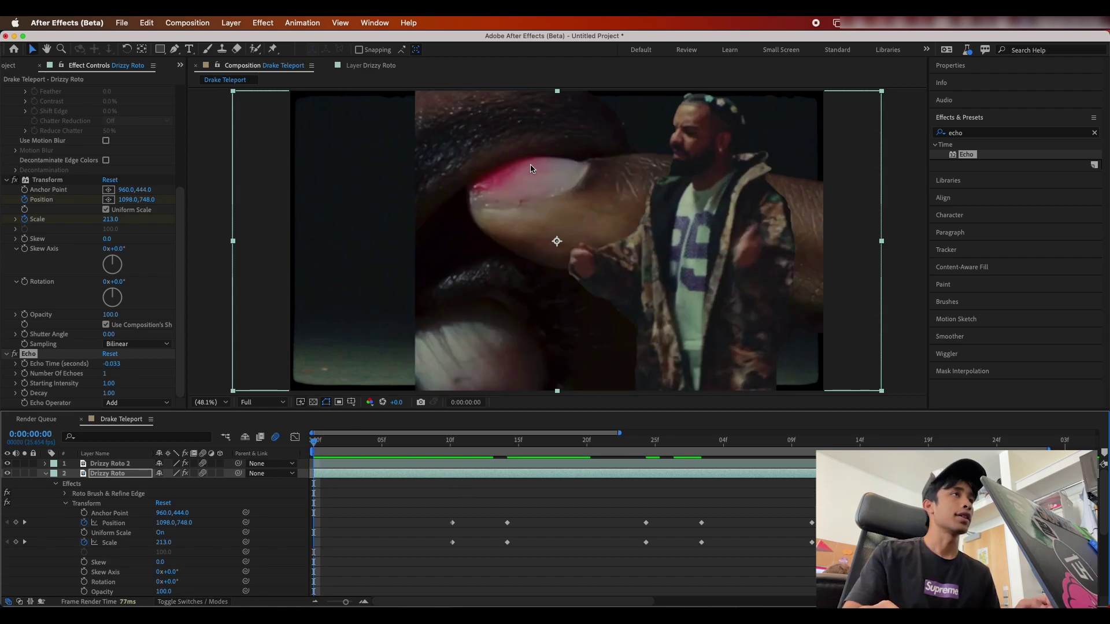
click(322, 446)
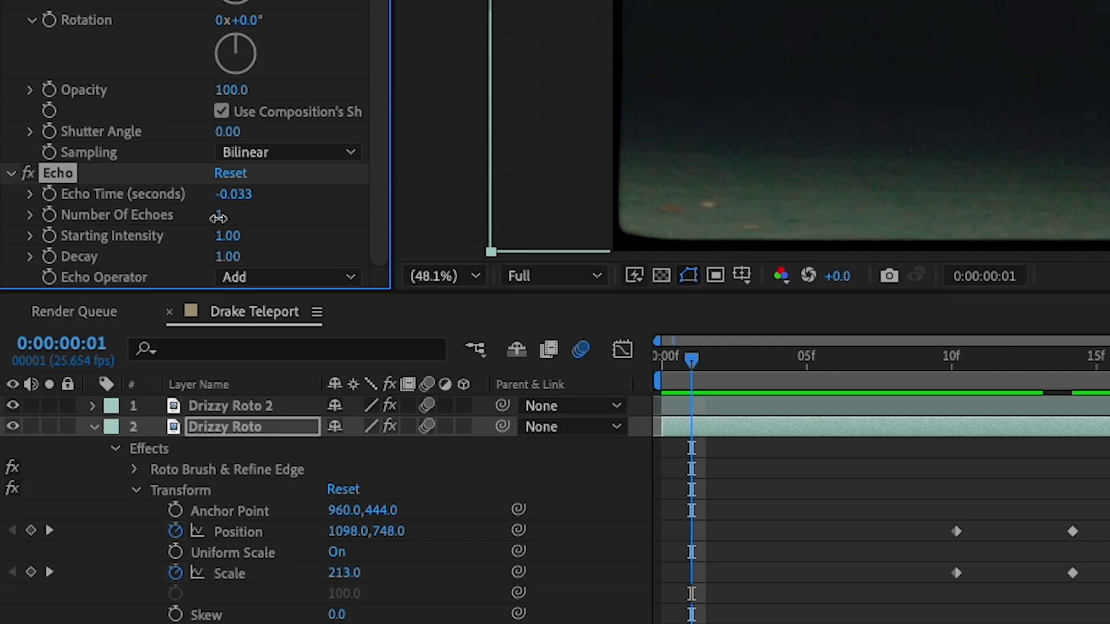
click(104, 373)
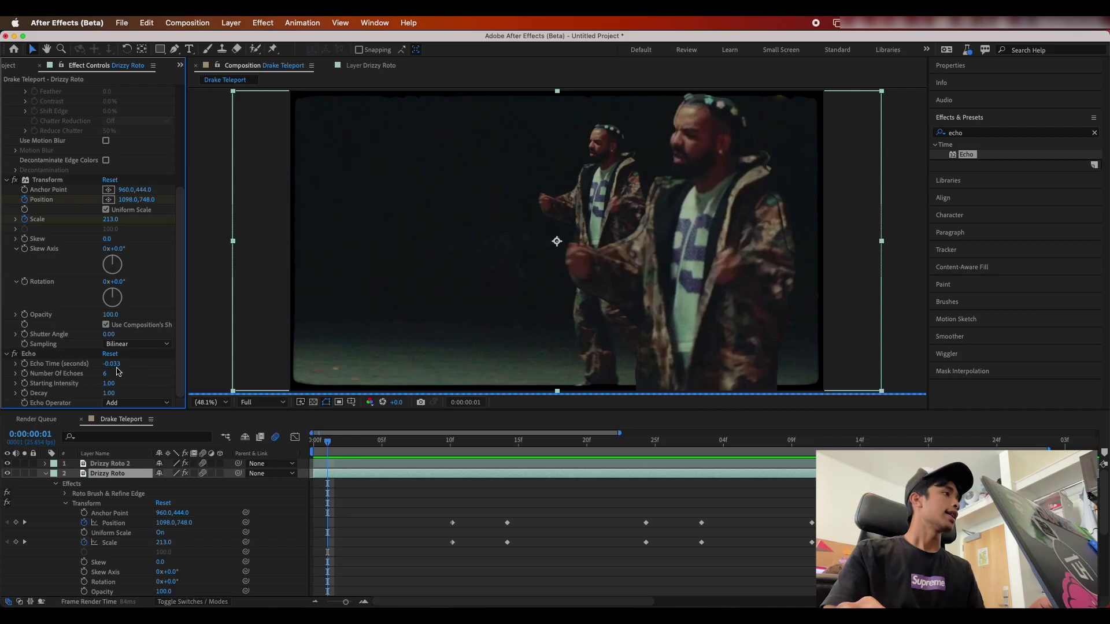
key(Return)
Step: Set the Echo effect's Echo Time to -0.023 seconds and its Echo Operator to Screen
click(238, 195)
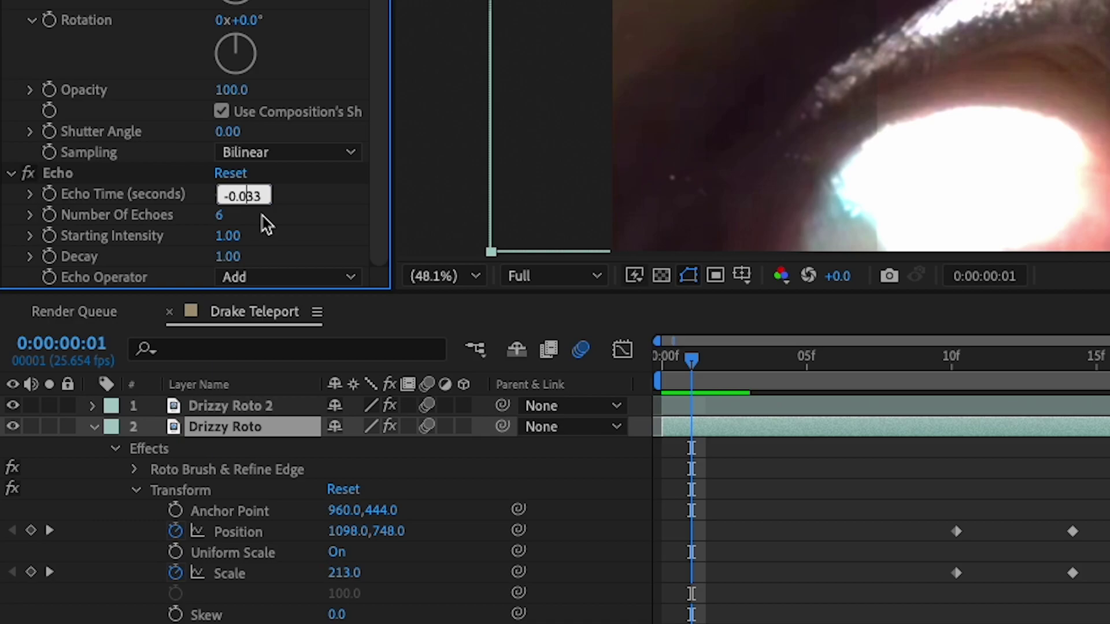
click(252, 196)
text(2)
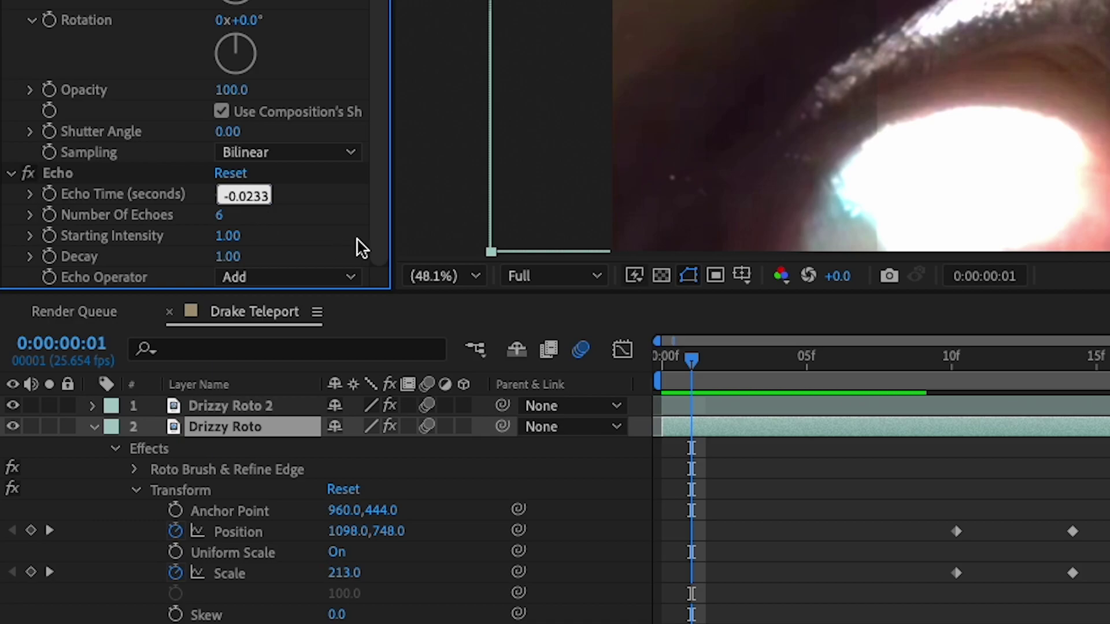
click(355, 239)
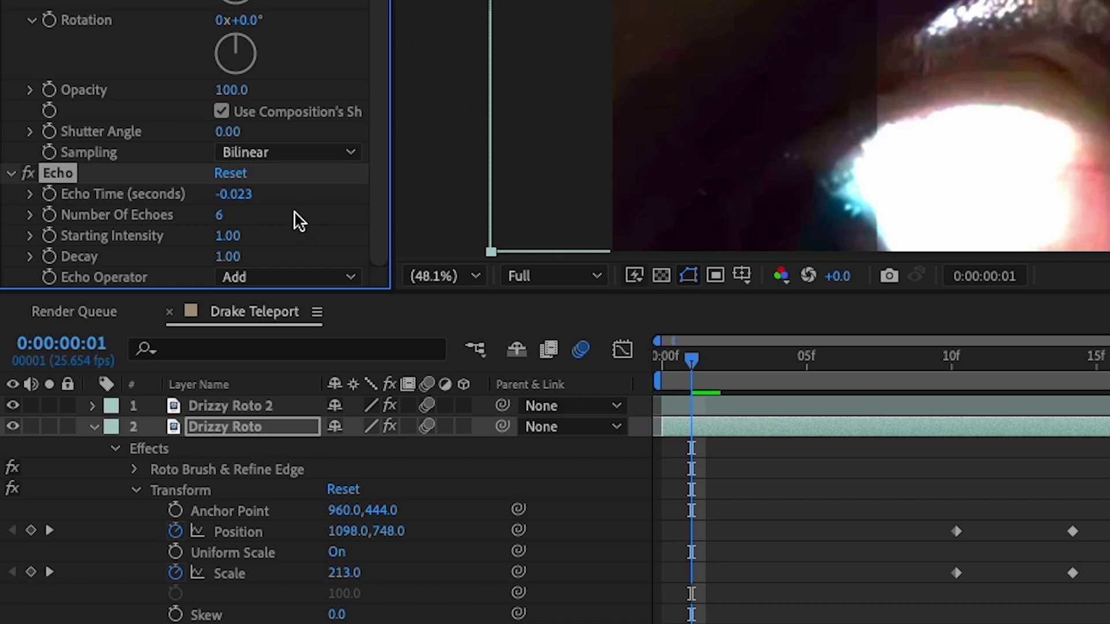
click(237, 195)
key(Return)
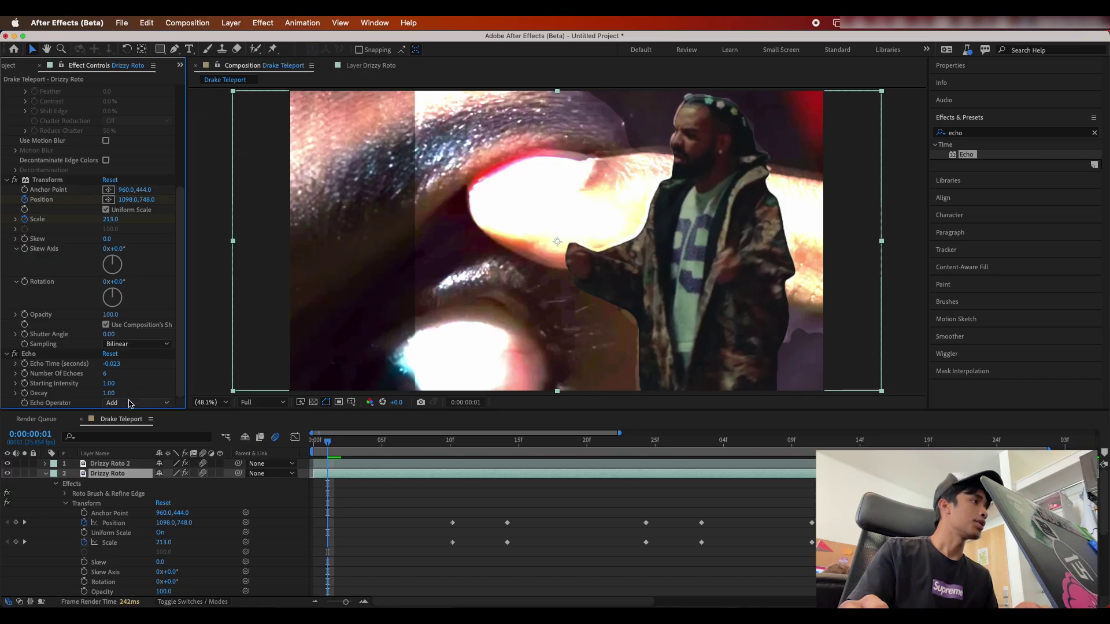
click(129, 403)
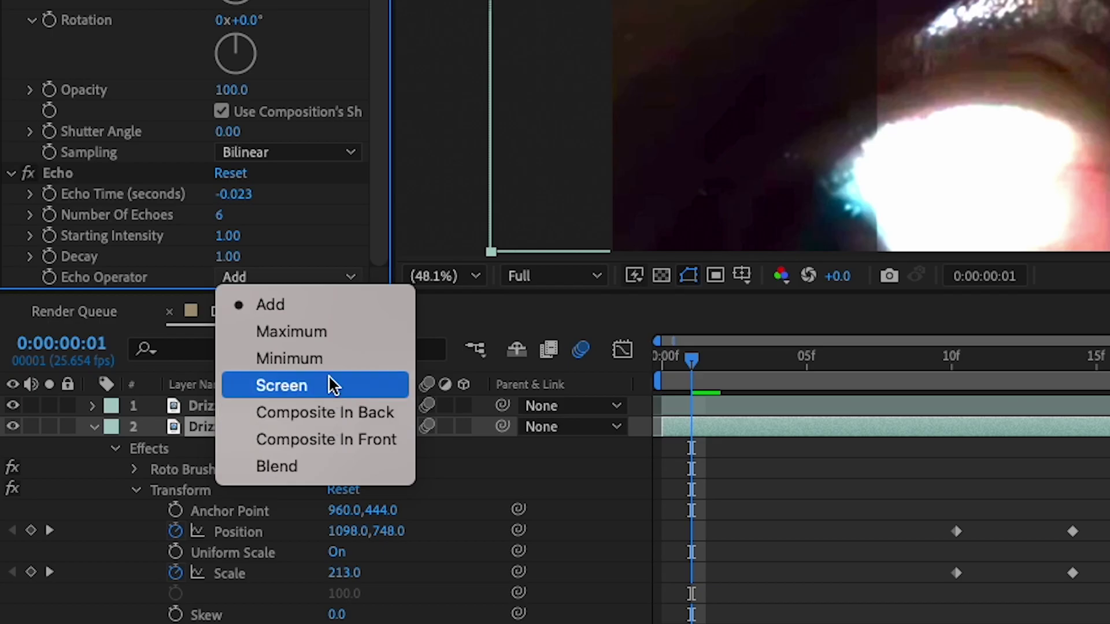
click(134, 454)
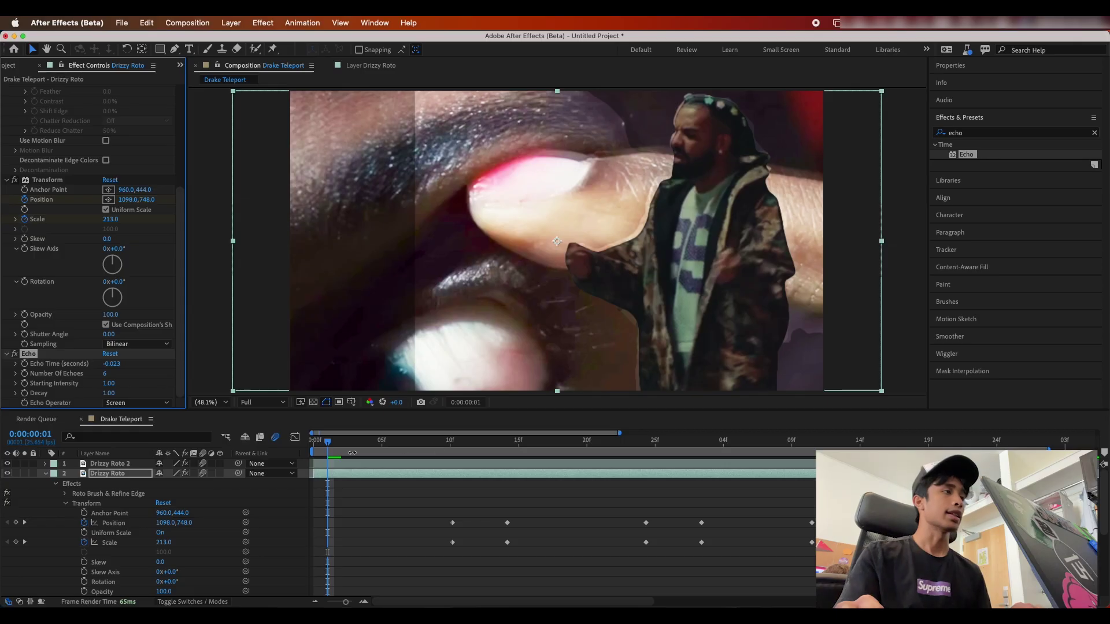
Step: Preview the echo trail and set the Echo effect's Decay to 0.9 on the Drizzy Roto layer
key(space)
key(space)
key(space)
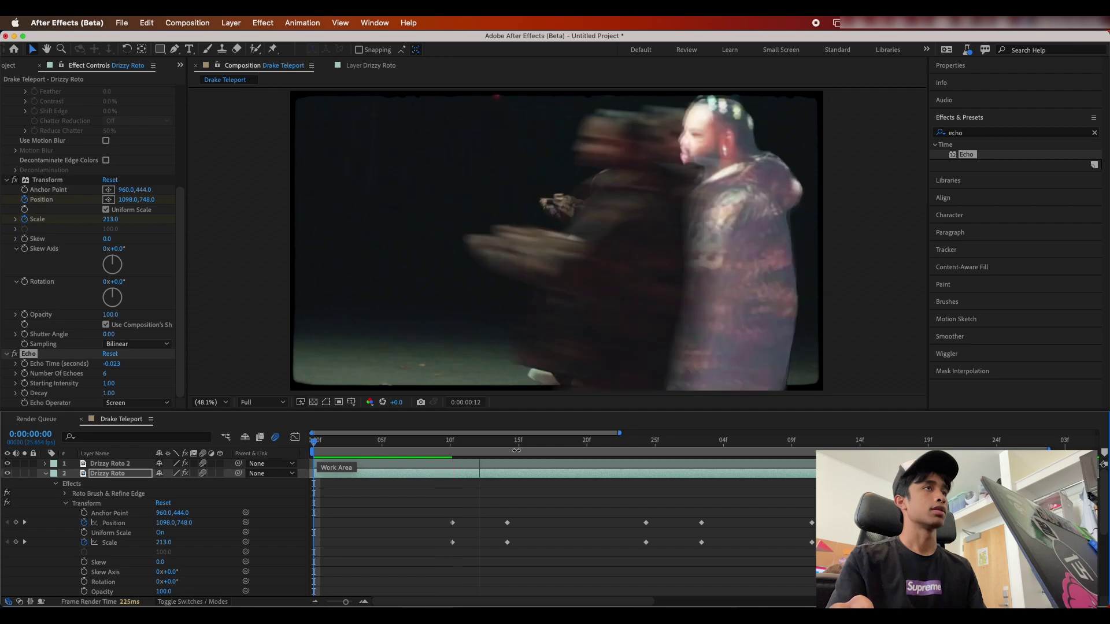
drag(591, 448, 410, 448)
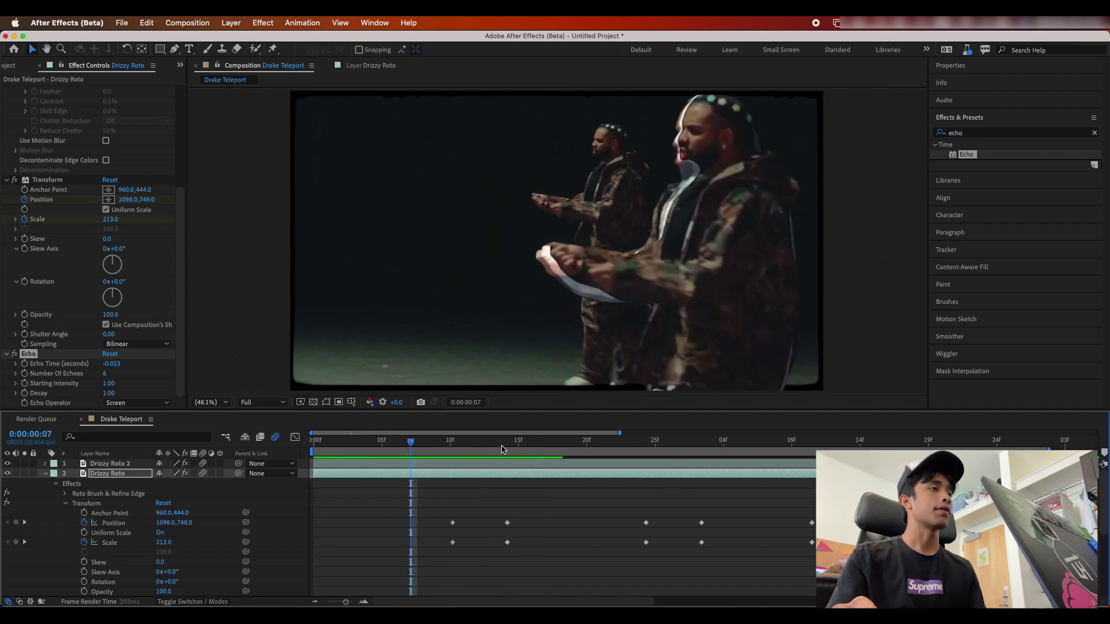
click(114, 396)
click(110, 394)
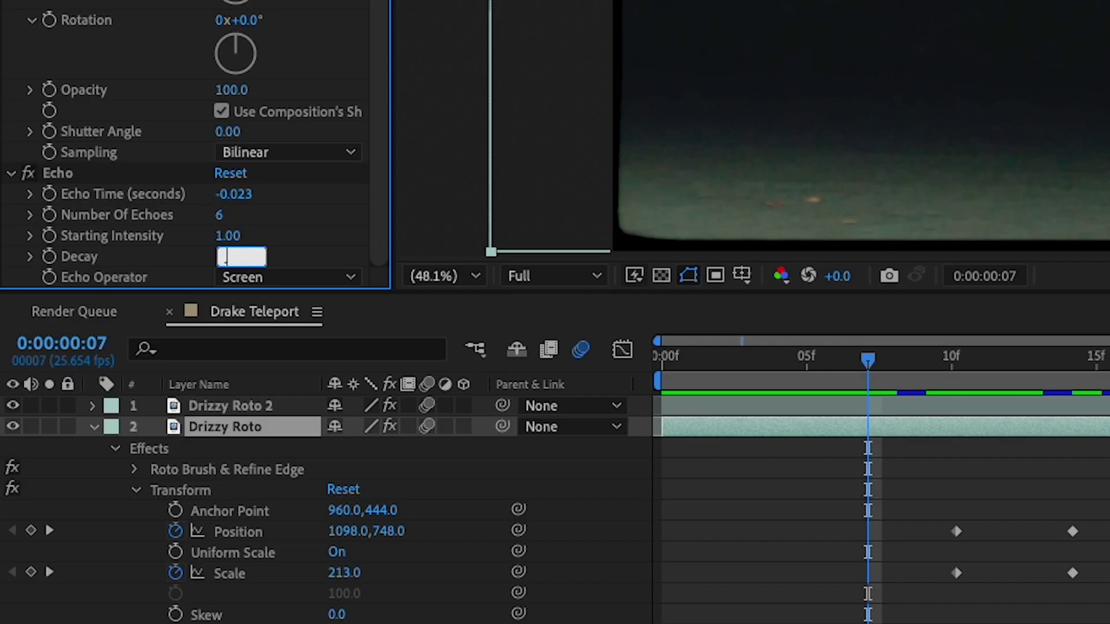
text(.9)
key(Return)
key(space)
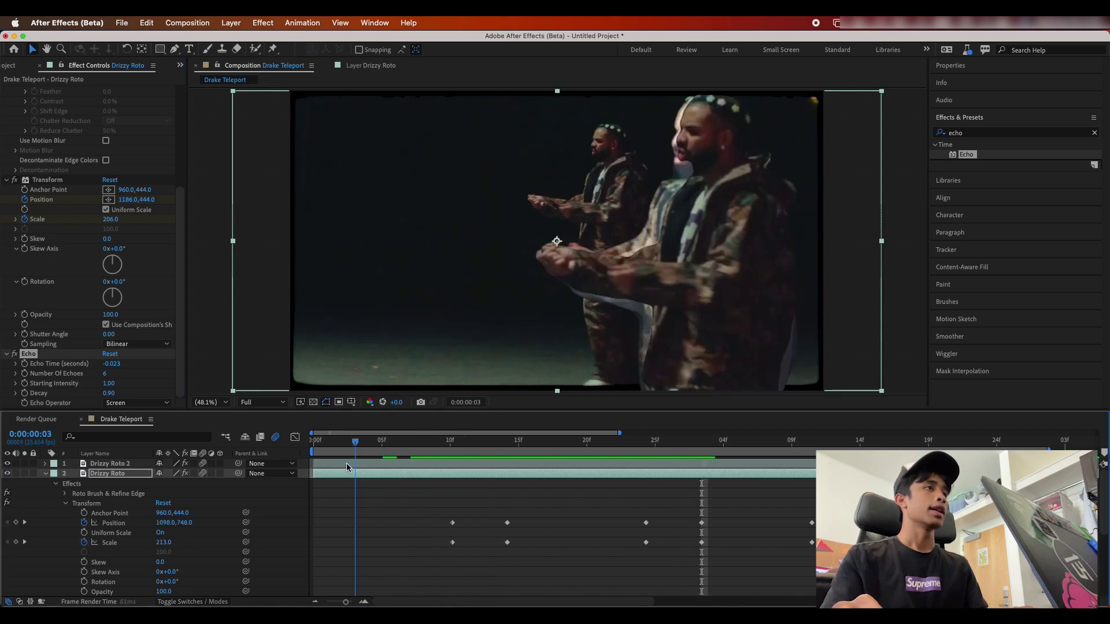
key(space)
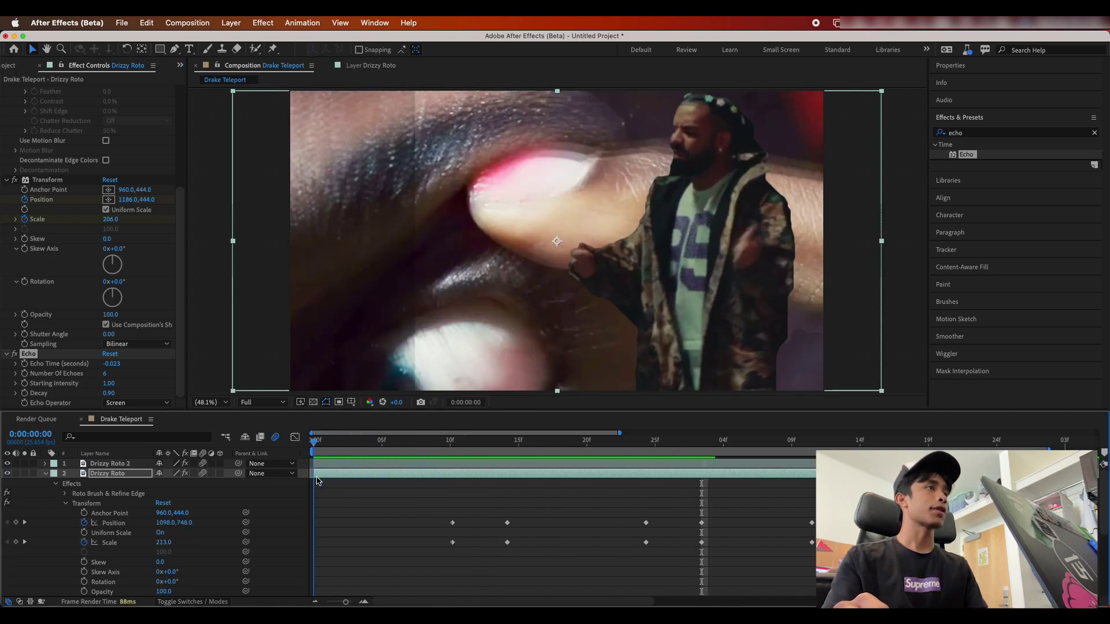
Step: Trim the start of the lower Drizzy Roto layer to 0:00:00:04 and preview the animation from the beginning
key(Page_Down)
key(Page_Down)
key(Page_Down)
key(Page_Down)
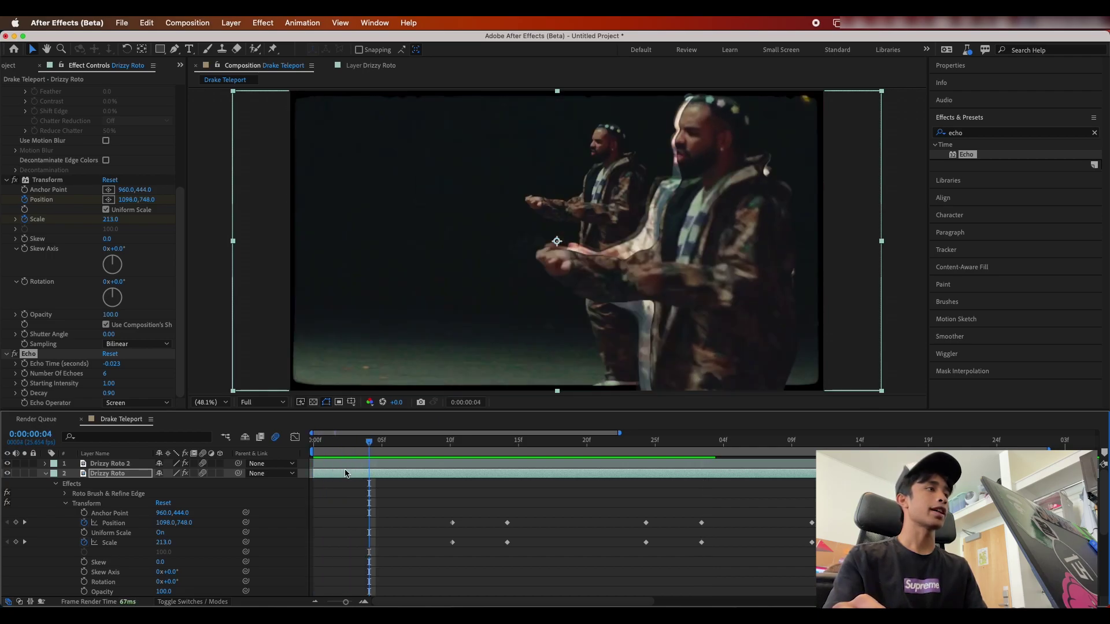
drag(314, 475, 369, 475)
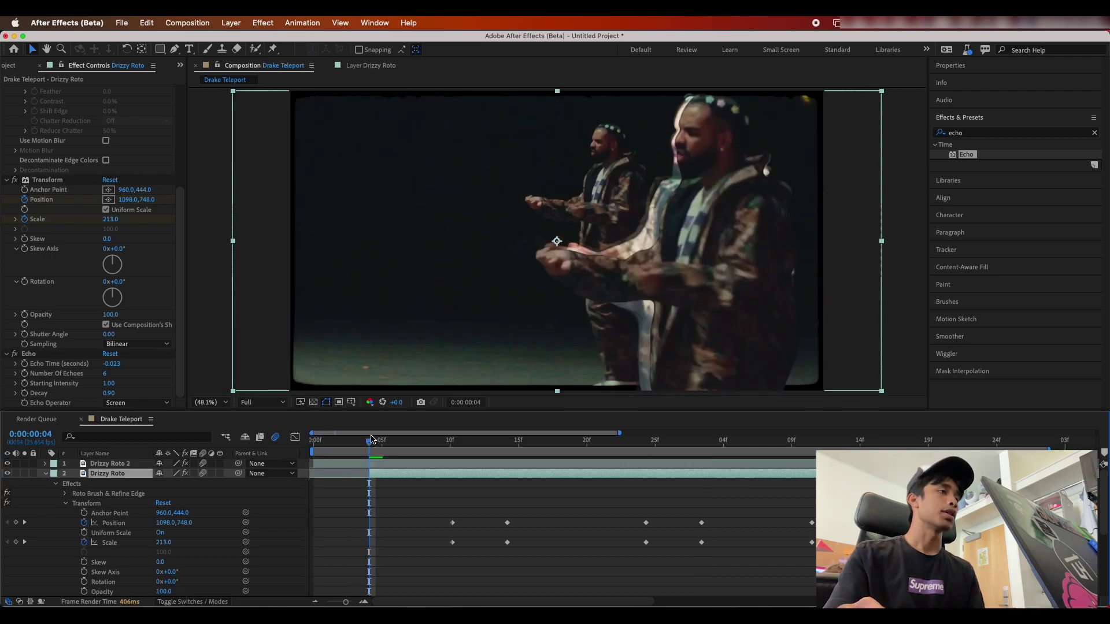
key(Home)
key(space)
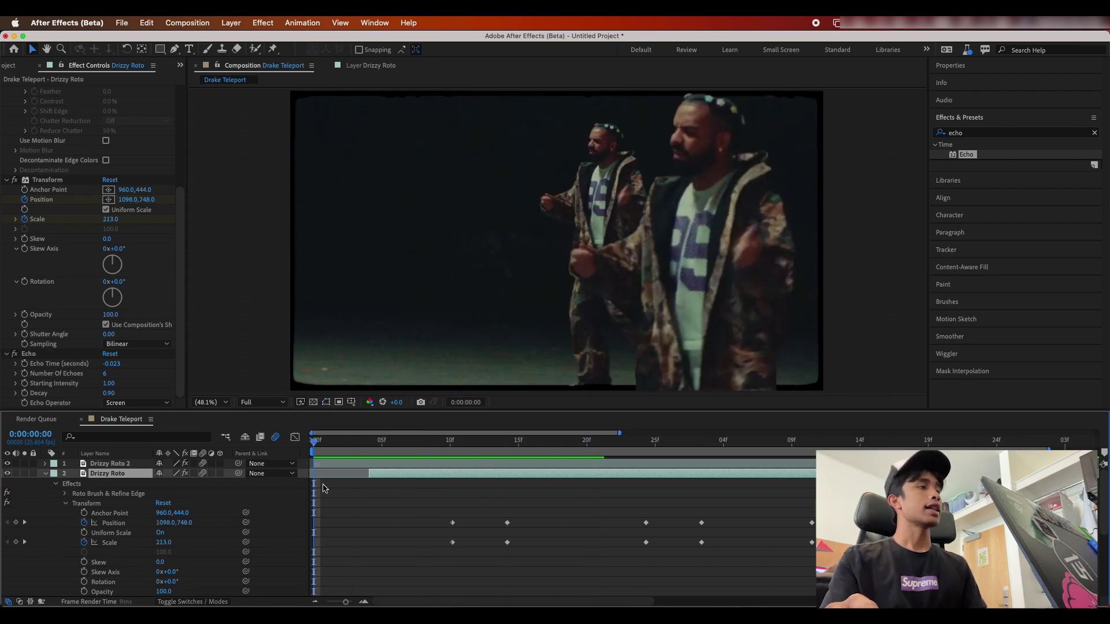
key(space)
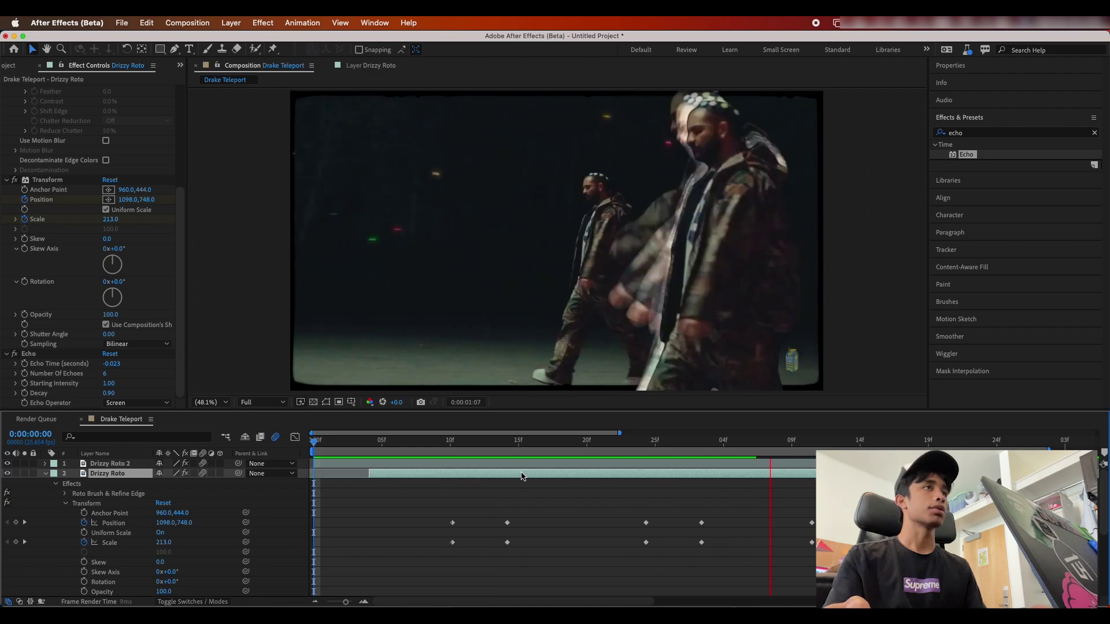
key(space)
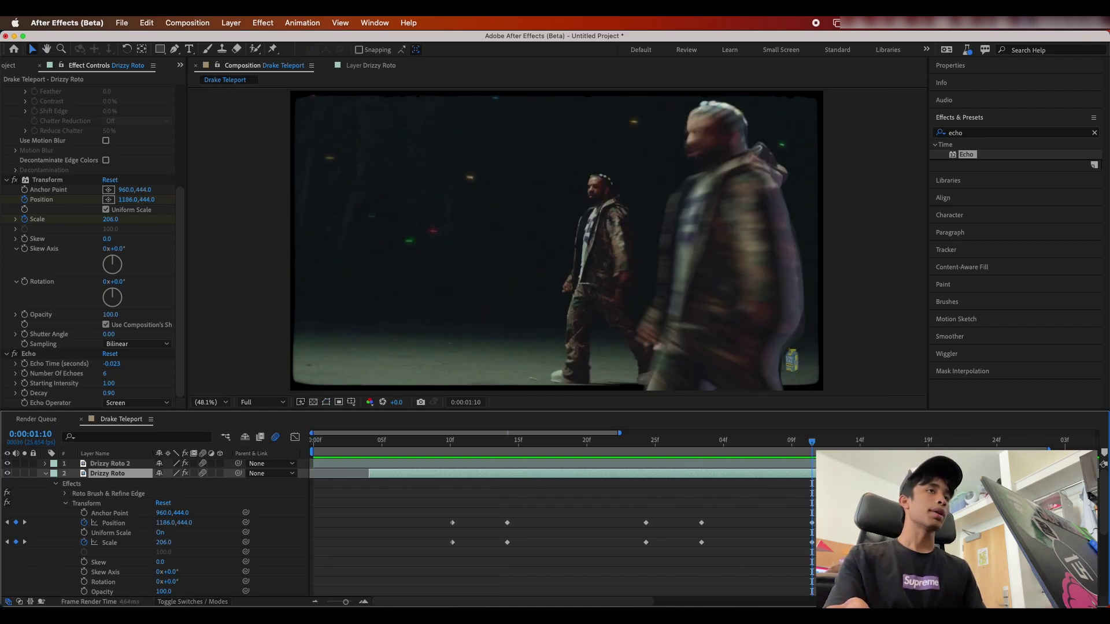
key(space)
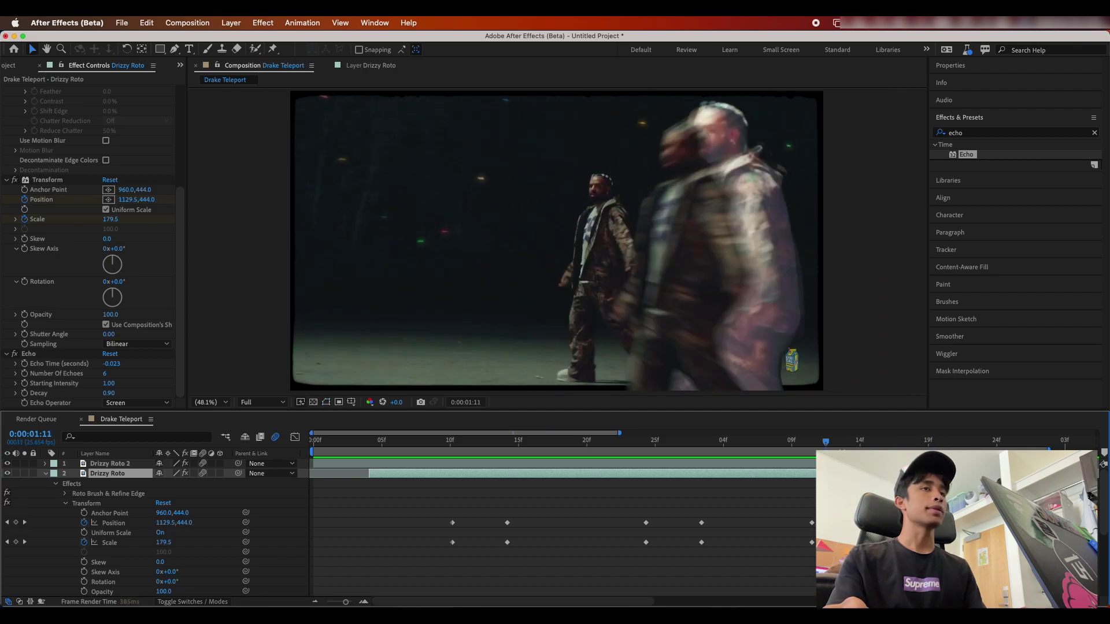
Step: Keyframe the Echo effect's Number Of Echoes from 6 at 0:00:01:14 to 0 at 0:00:01:18
drag(824, 442, 866, 440)
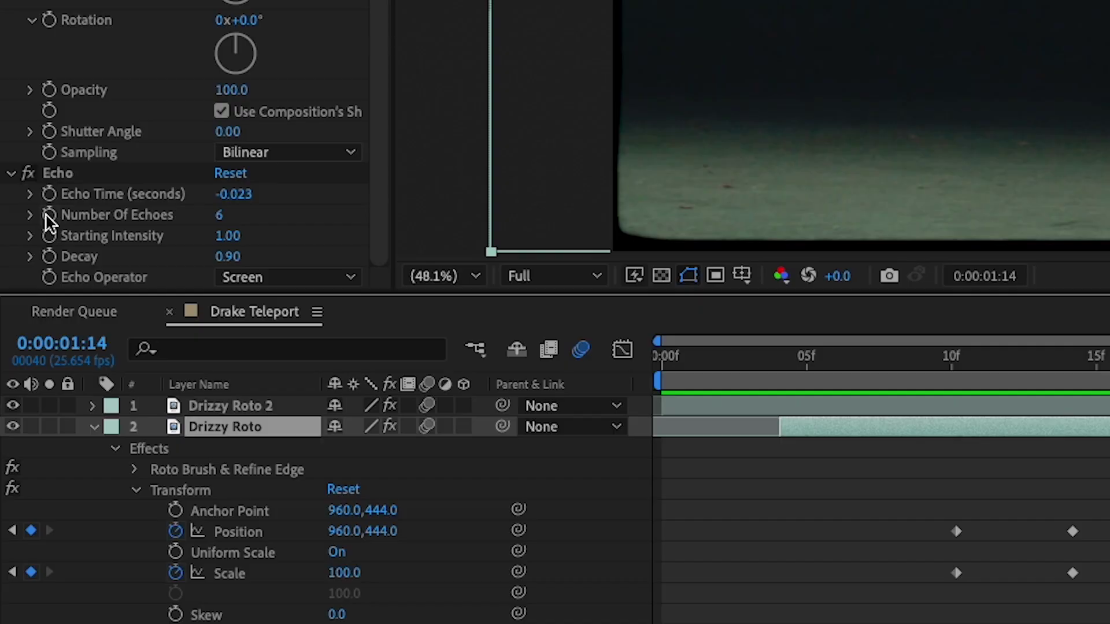
click(29, 354)
drag(861, 441, 924, 439)
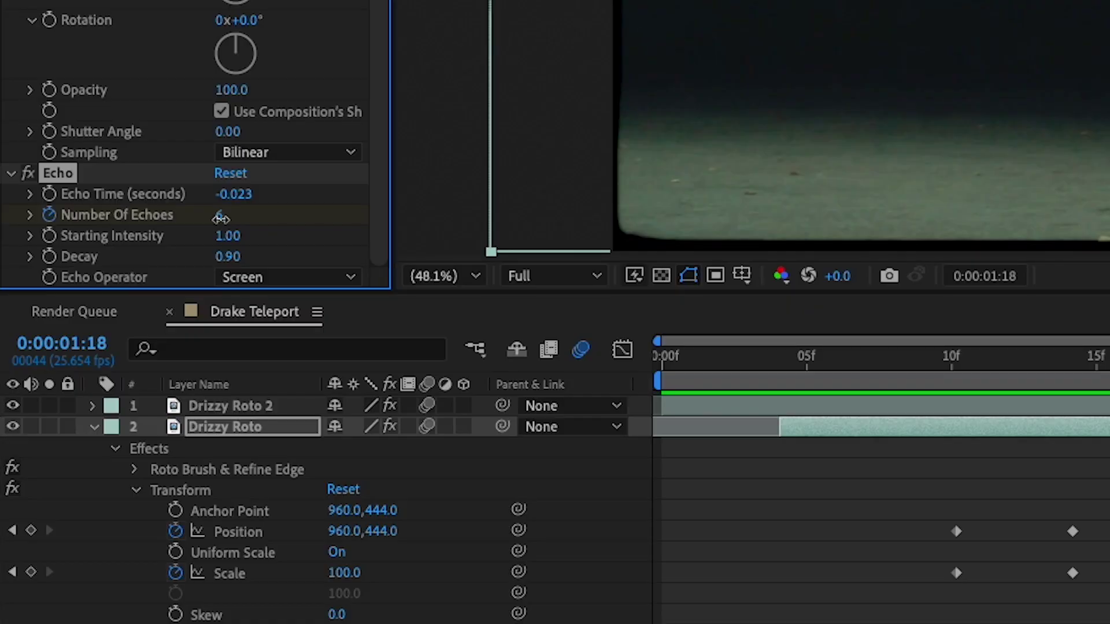
key(Return)
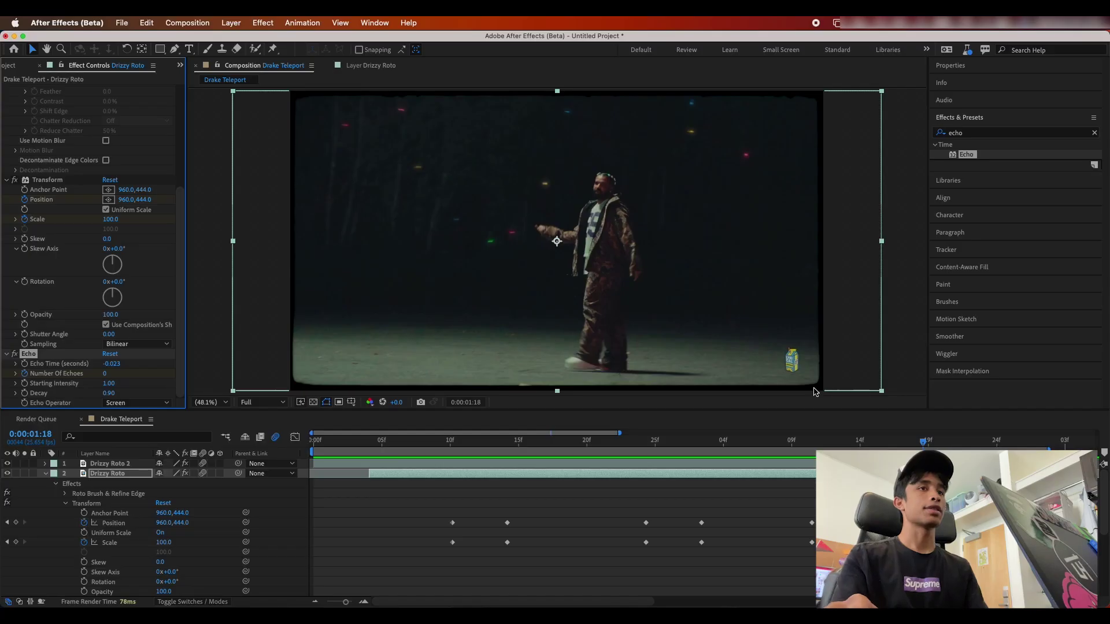
Step: Play back the Drake Teleport composition to review the echo trail and the teleport movement
key(j)
key(cmd+z)
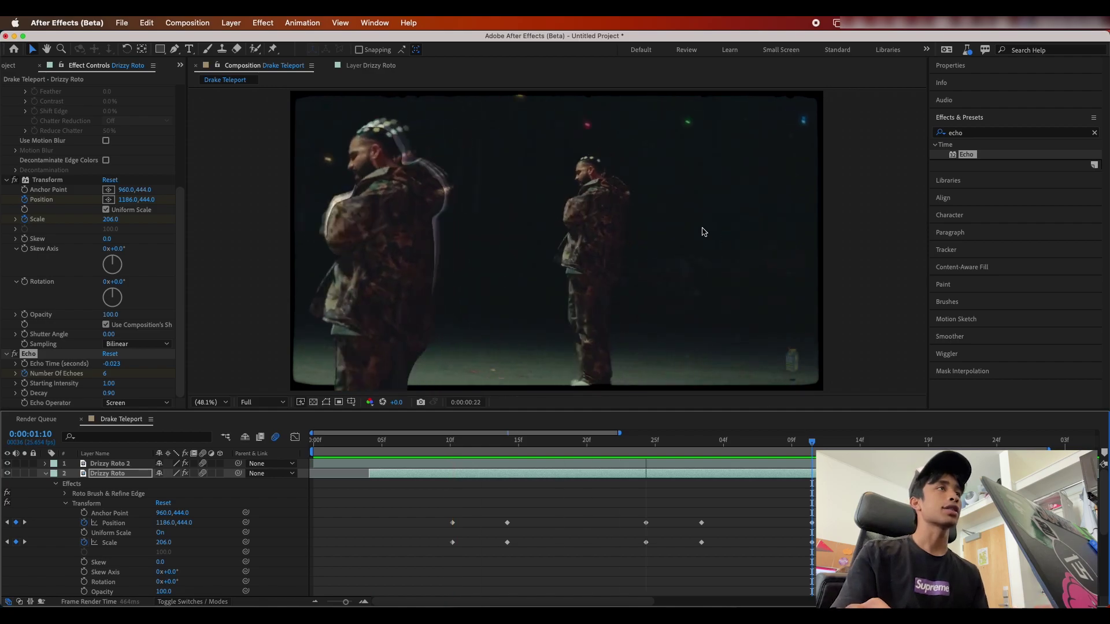
click(464, 440)
key(space)
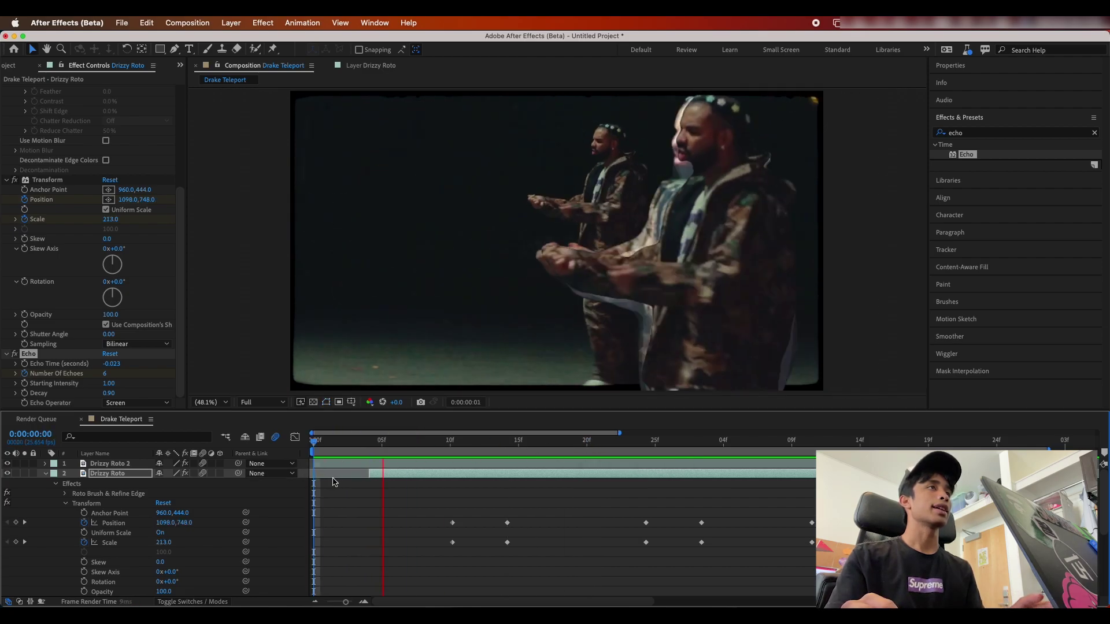
key(space)
key(space)
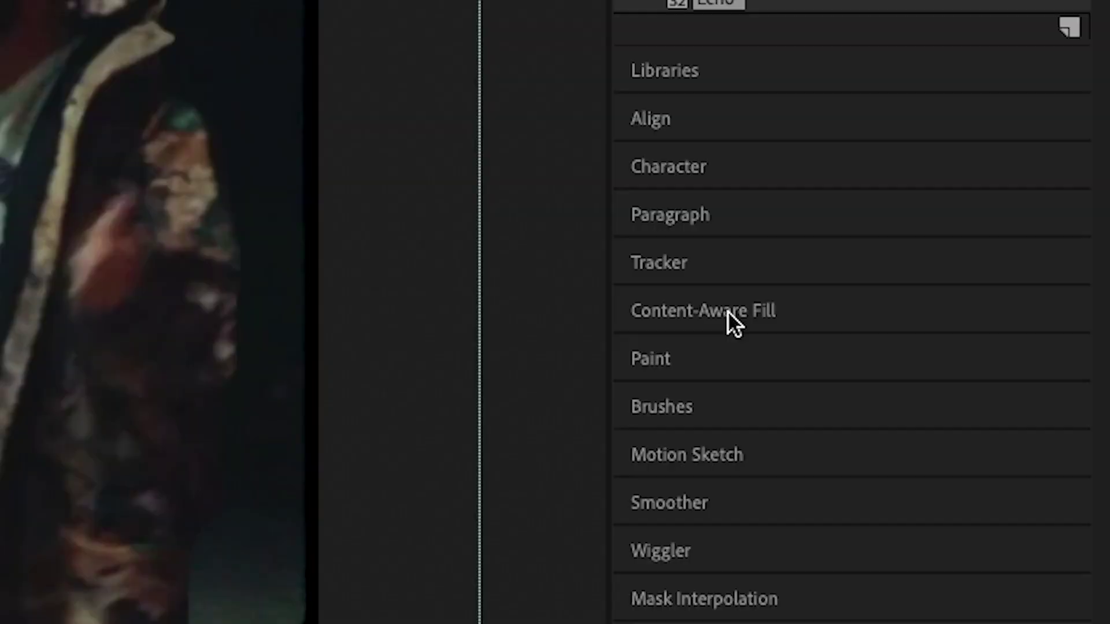
Step: Open the Content-Aware Fill settings and select the original RPReplay footage layer
click(970, 270)
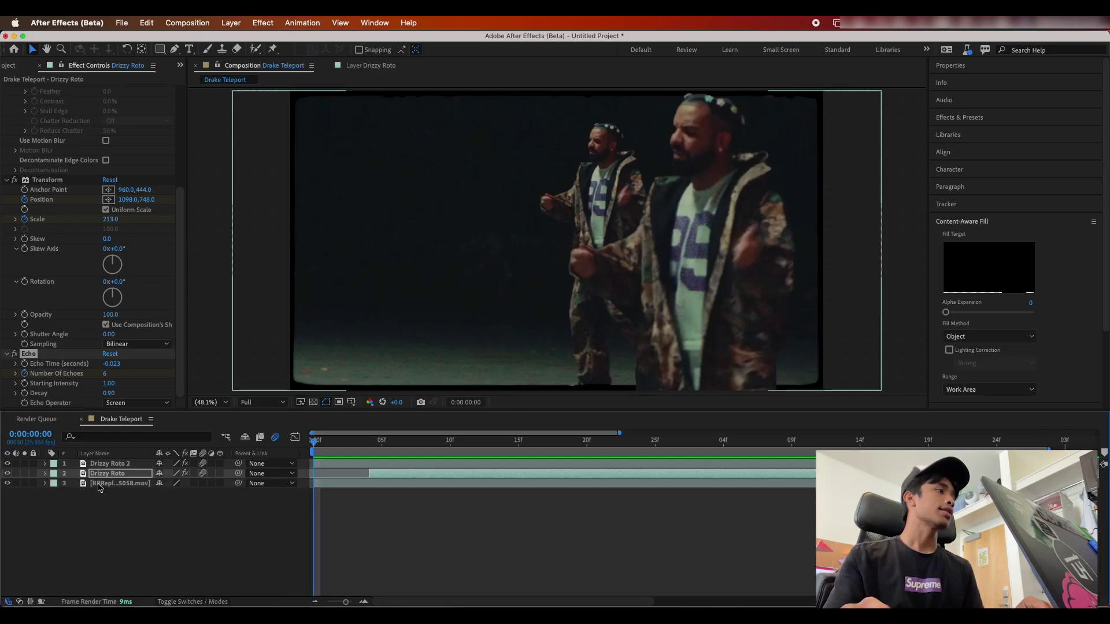
click(99, 485)
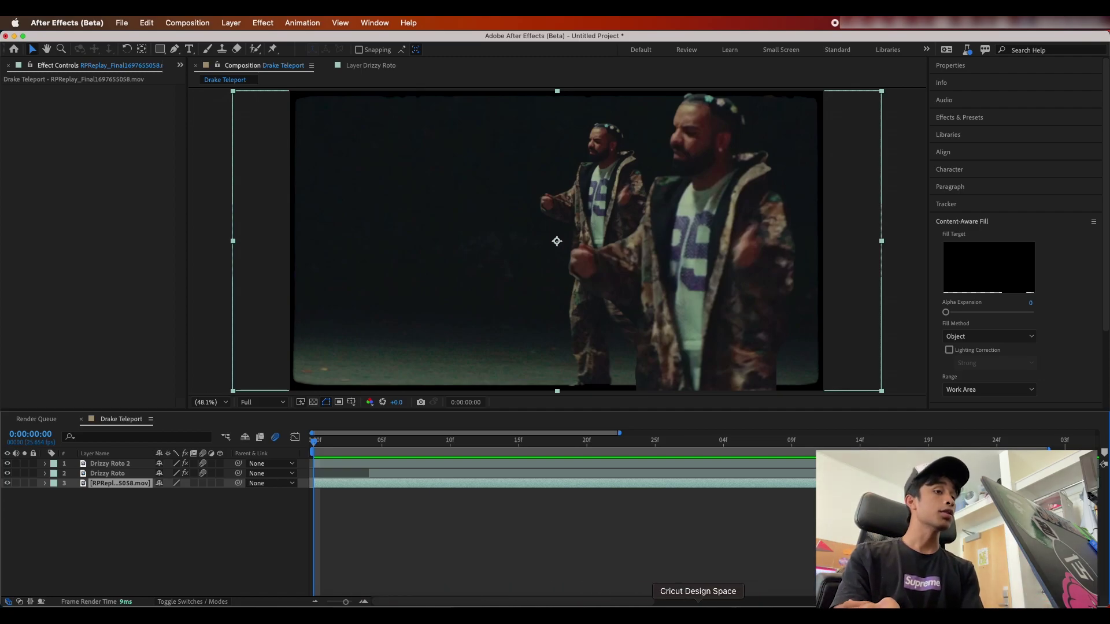
Step: Switch to Chrome, go to runwayml.com and log in to Runway
click(722, 615)
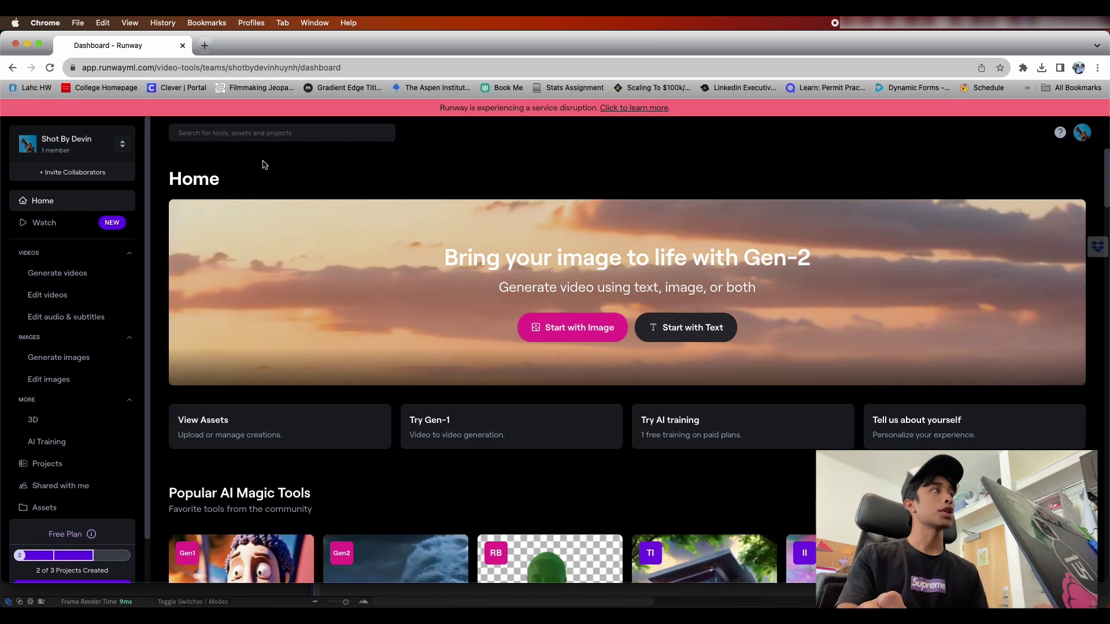
click(204, 70)
text(r)
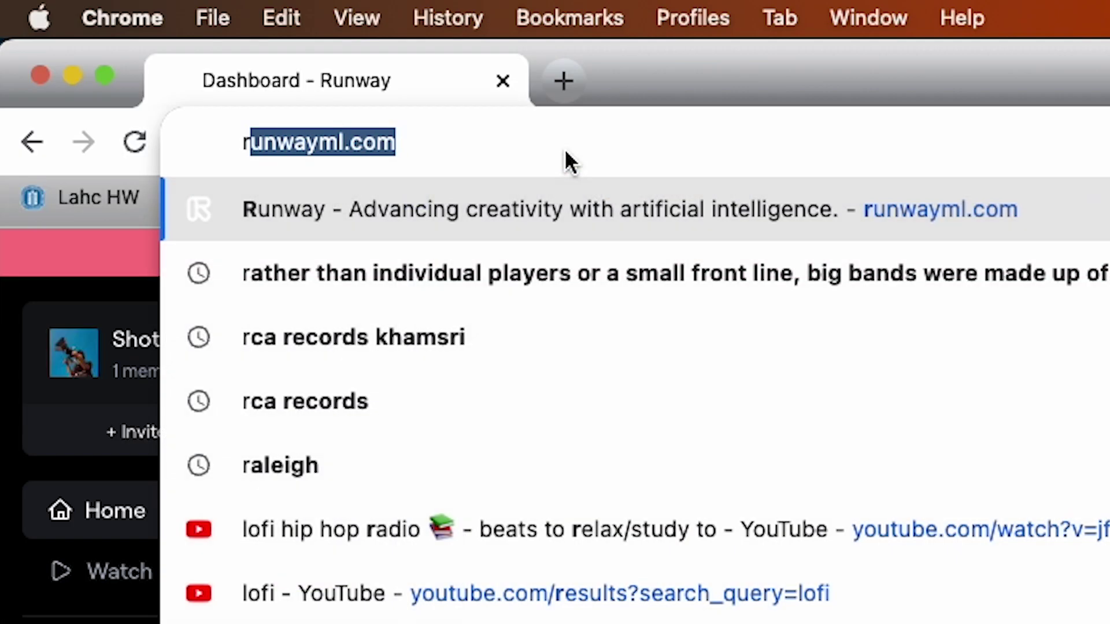
text(unway)
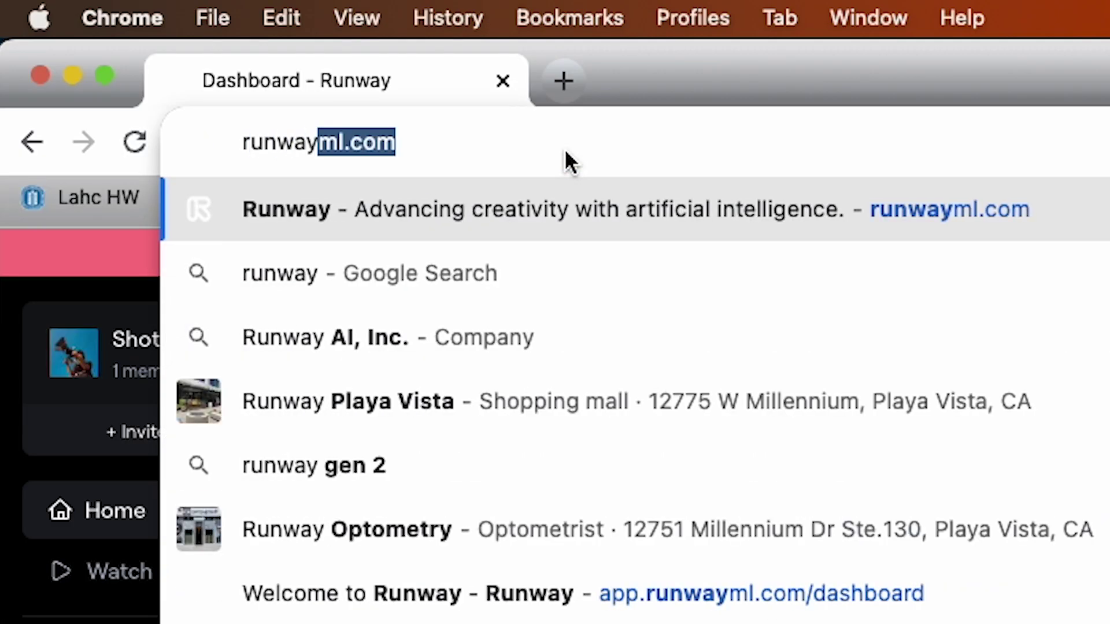
key(Return)
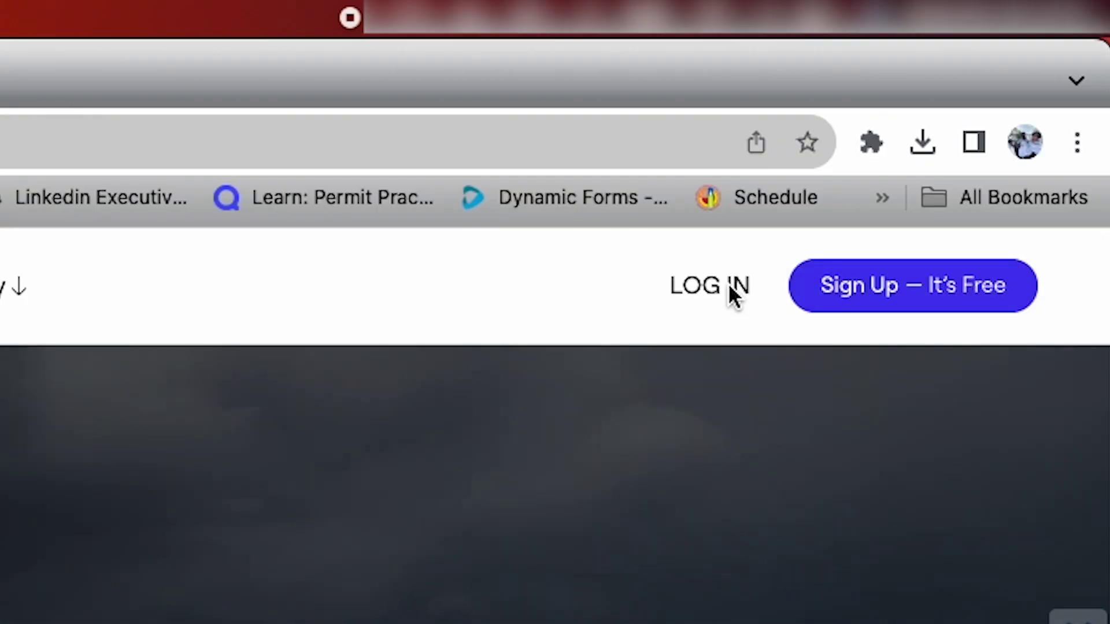
click(972, 124)
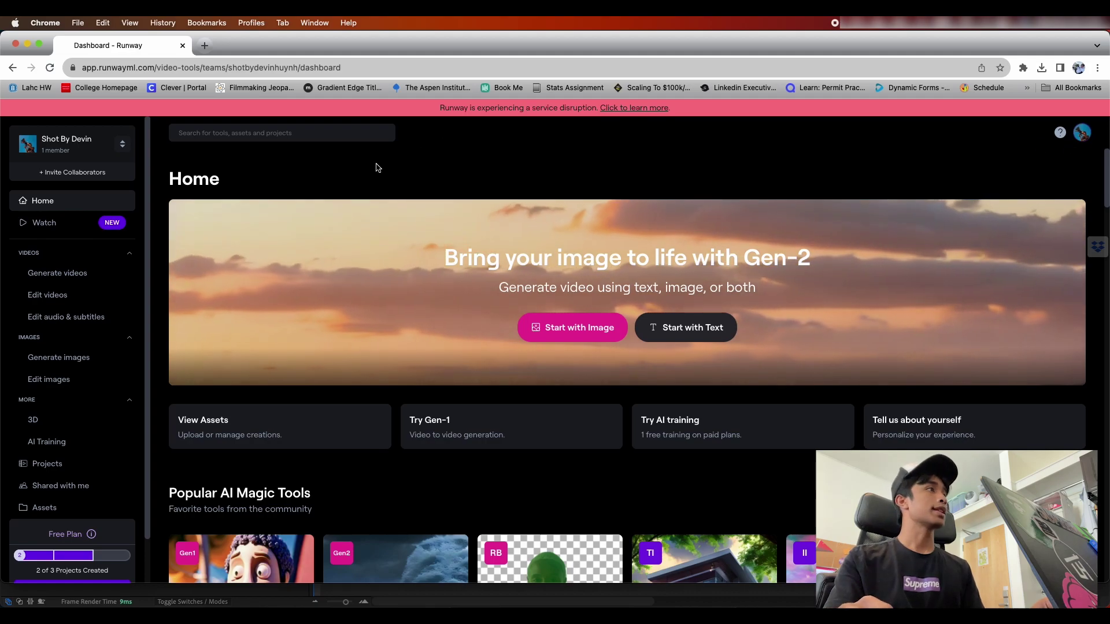
Step: Expand the full list of Runway's AI Magic Tools and open the Inpainting tool
scroll(866, 329, down, 5)
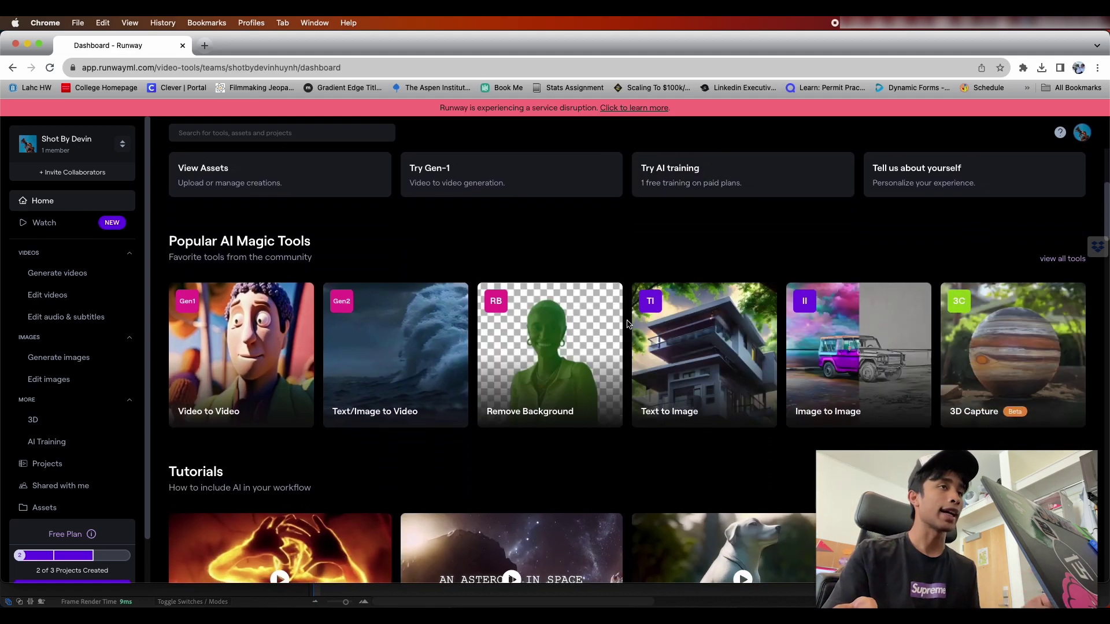
scroll(608, 292, up, 4)
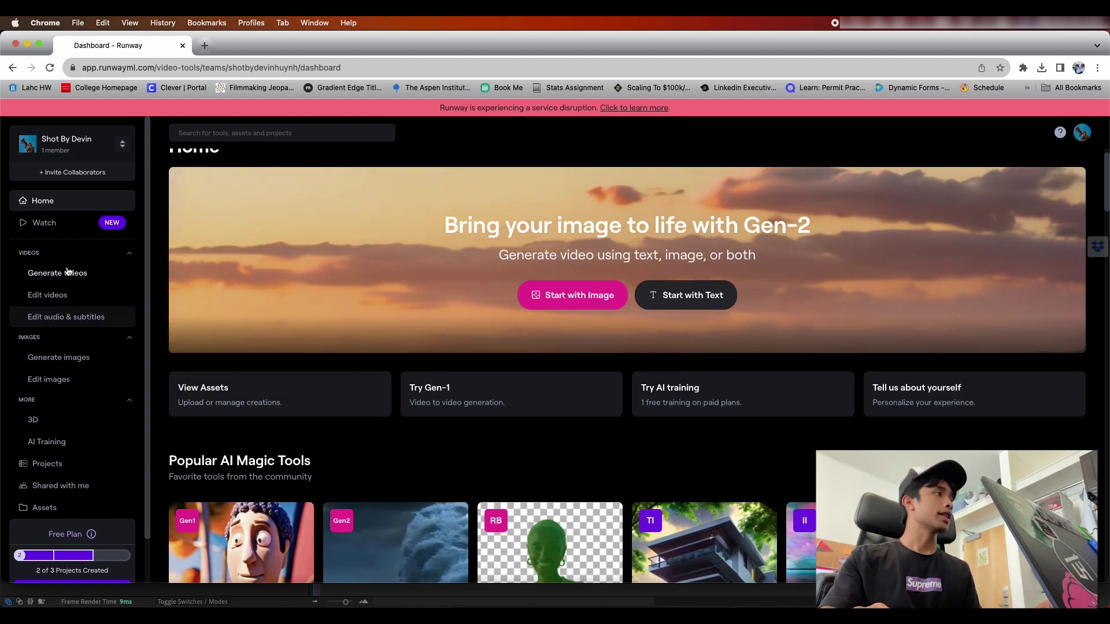
scroll(265, 311, down, 3)
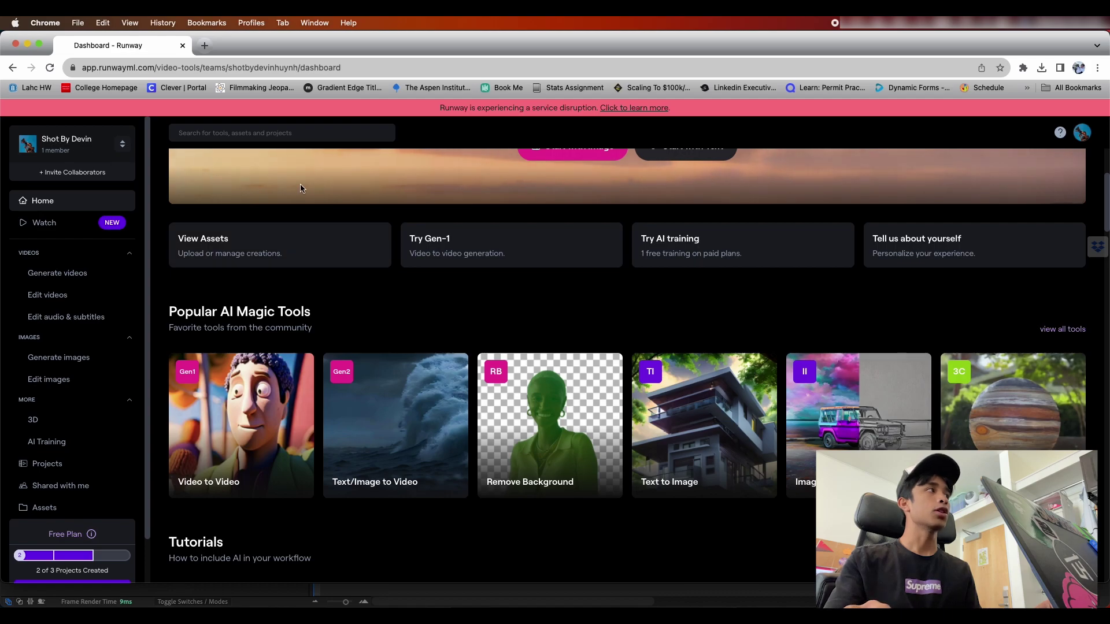
scroll(286, 187, up, 3)
scroll(285, 187, down, 7)
scroll(286, 187, up, 3)
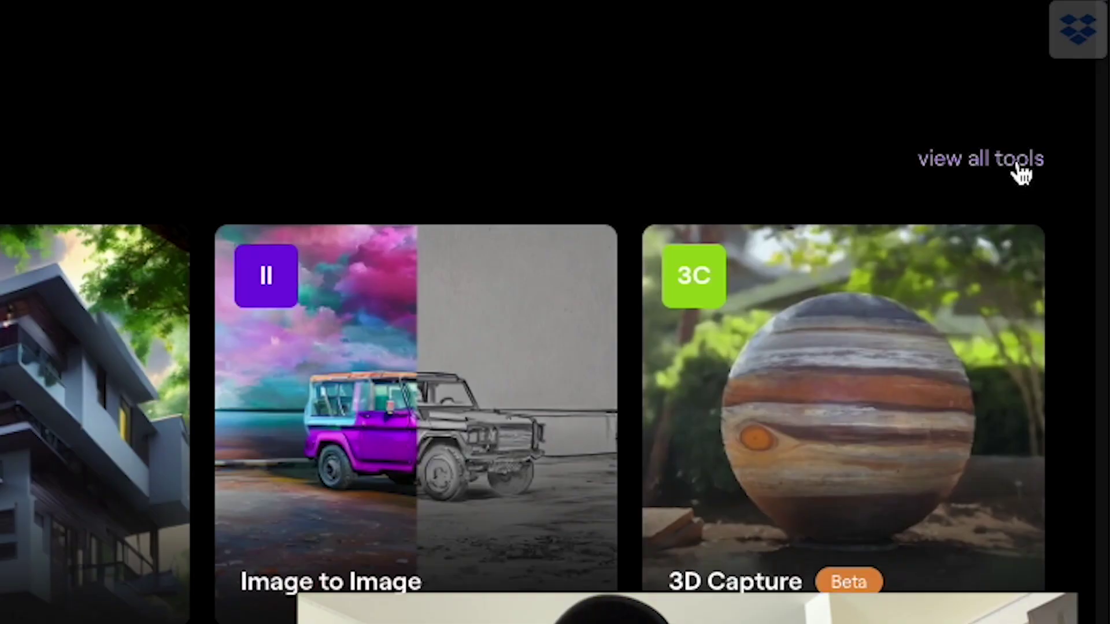
click(1018, 165)
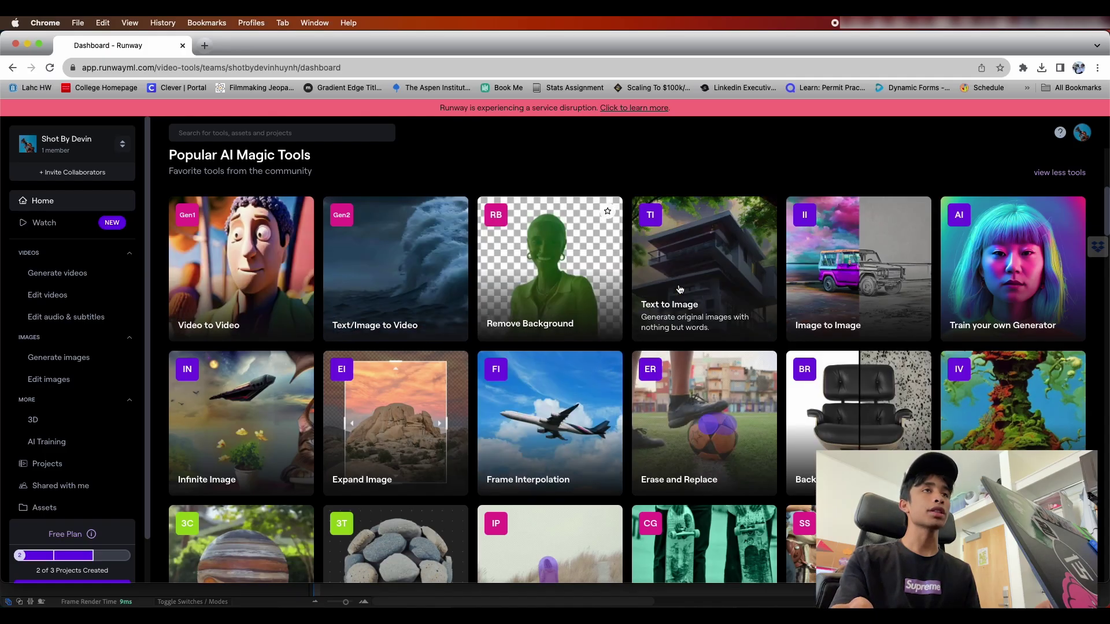
scroll(839, 355, down, 2)
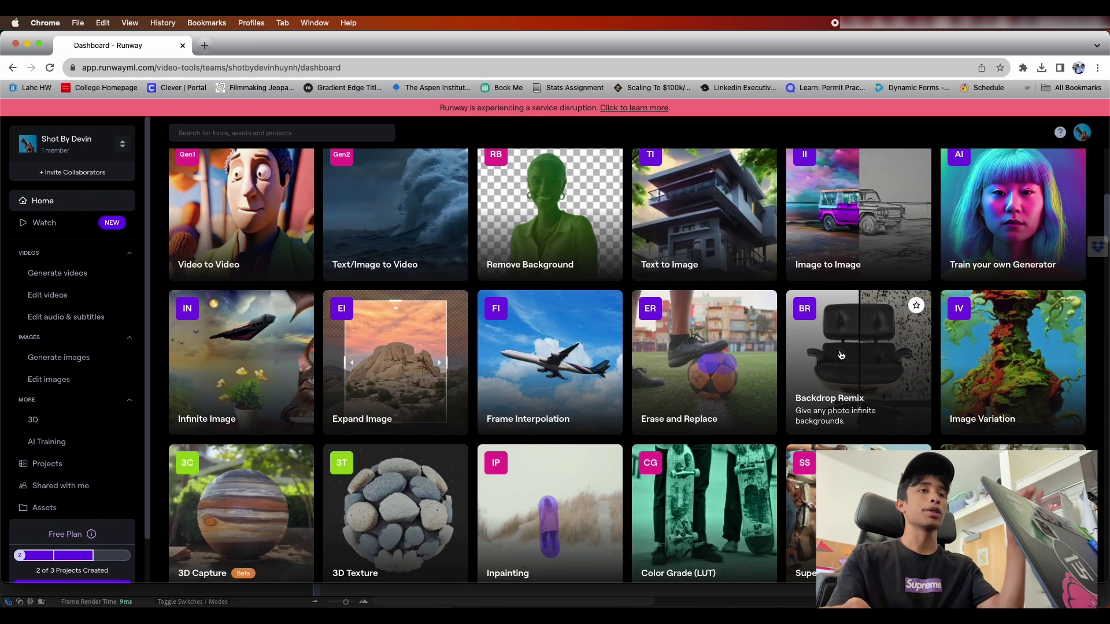
scroll(648, 391, down, 5)
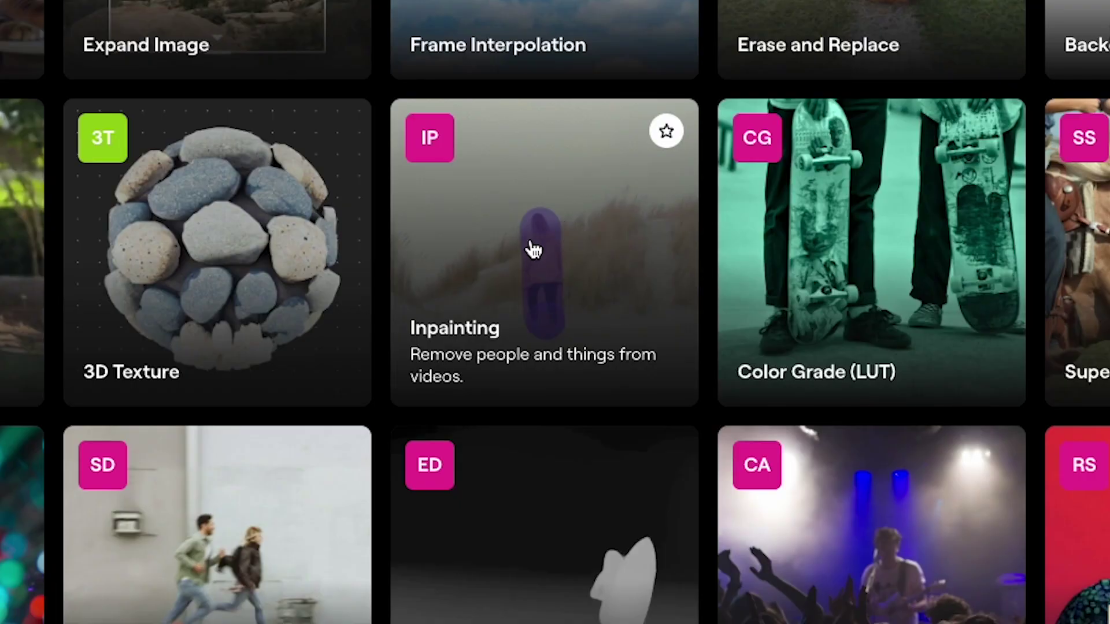
click(533, 249)
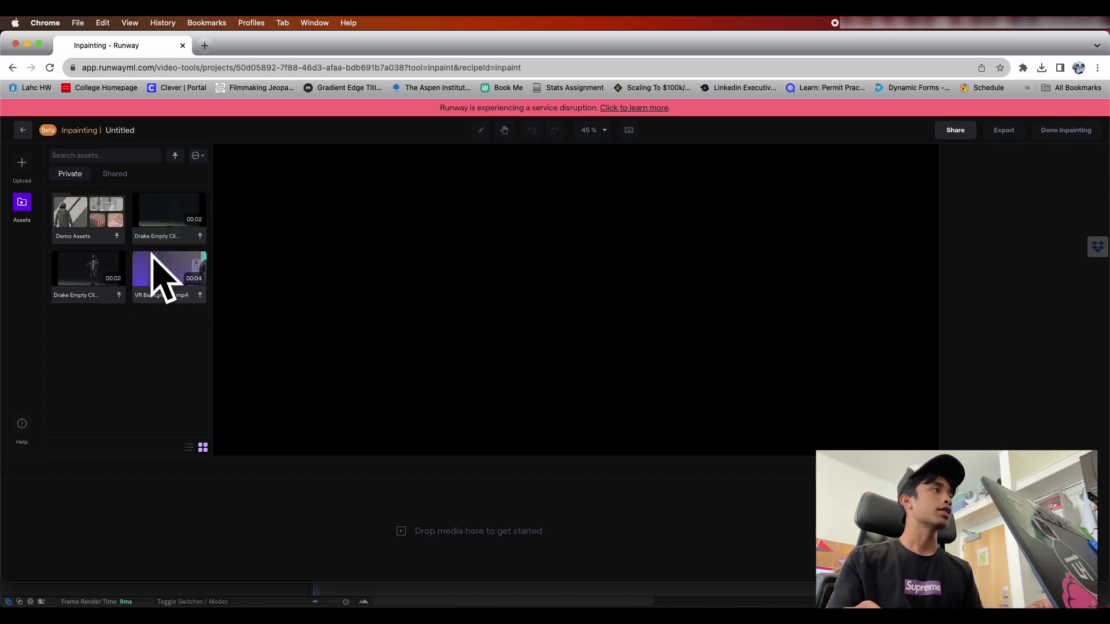
Step: Add the Drake Empty Clip asset that shows the man to the inpainting timeline
drag(89, 265, 187, 300)
drag(267, 523, 276, 526)
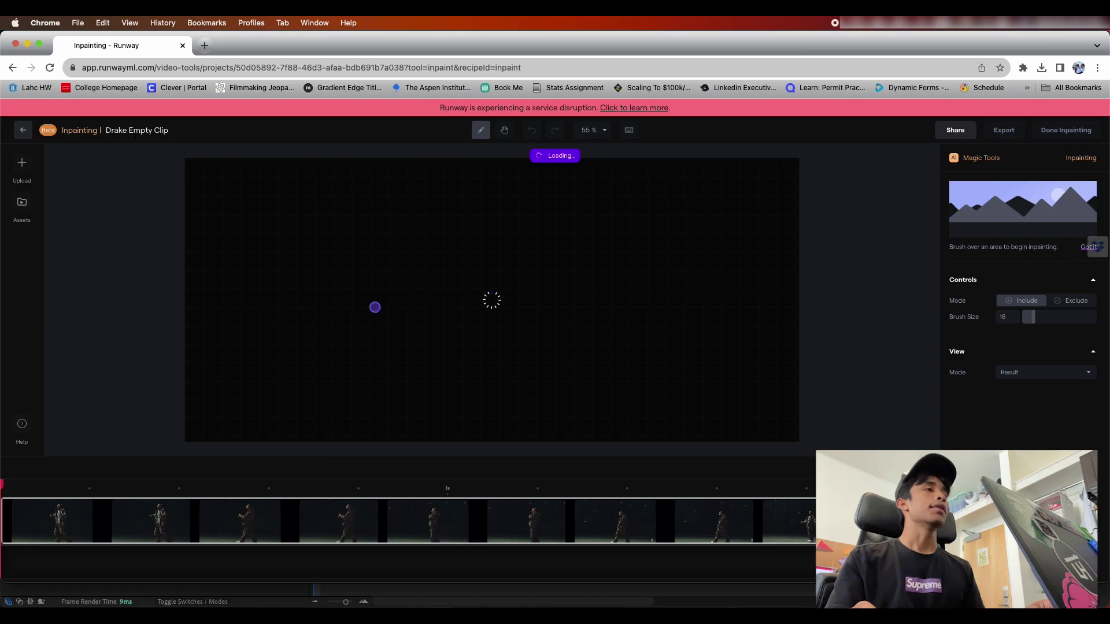
Step: Set the inpainting brush size to 79 and paint over the man's whole body in the first frame
drag(1030, 316, 1080, 317)
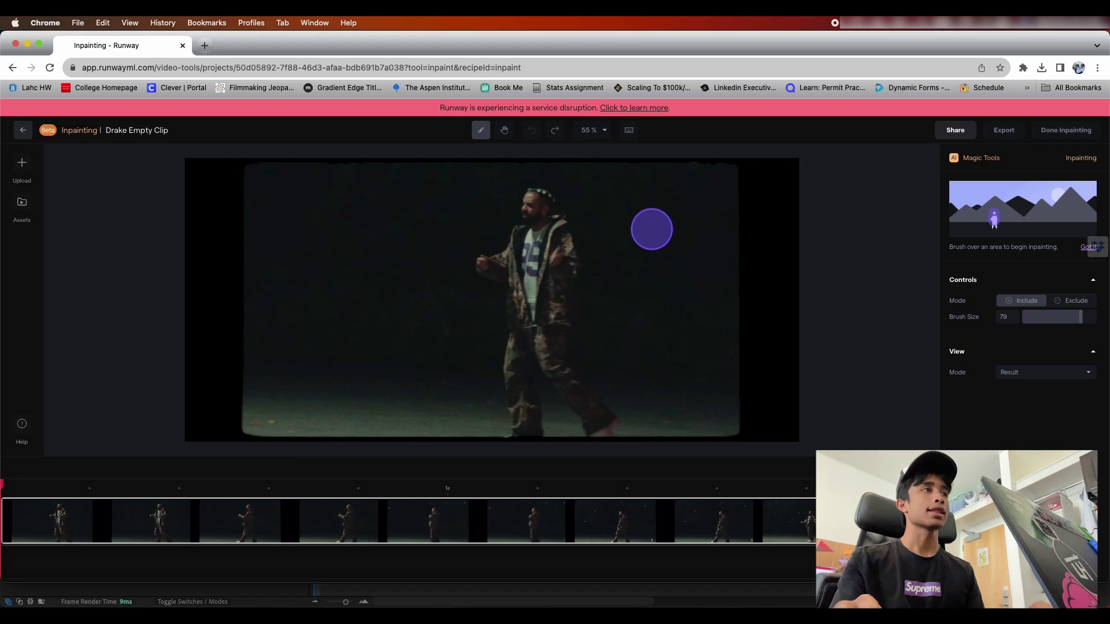
drag(426, 239, 539, 201)
mouse_move(492, 269)
mouse_down()
mouse_move(558, 239)
mouse_move(578, 266)
mouse_move(512, 314)
mouse_move(533, 331)
mouse_move(574, 335)
mouse_move(517, 349)
mouse_move(542, 361)
mouse_move(510, 402)
mouse_move(520, 425)
mouse_move(538, 426)
mouse_move(537, 384)
mouse_move(607, 438)
mouse_move(560, 367)
mouse_up()
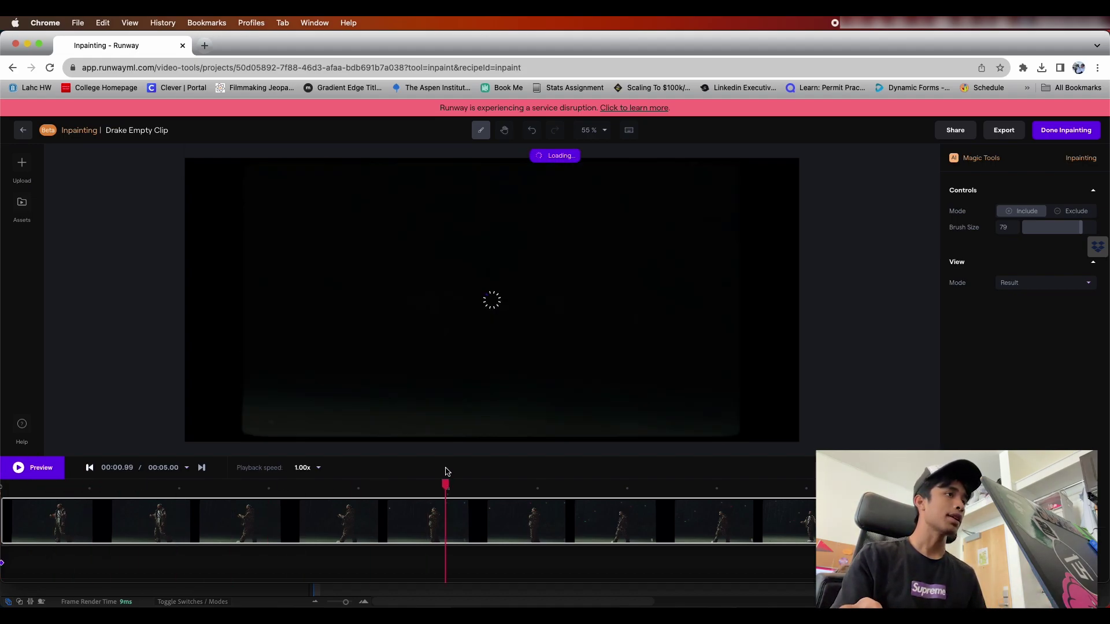
Step: Scrub through the Runway inpainting result to check the man's removal across the clip
drag(447, 479, 567, 483)
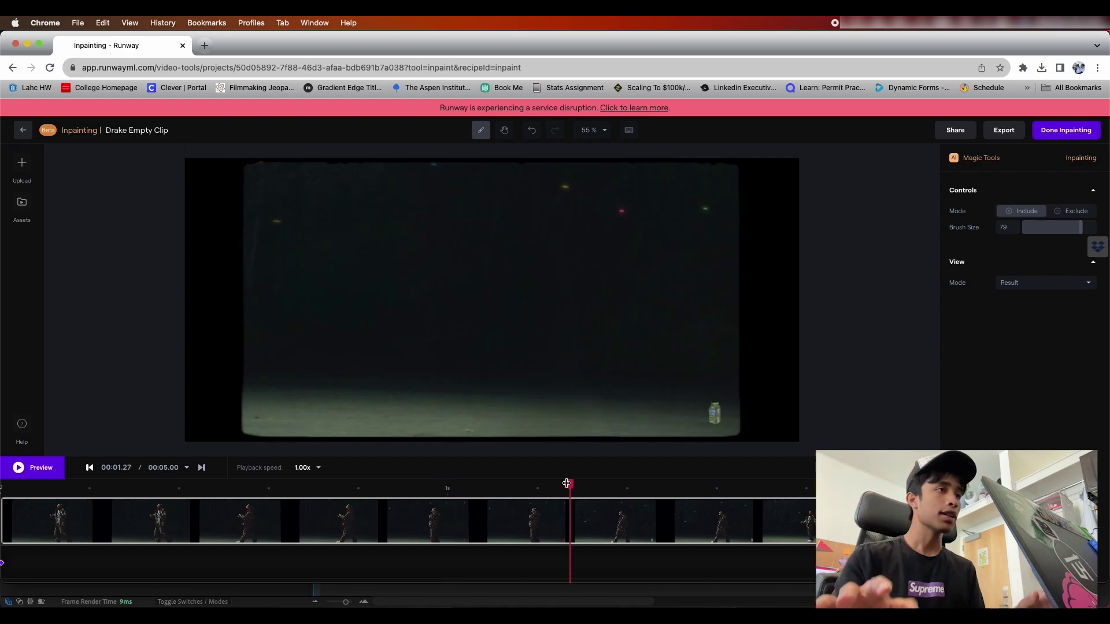
drag(421, 489, 457, 481)
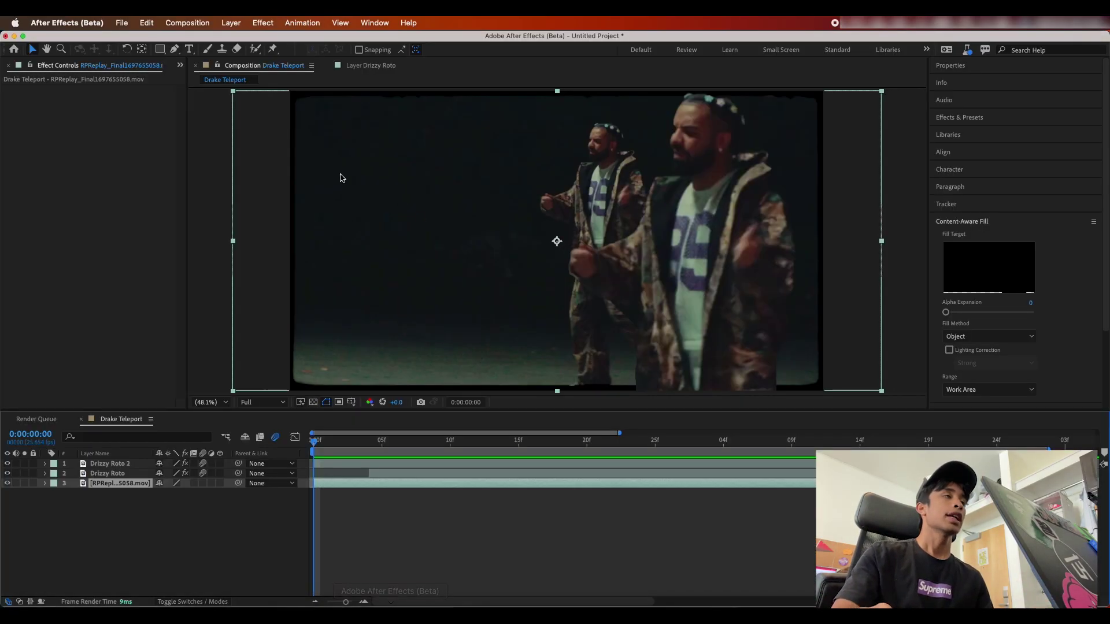
Step: In After Effects, add Drake Empty Clip 720p.mp4 to the Drake Teleport composition, between the Drizzy Roto layer and the original footage
click(81, 271)
key(super+0)
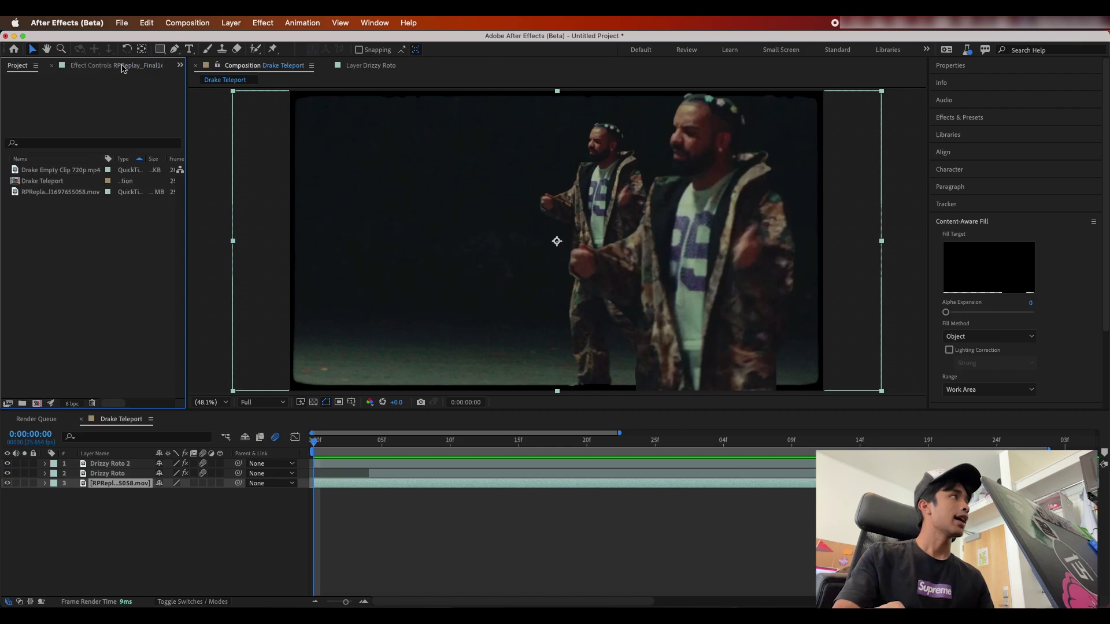
click(68, 173)
drag(75, 174, 191, 487)
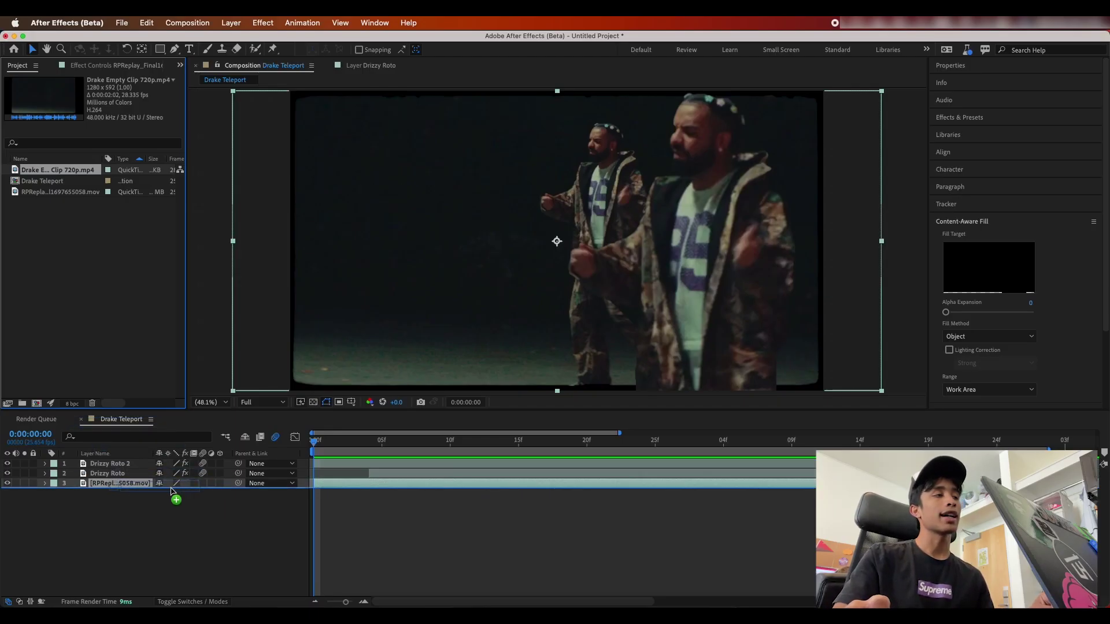
drag(172, 491, 173, 496)
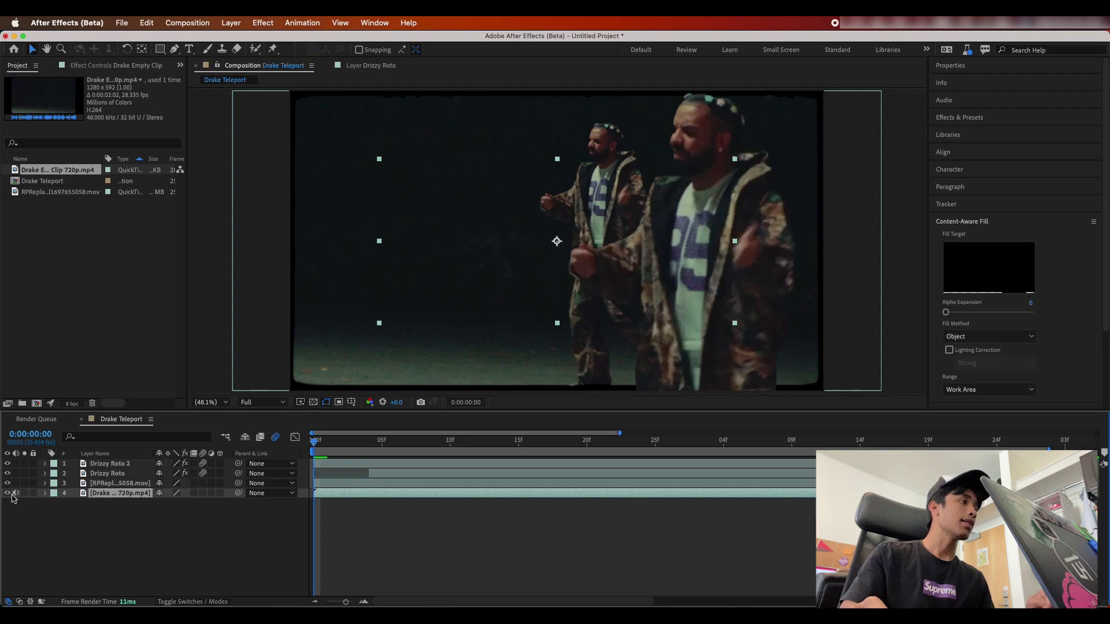
drag(132, 488, 133, 483)
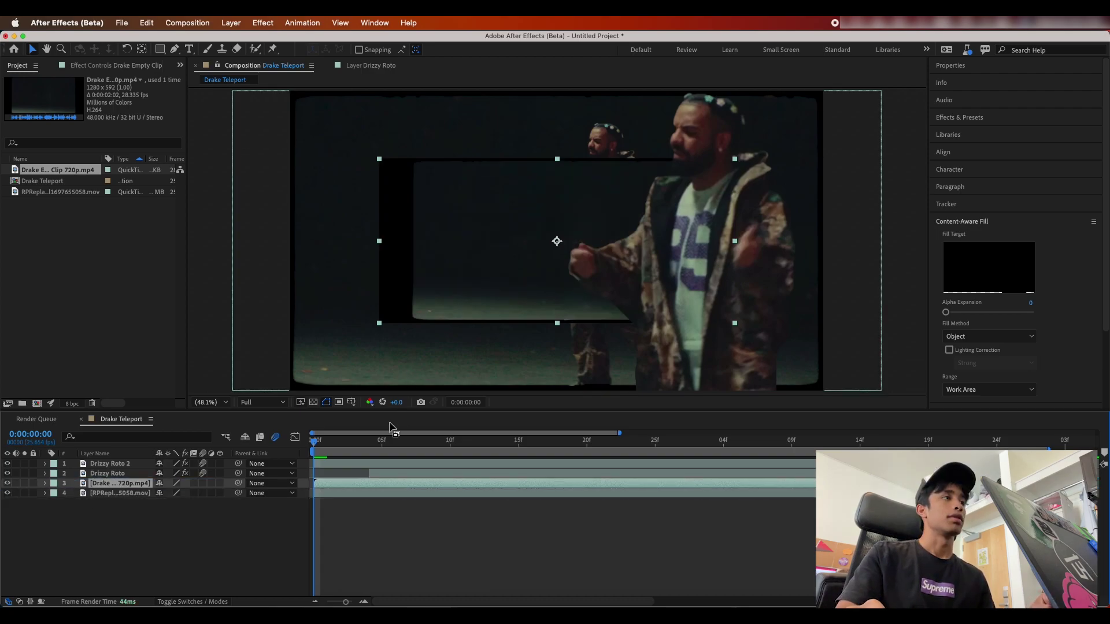
Step: Scale the Drake Empty Clip layer with Fit to Comp Height
right_click(394, 481)
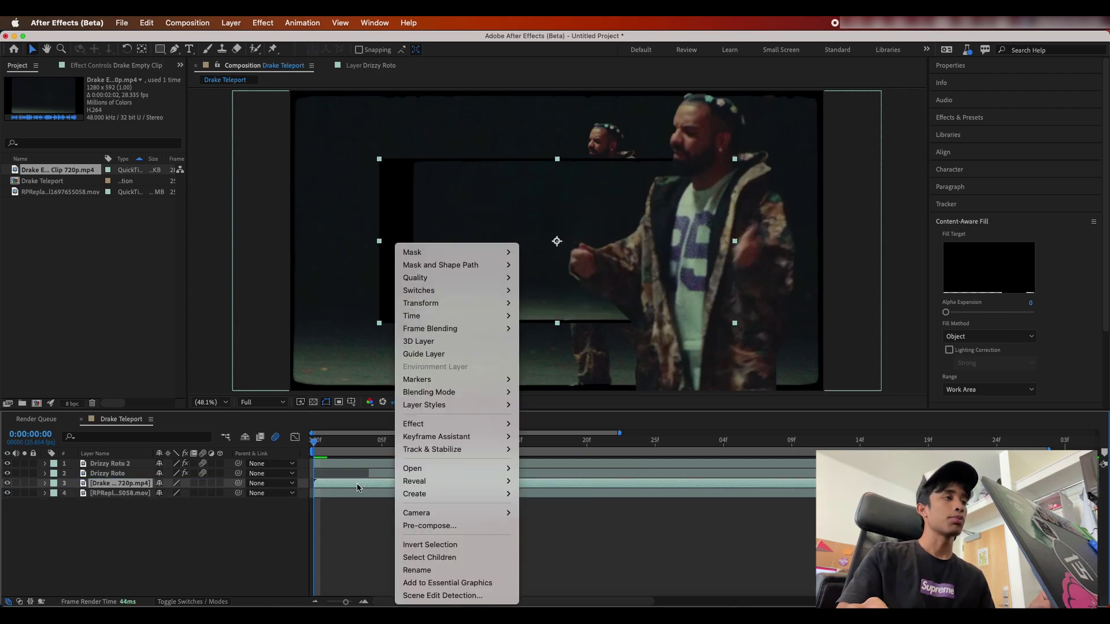
click(358, 488)
right_click(403, 484)
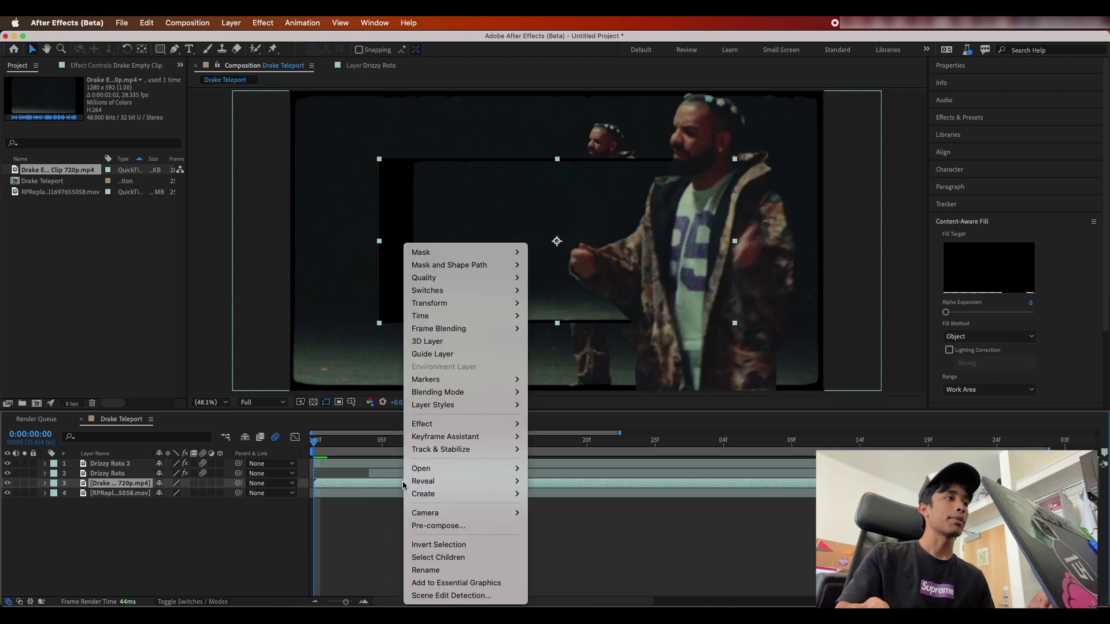
mouse_move(441, 301)
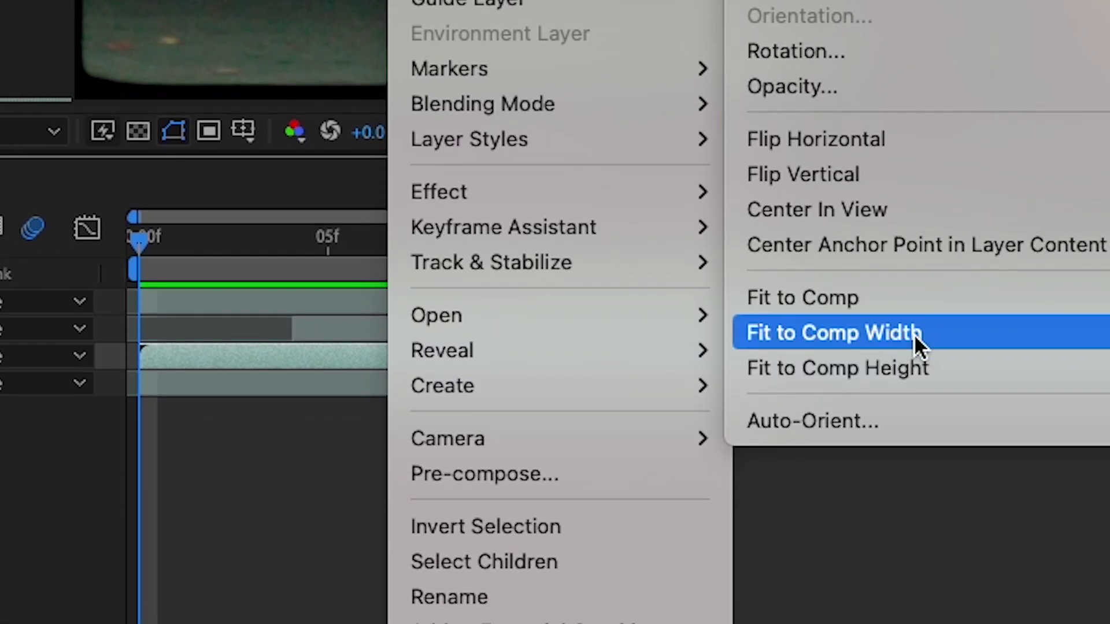
click(915, 367)
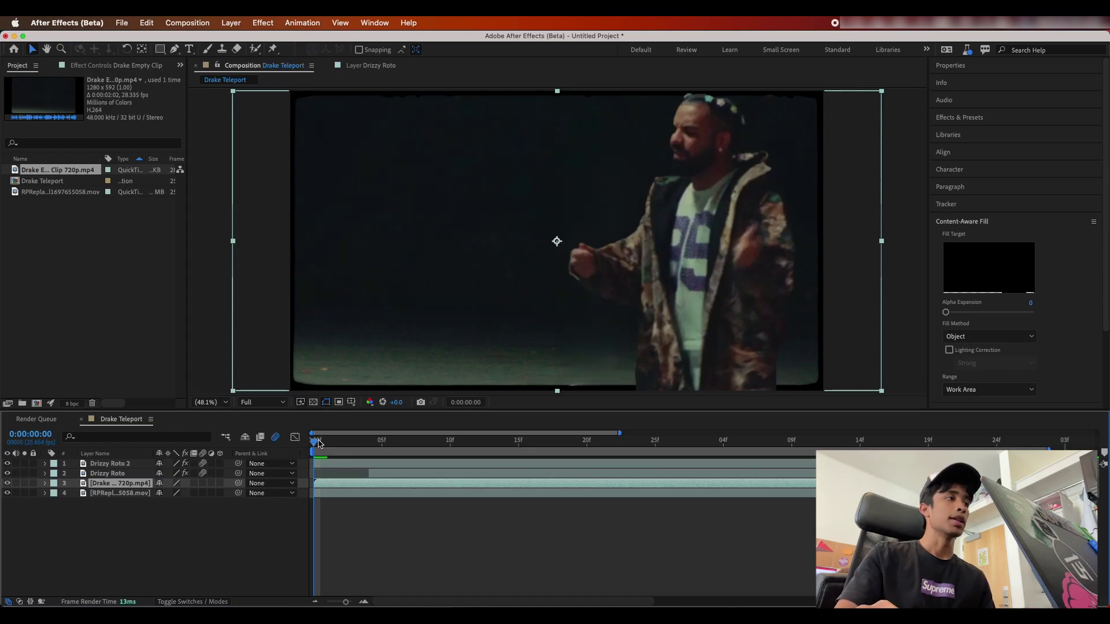
Step: Review the composite over the empty background clip, scrubbing and playing through to about 0:00:01:18
drag(319, 444, 909, 449)
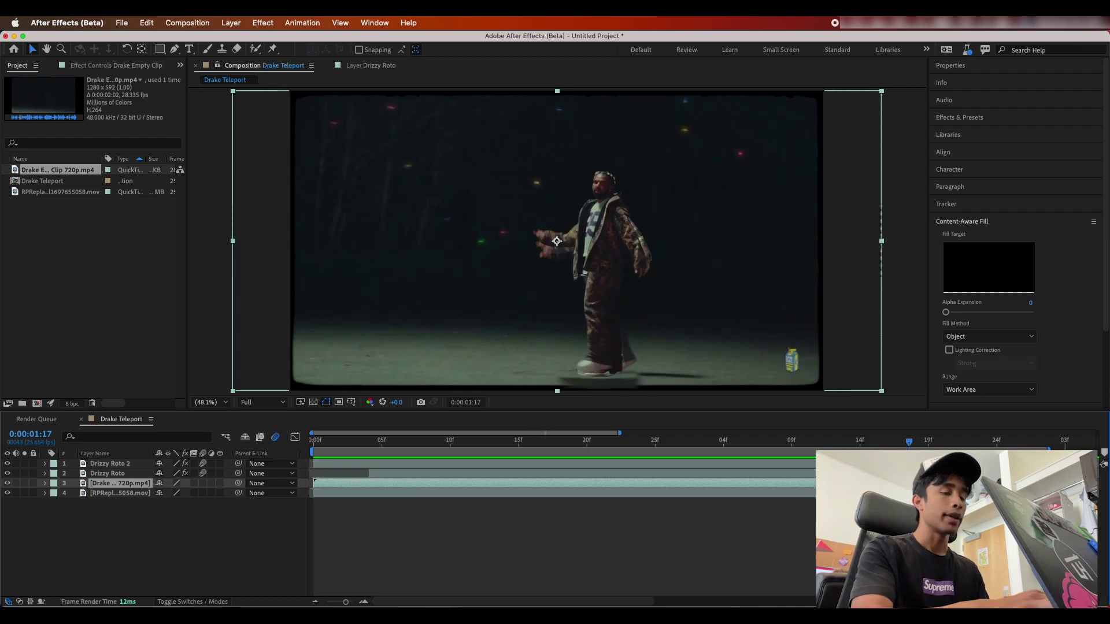
key(F2)
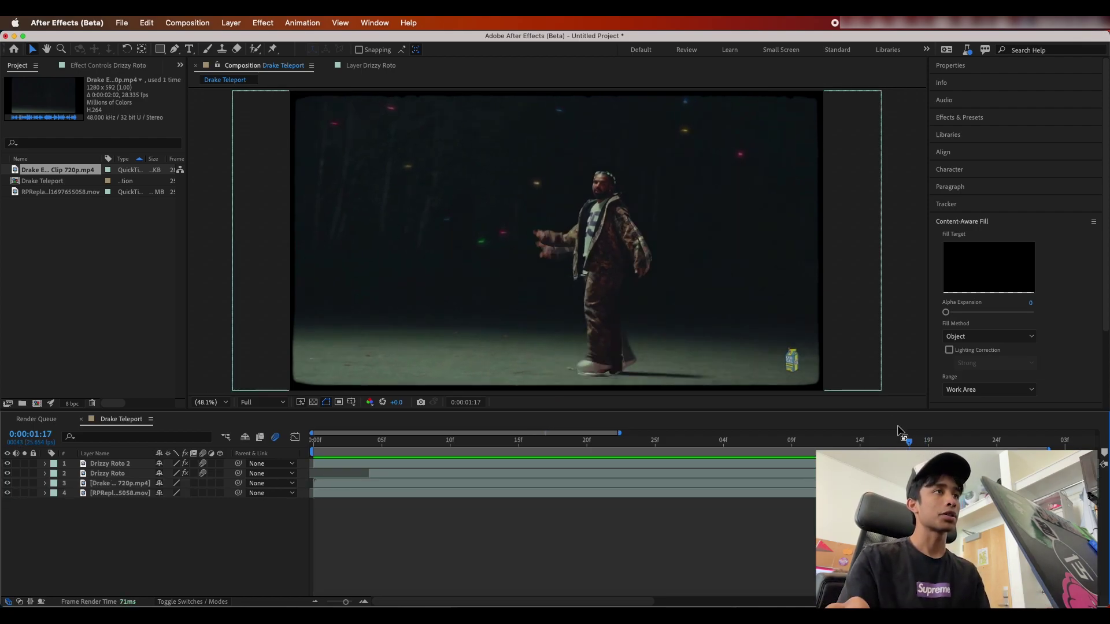
drag(908, 442, 729, 443)
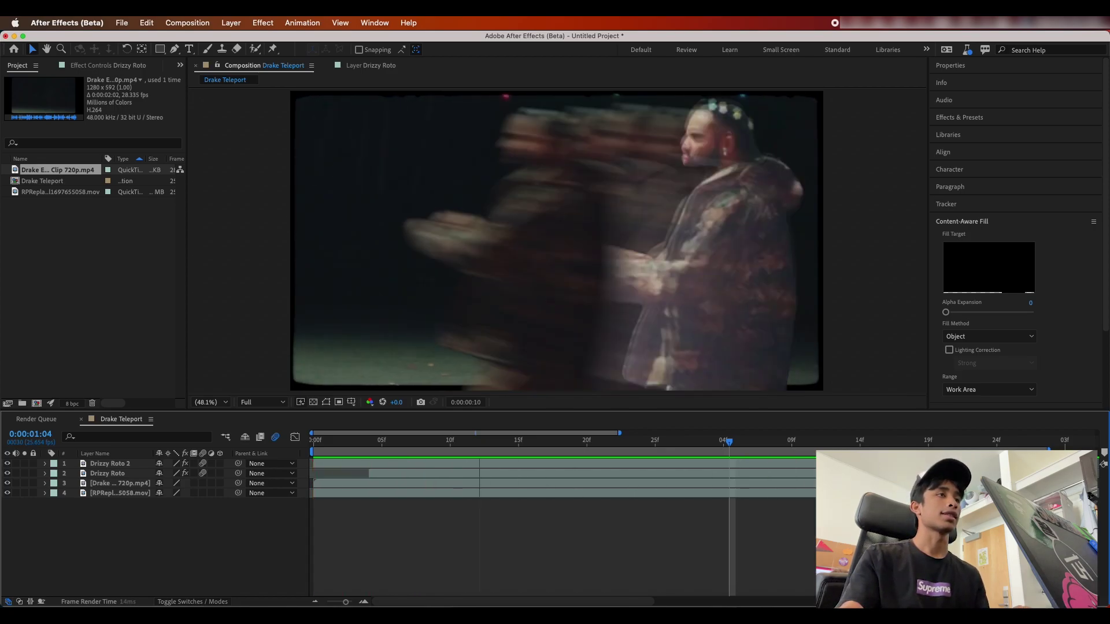
scroll(797, 464, right, 3)
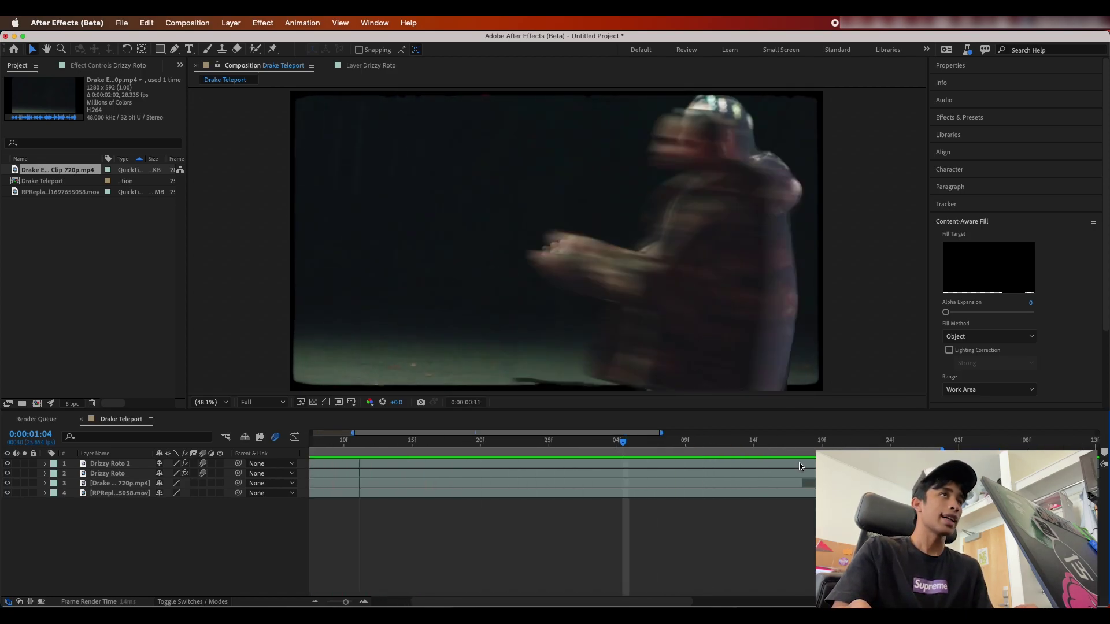
key(space)
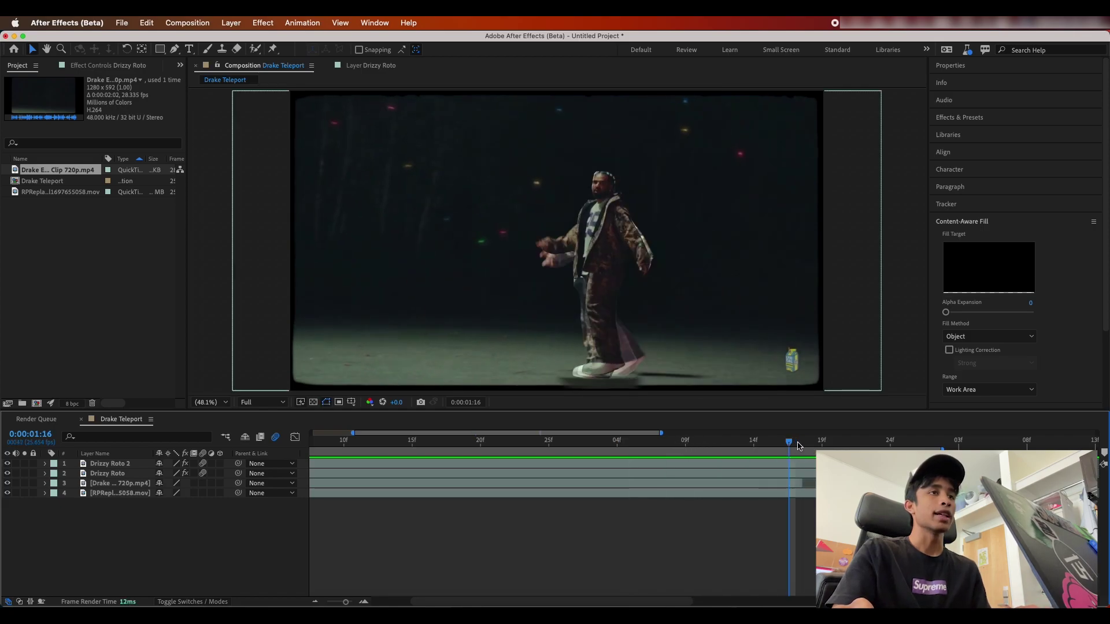
mouse_move(812, 445)
mouse_down()
mouse_move(804, 448)
mouse_move(816, 443)
mouse_up()
Step: Select both Drizzy Roto layers and play back the teleport movement over the empty background
click(832, 463)
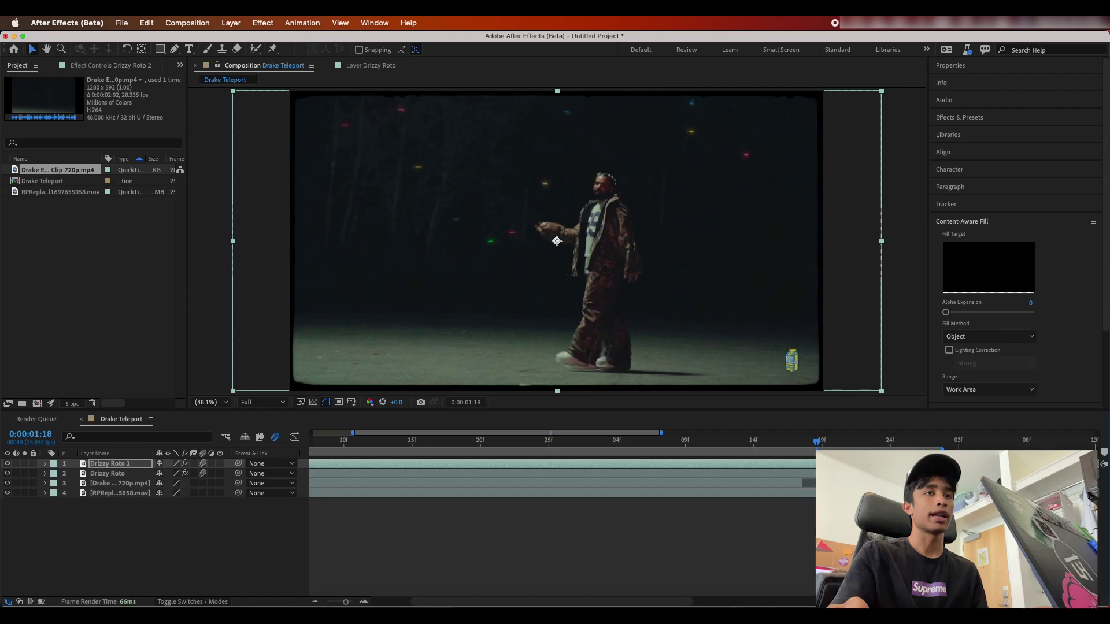
shift+click(832, 473)
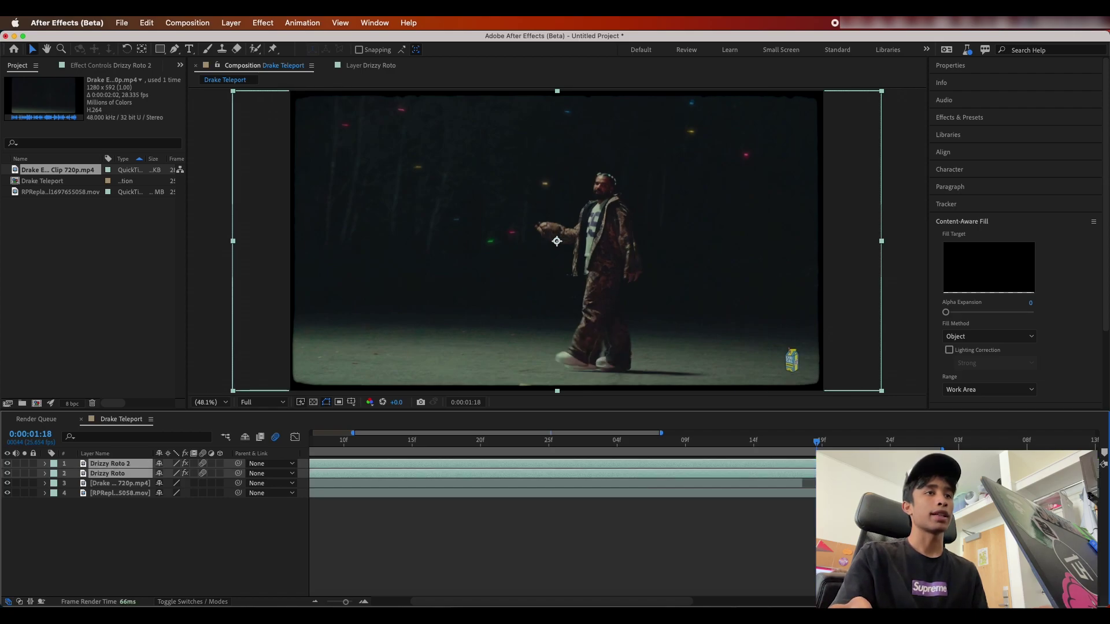
key(super+shift+h)
drag(804, 443, 642, 483)
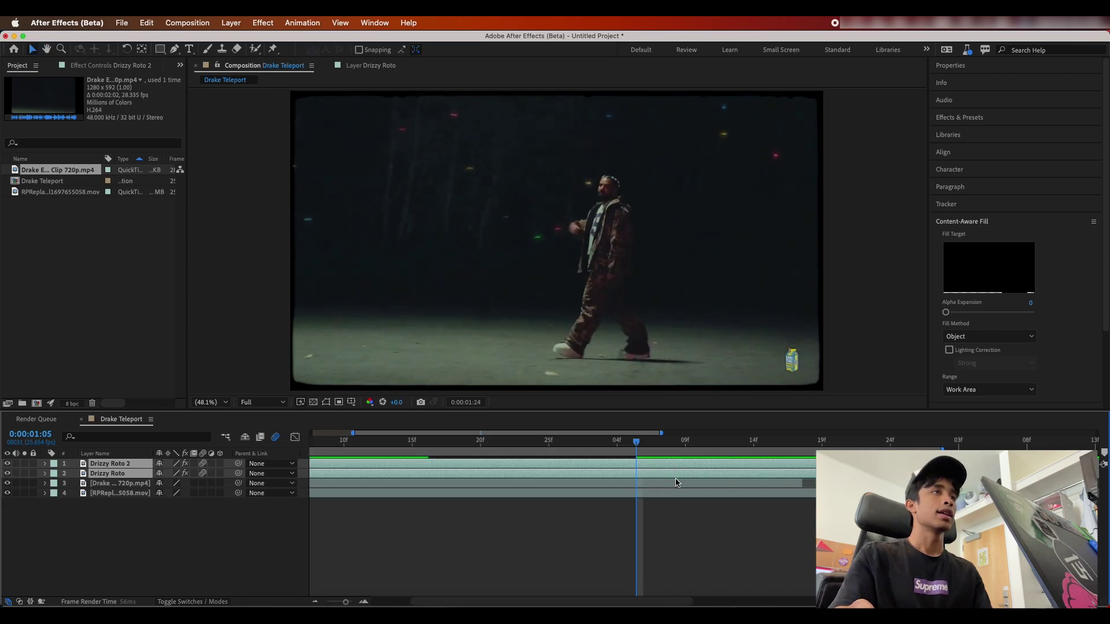
key(Page_Up)
key(Page_Up)
key(Page_Up)
key(Page_Up)
key(super+shift+h)
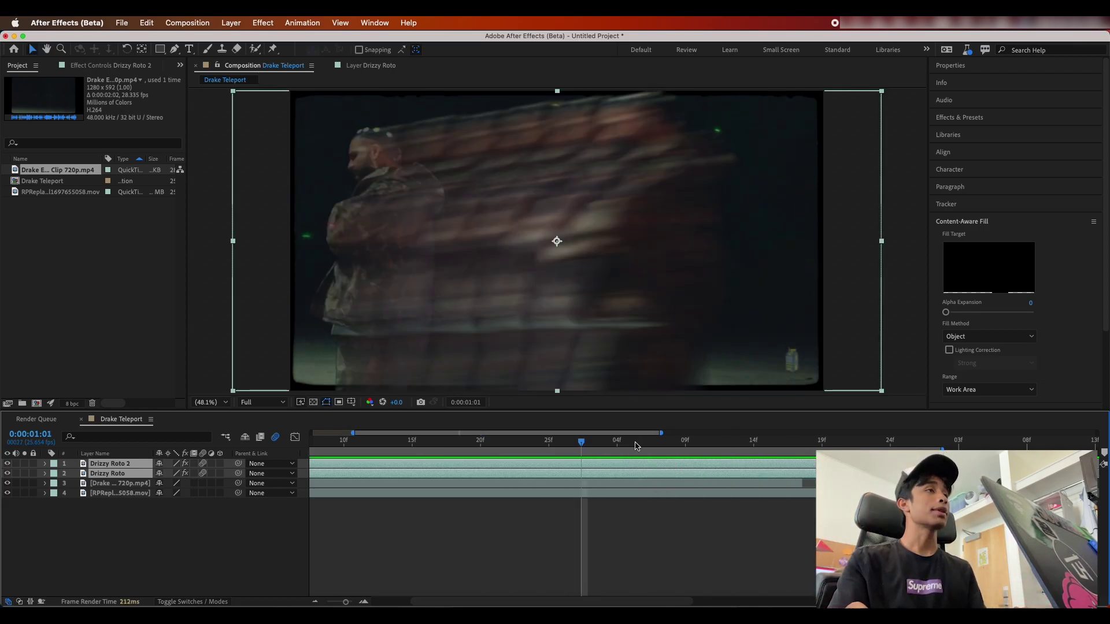
key(space)
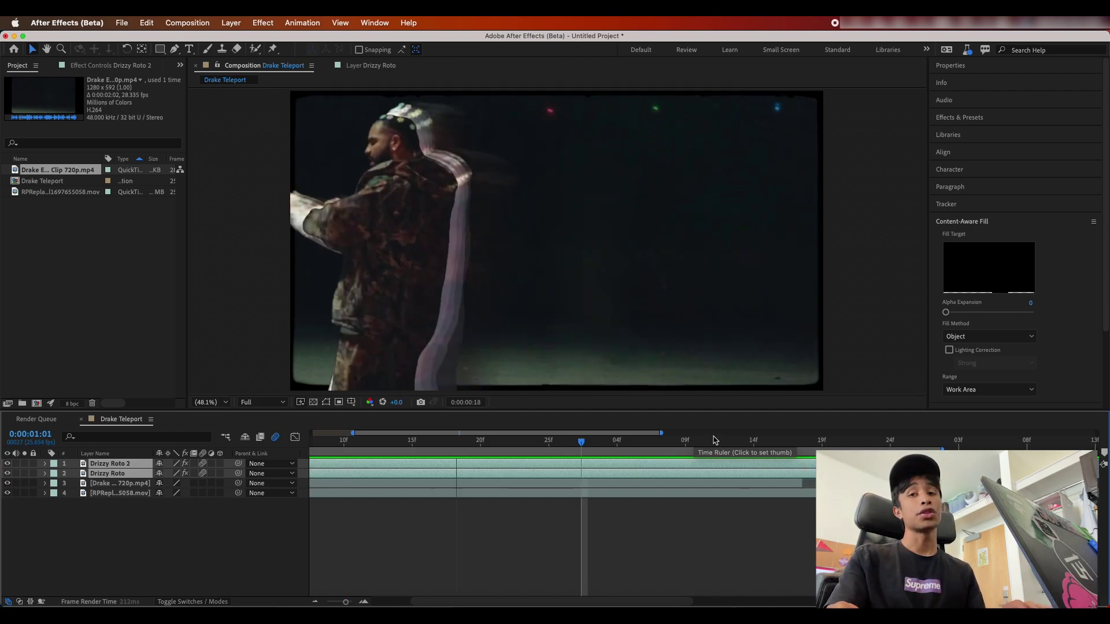
key(space)
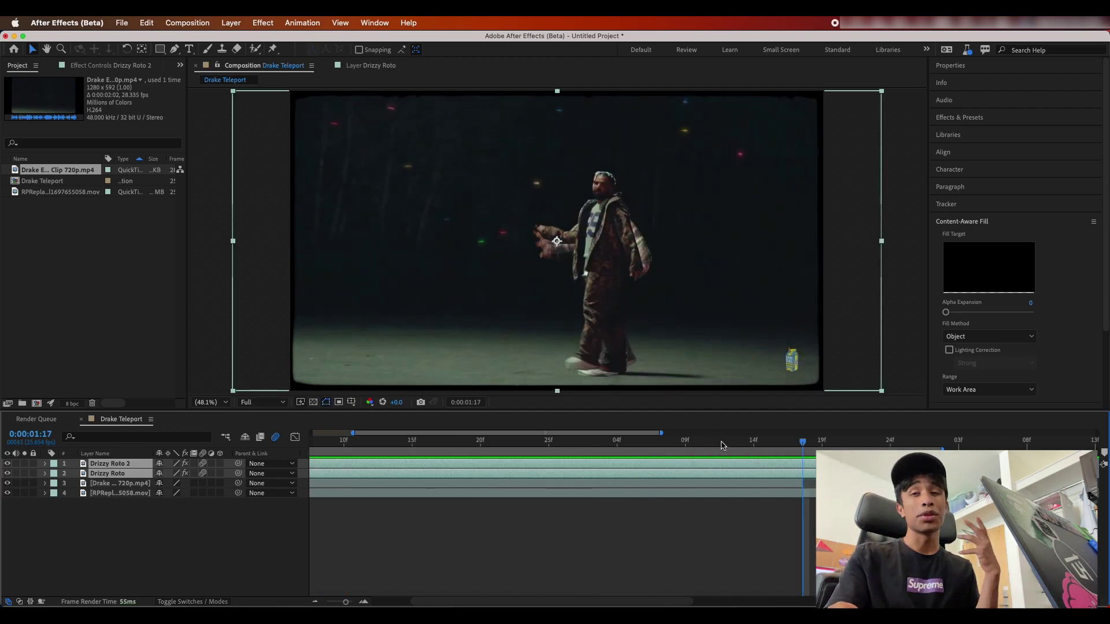
key(space)
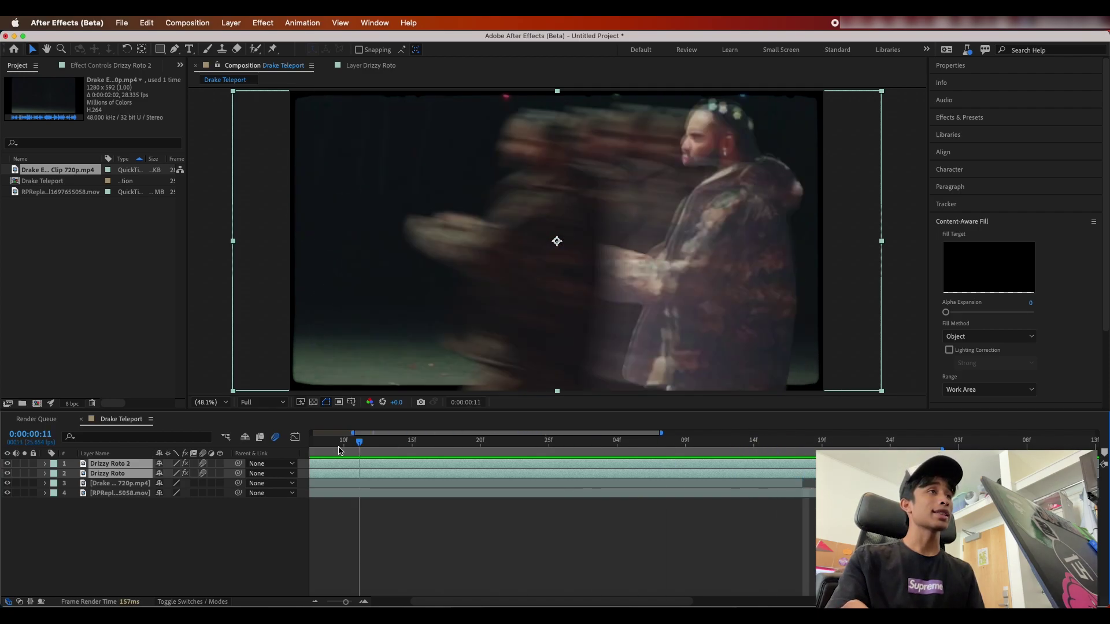
Step: Find the Tint effect and apply it to the Drizzy Roto layer
click(961, 119)
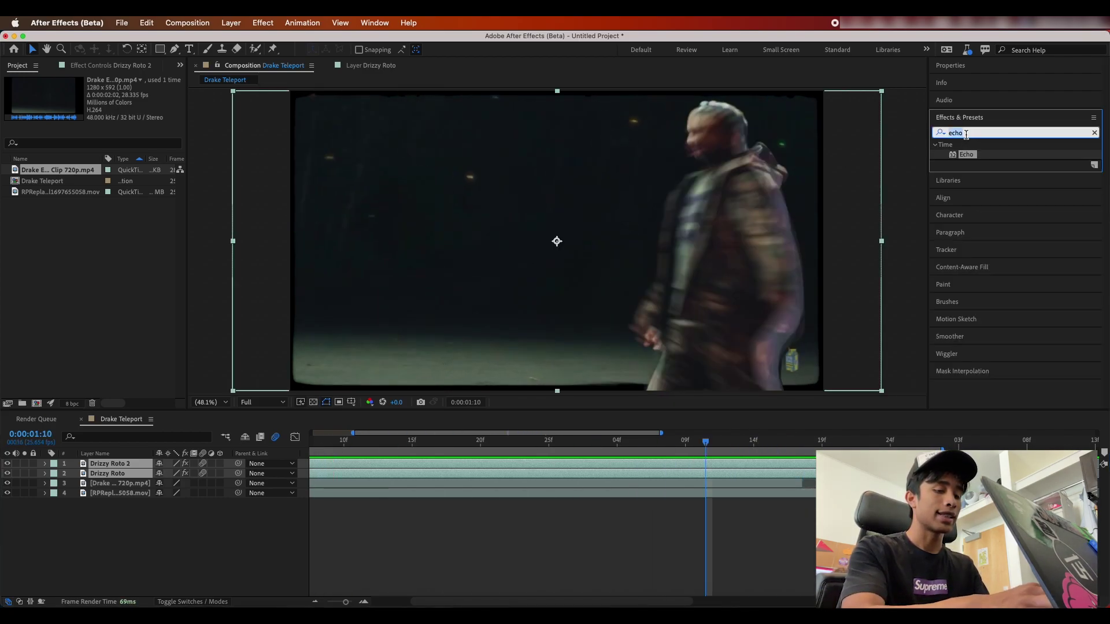
text(tint)
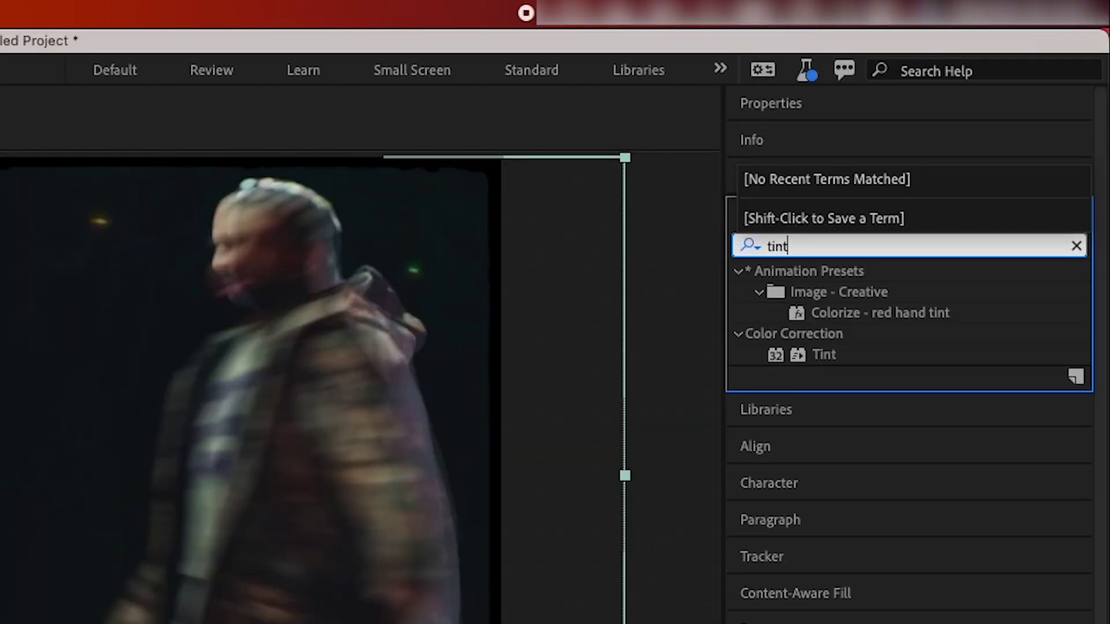
key(Return)
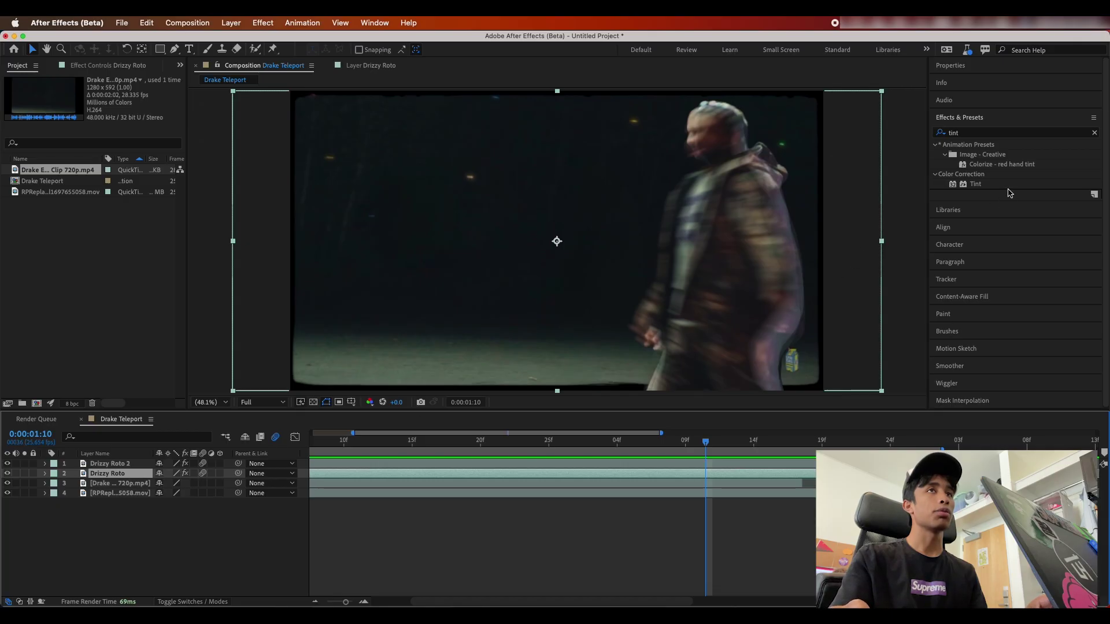
drag(975, 184, 138, 473)
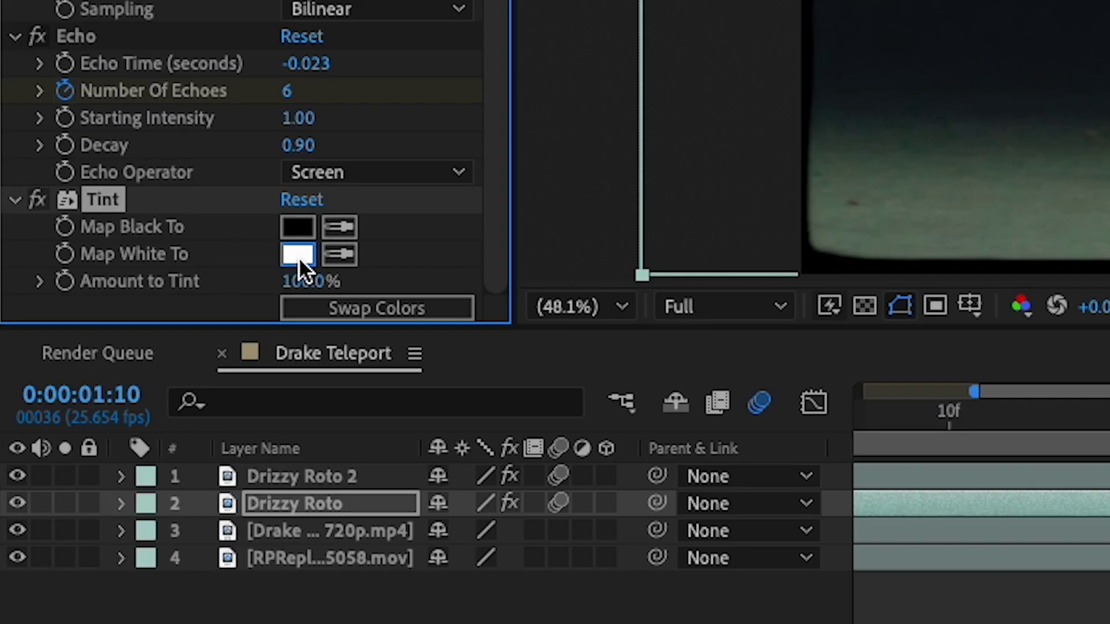
Step: Set the Tint effect's Map White To color to light pink and preview the tinted echo trail
click(108, 384)
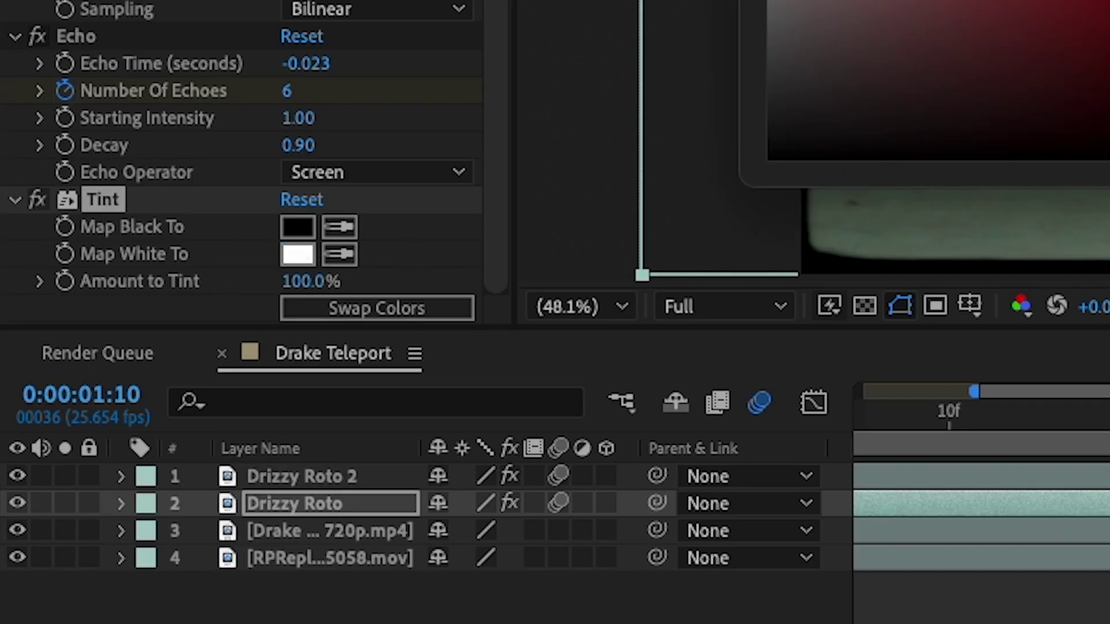
click(438, 226)
drag(363, 211, 324, 203)
click(541, 205)
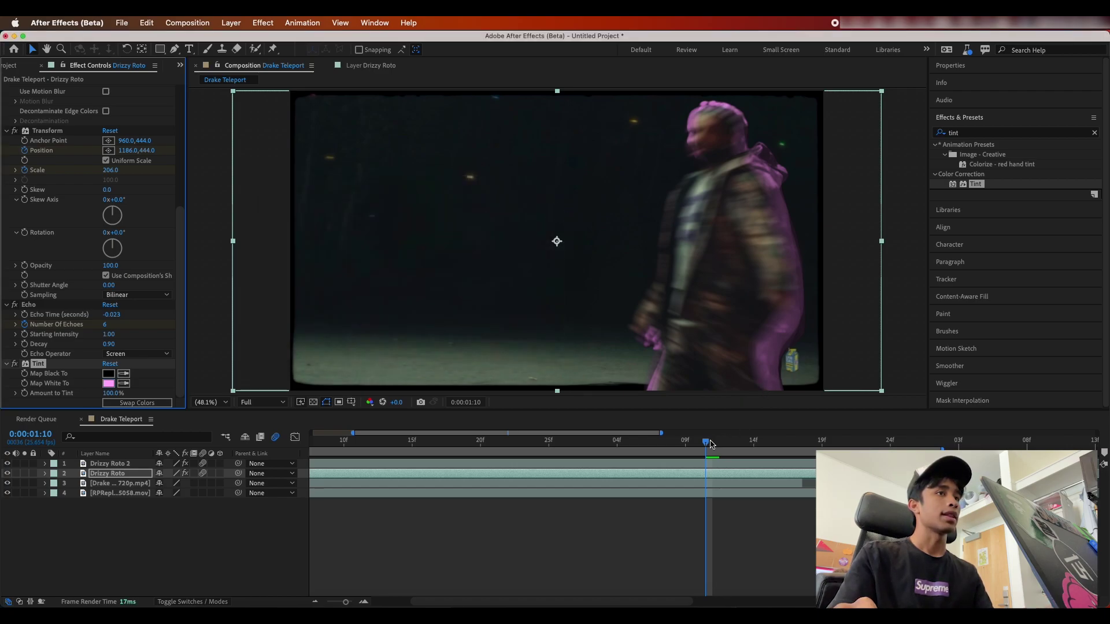
key(space)
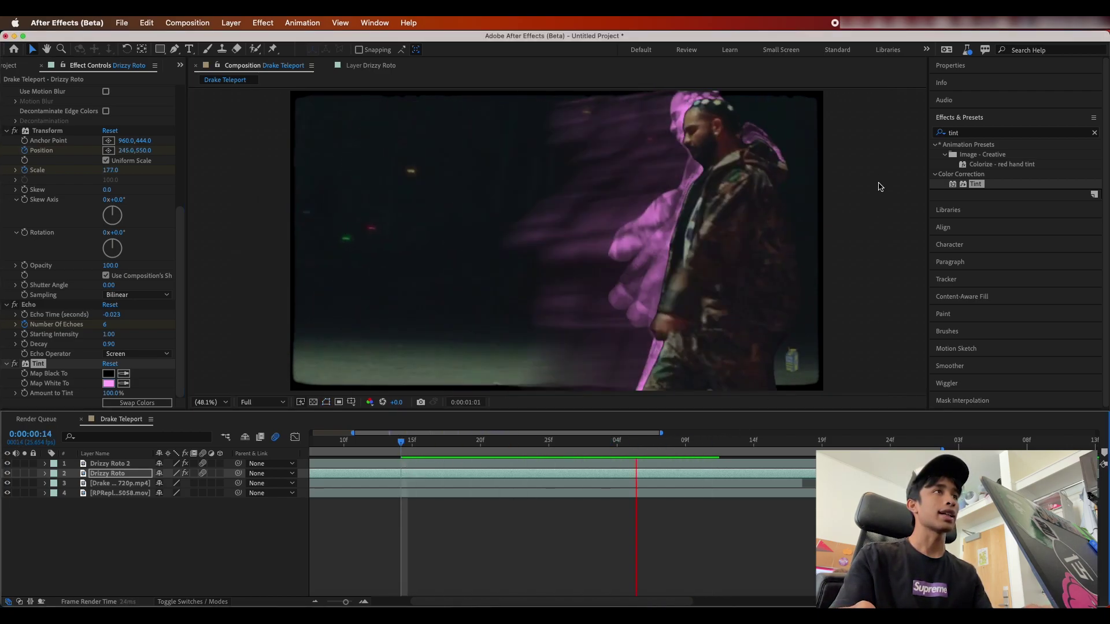
key(space)
Step: Find the Stylize Glow effect and apply it to the Drizzy Roto layer
click(972, 132)
text(glow)
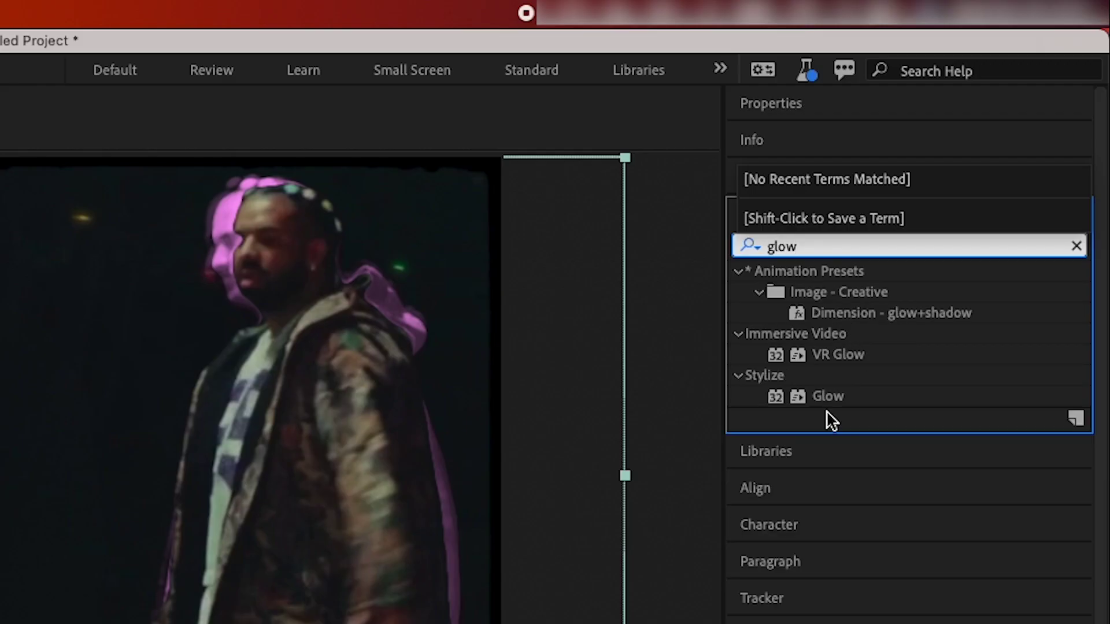
drag(832, 398, 218, 623)
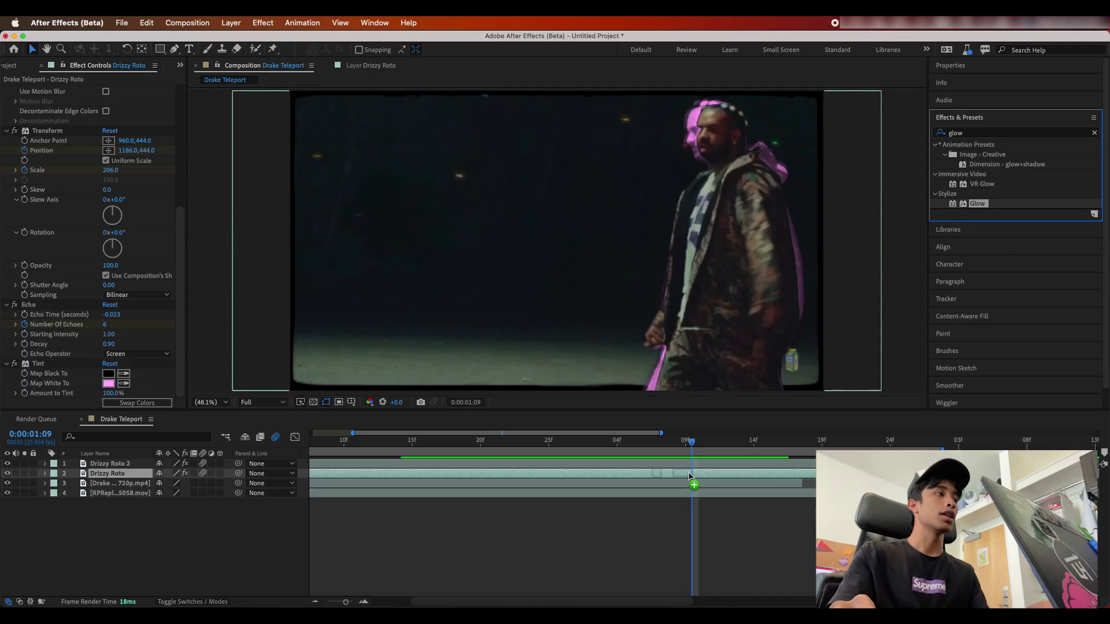
drag(689, 476, 691, 475)
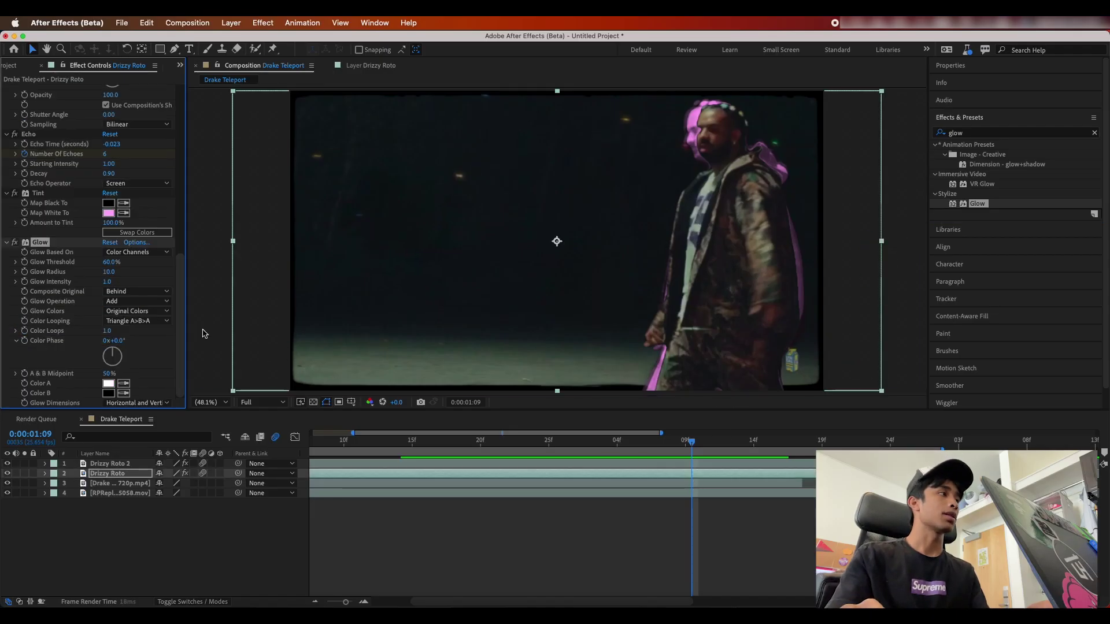
Step: Set the Glow Radius on the Drizzy Roto layer to 92
scroll(132, 342, up, 1)
scroll(132, 342, down, 1)
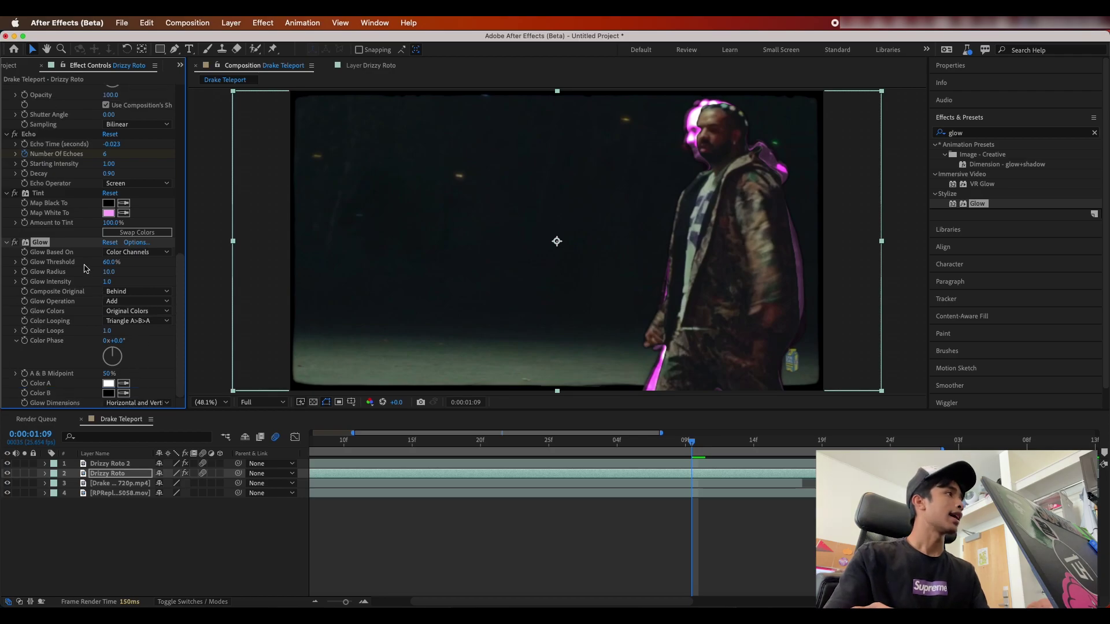
drag(108, 273, 176, 261)
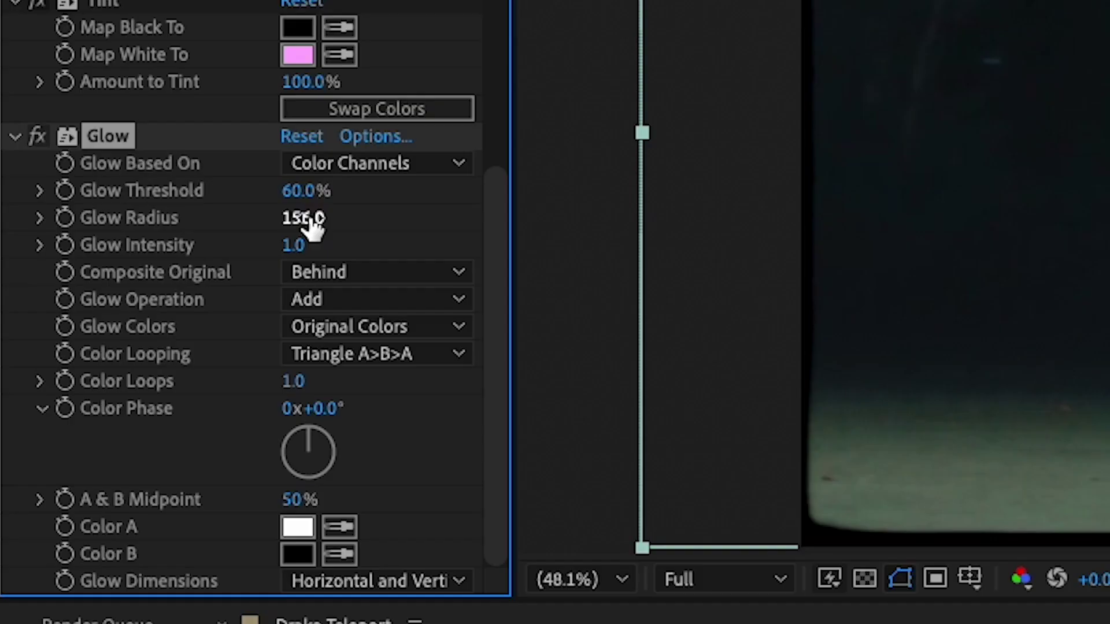
drag(115, 274, 82, 279)
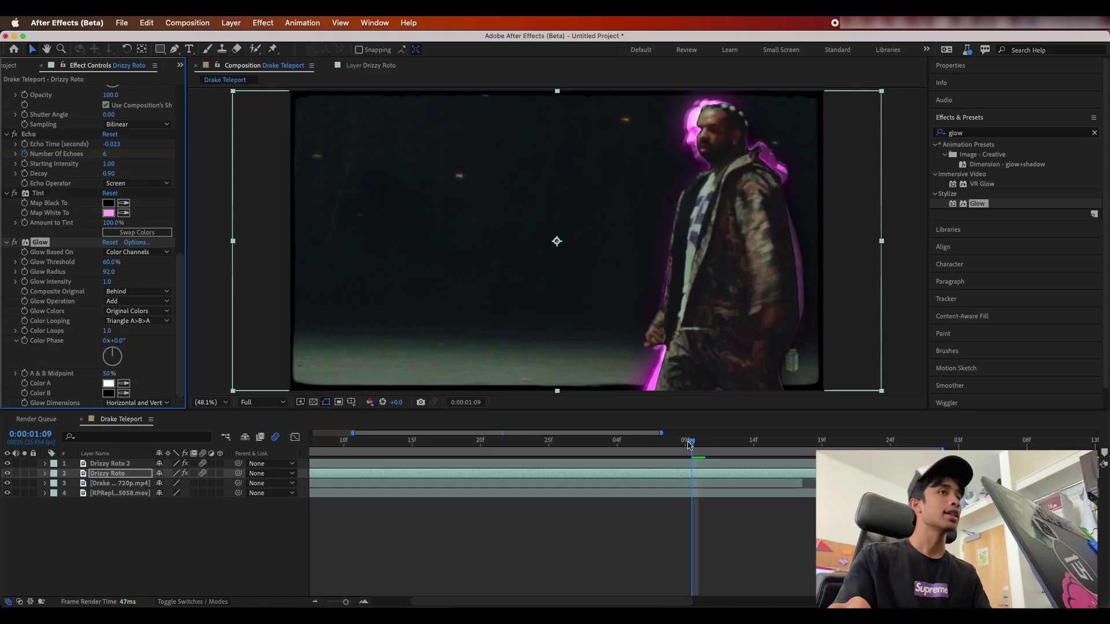
Step: Preview the composition from near its start to check the glowing pink echo trail
drag(689, 445, 295, 441)
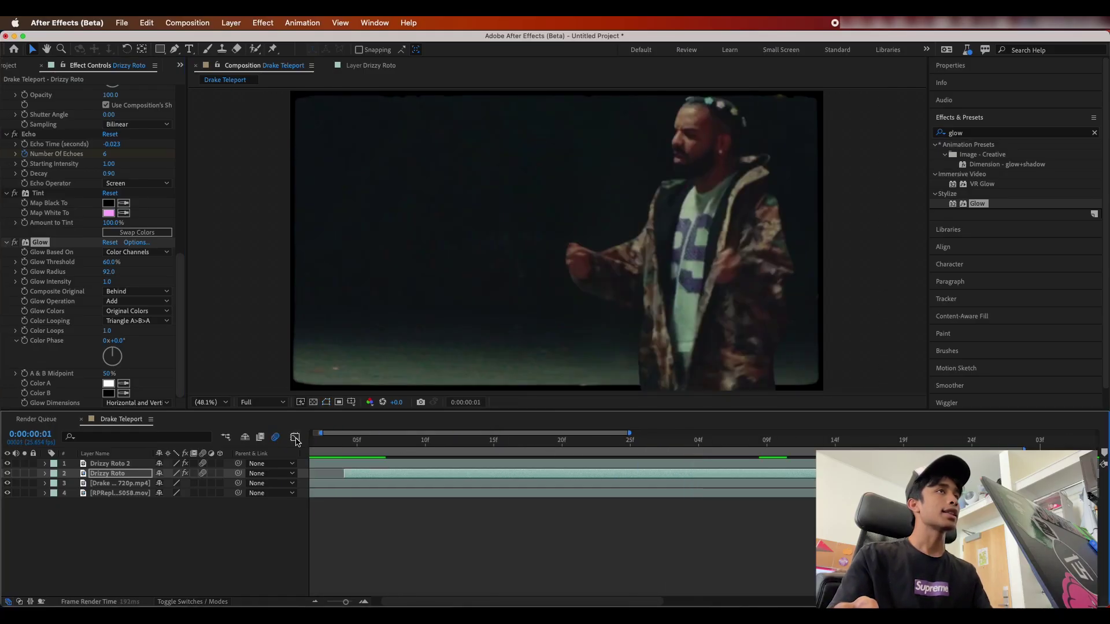
key(space)
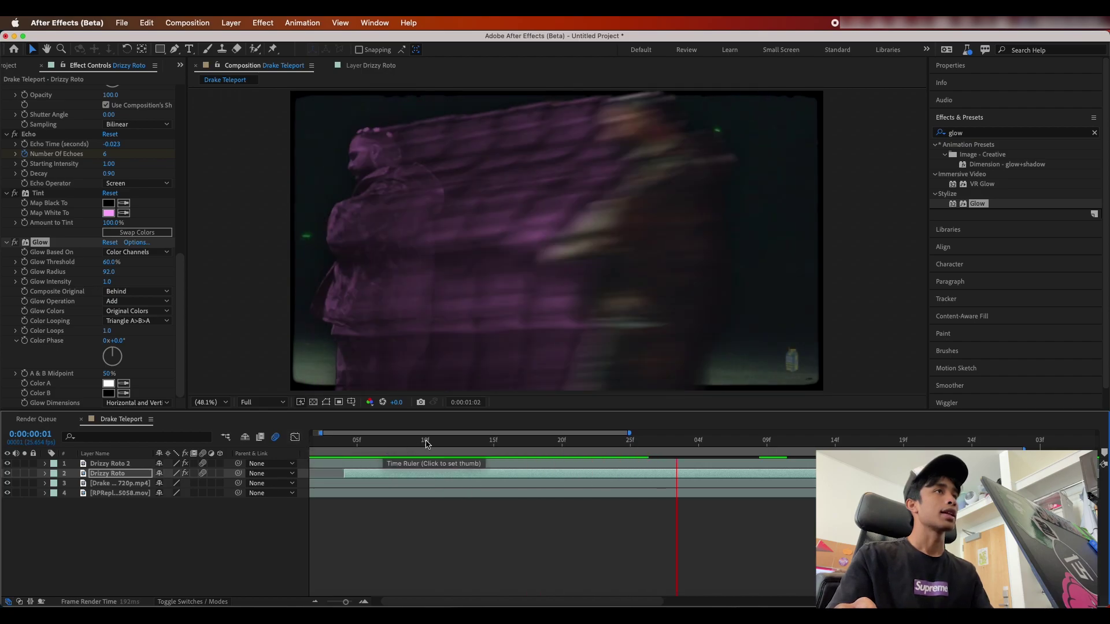
key(space)
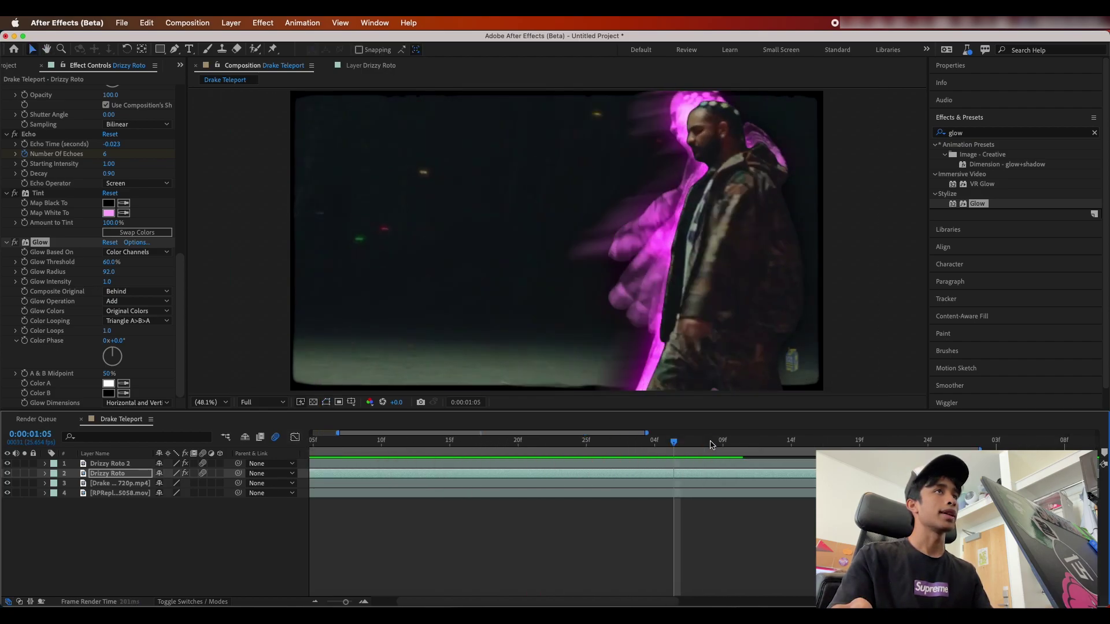
key(space)
key(space)
Step: Set the Tint effect's Map White To color to a paler pink, FFDBFF, and preview the teleport trail
click(108, 214)
drag(317, 223, 299, 198)
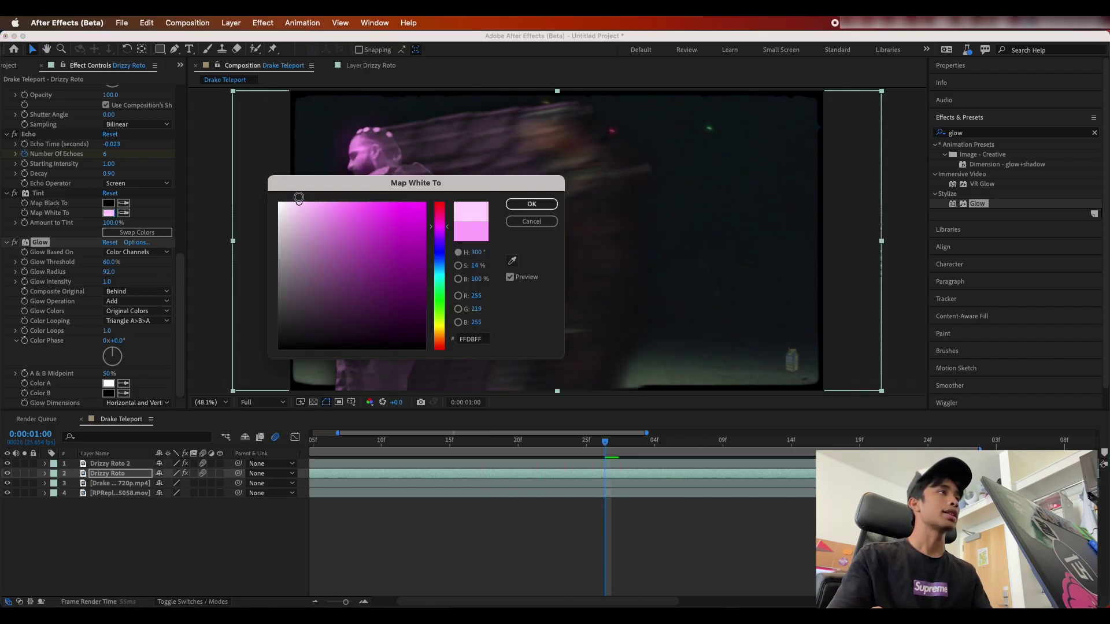
click(514, 205)
key(space)
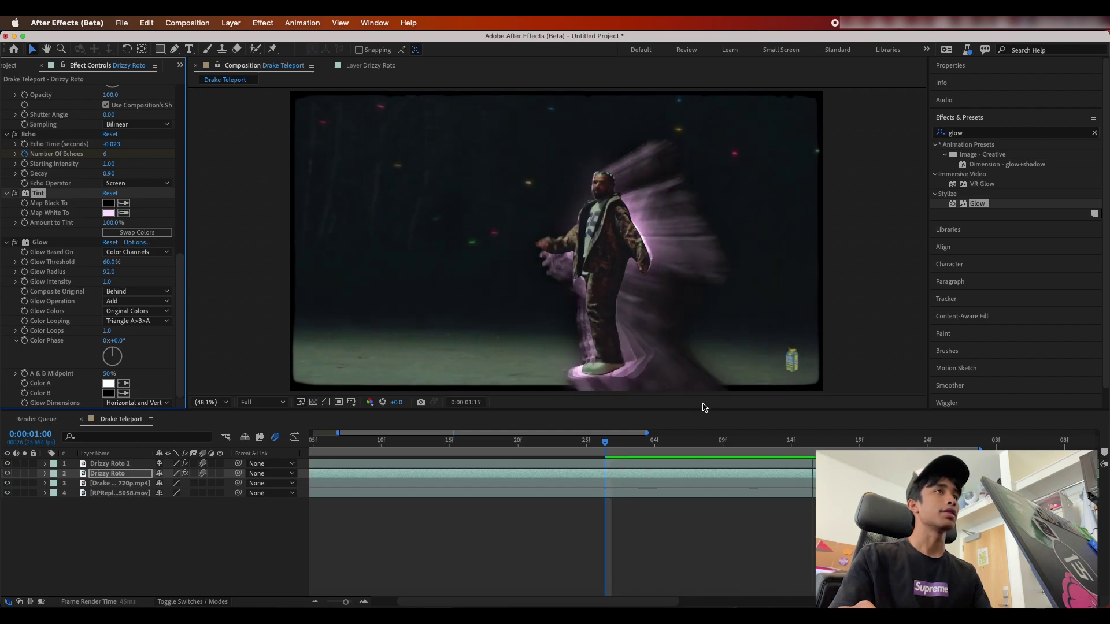
Step: Clear the "glow" search in Effects & Presets and search for "subs"
click(1103, 133)
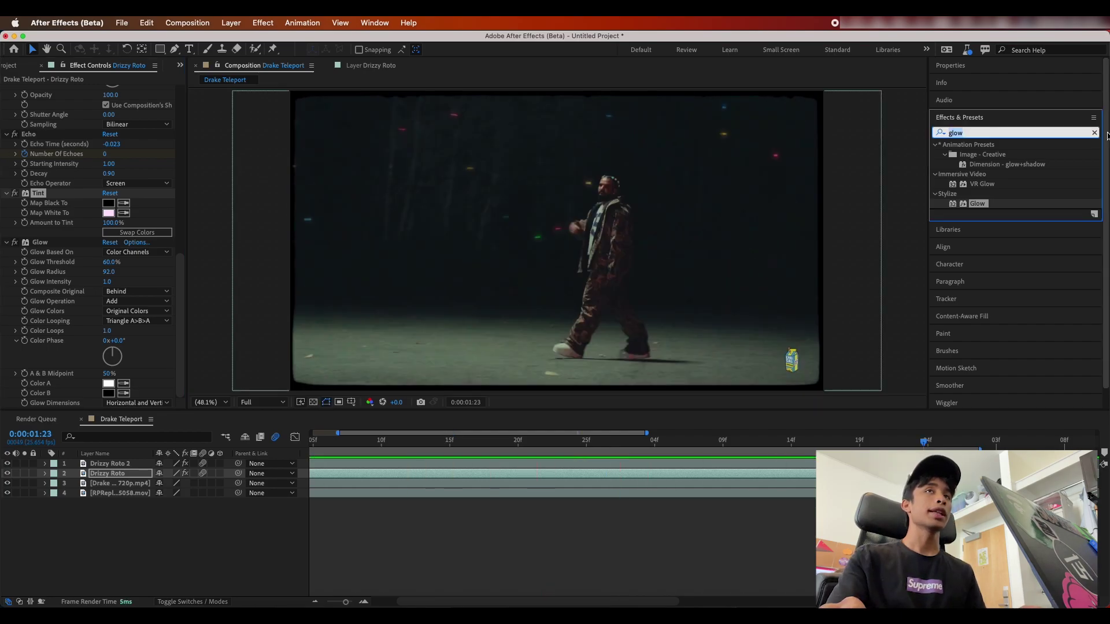
click(1095, 133)
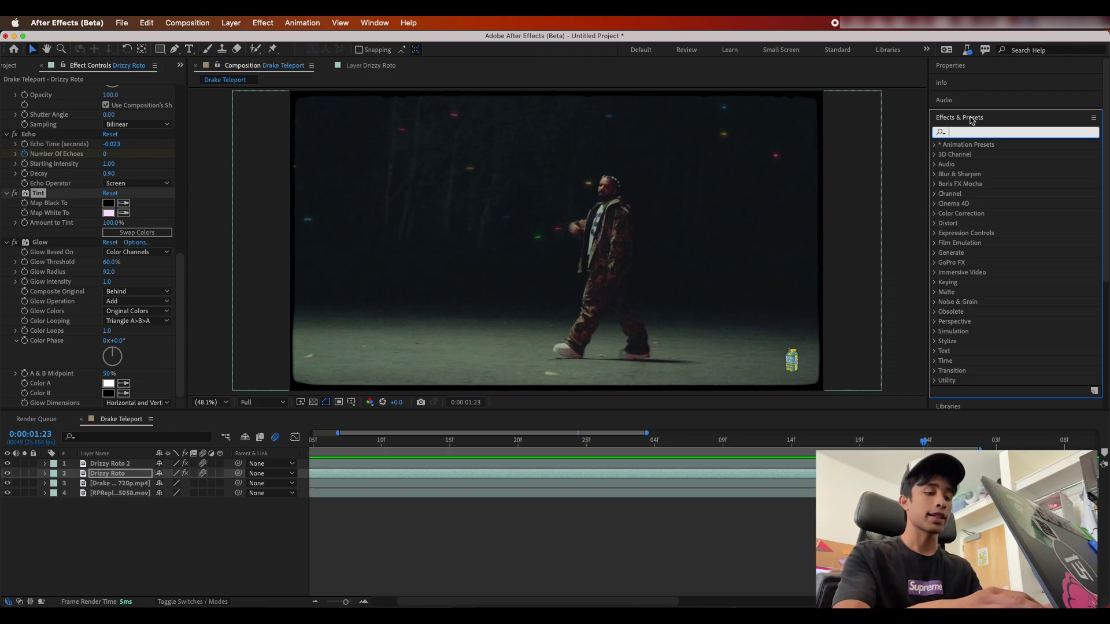
text(su)
text(bsc)
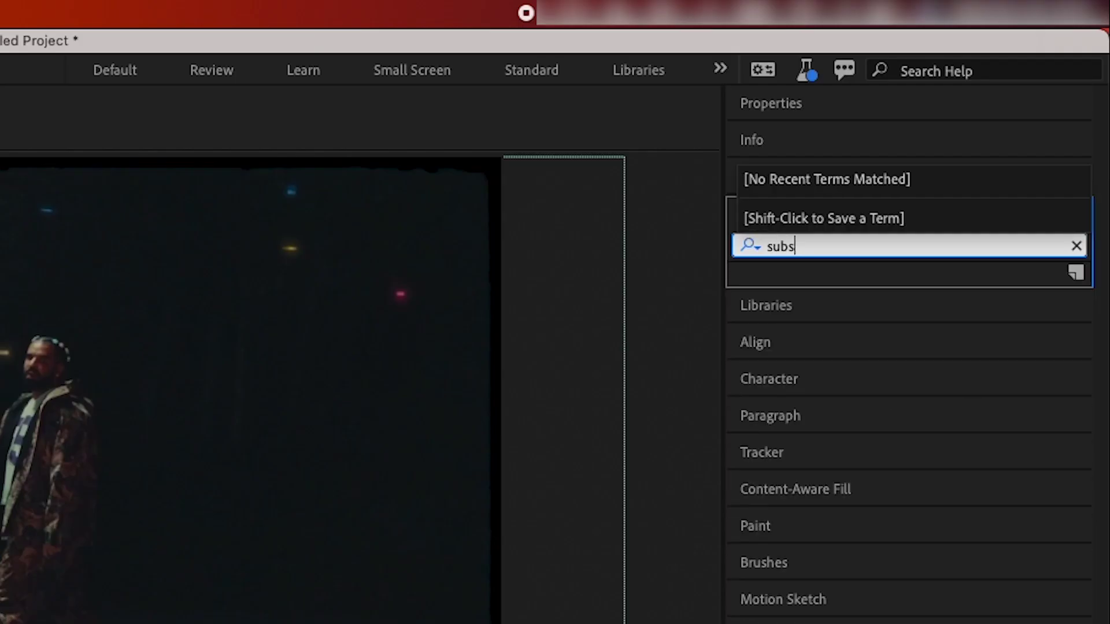